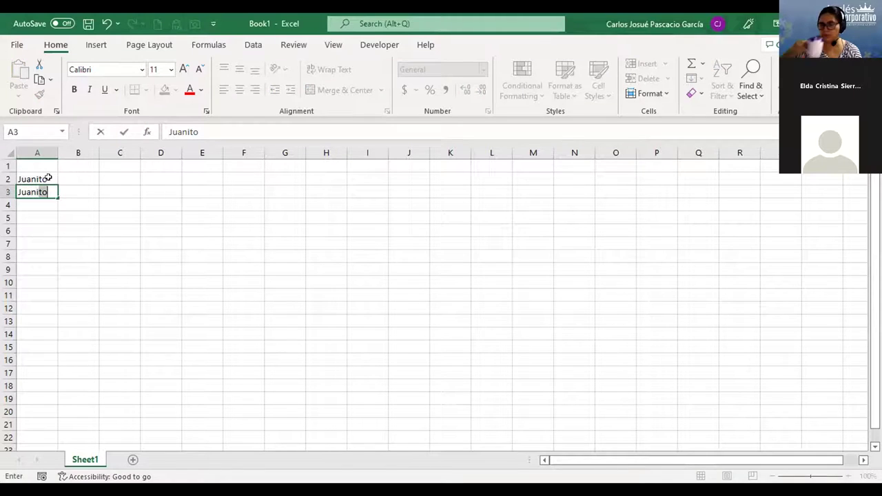
# Enter four people's first names in cells A3 to A6, one per row
pyautogui.press('Return')
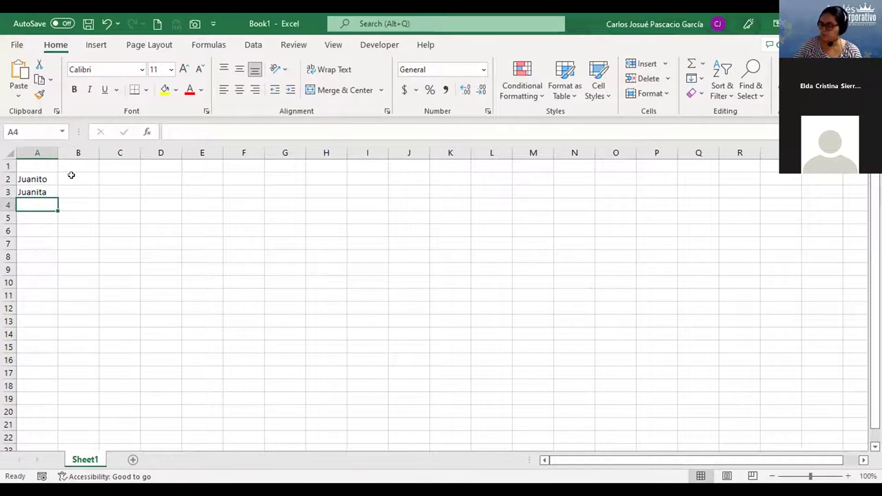
pyautogui.write('José')
pyautogui.press('Return')
pyautogui.write('Carlos')
pyautogui.press('Return')
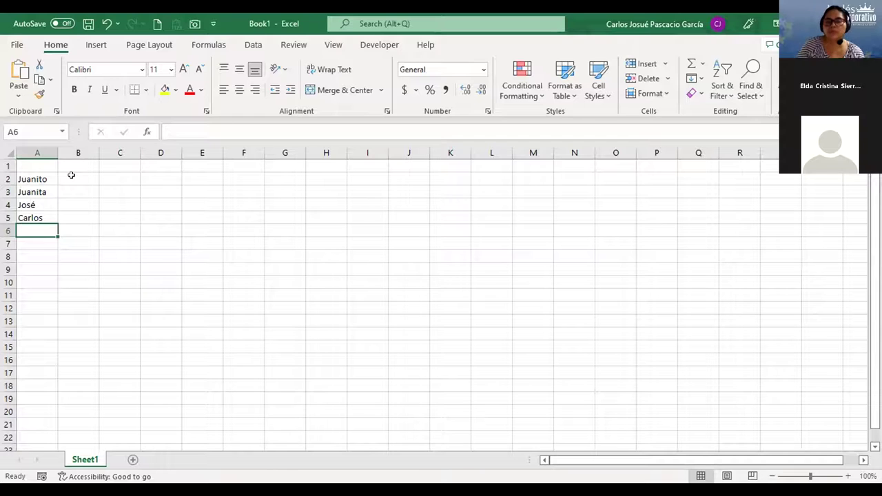
pyautogui.write('Loren')
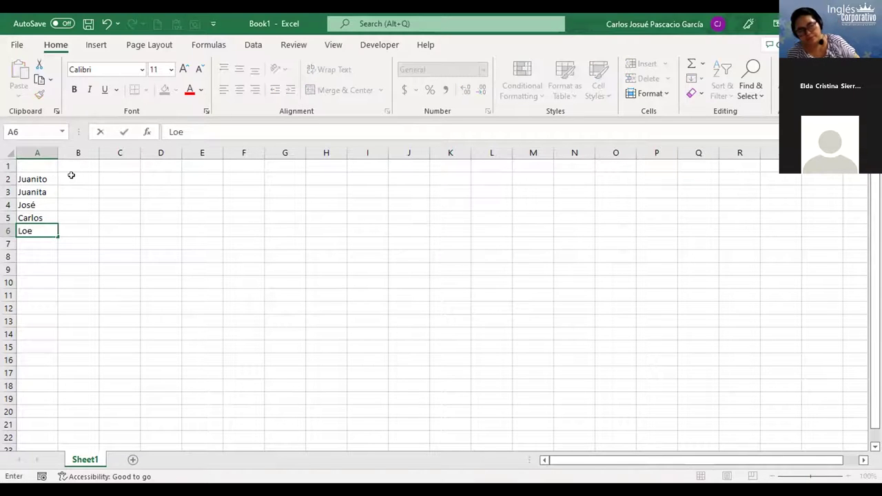
pyautogui.write('a')
pyautogui.press('Tab')
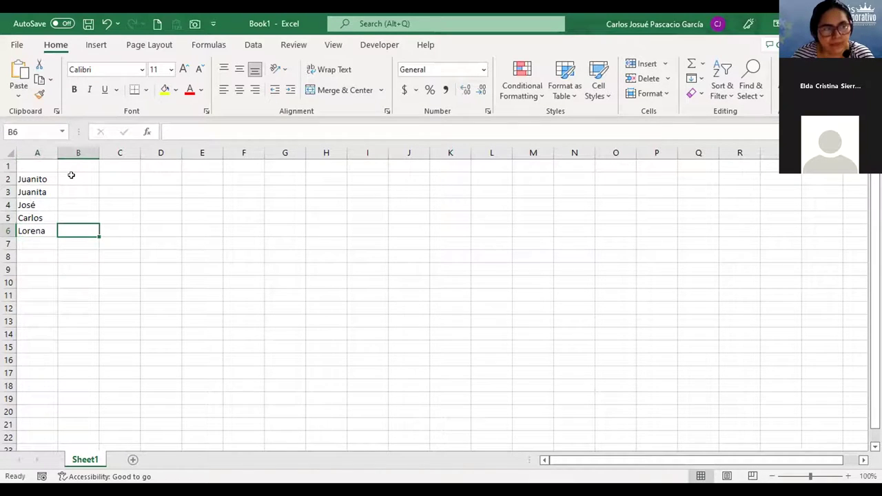
# Enter the day headers Monday, Tuesday, Wednesdey, Thursday, Friday and Saturday across cells B1 to G1
pyautogui.press('Up')
pyautogui.press('Up')
pyautogui.press('Up')
pyautogui.press('Up')
pyautogui.press('Up')
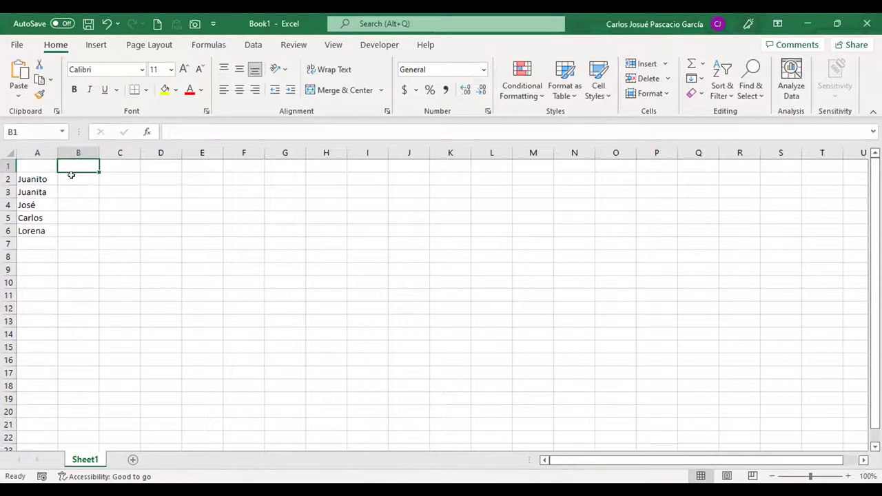
pyautogui.write('Monday')
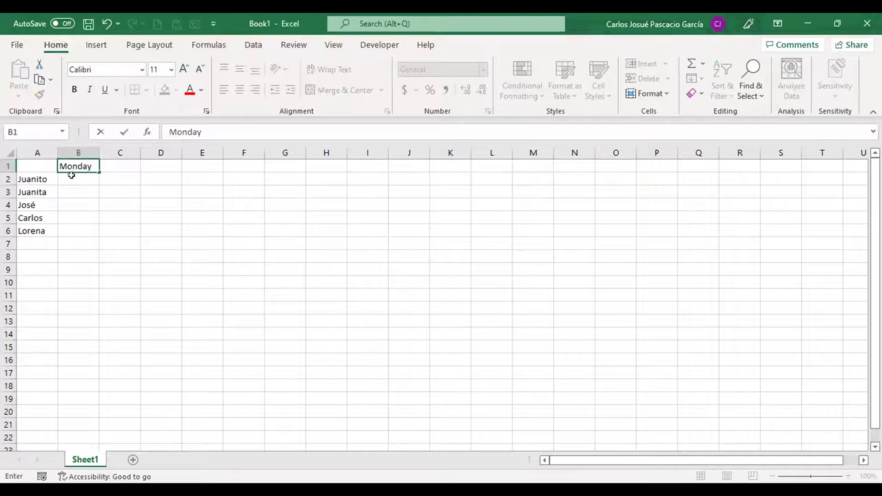
pyautogui.press('Tab')
pyautogui.write('Tuesday')
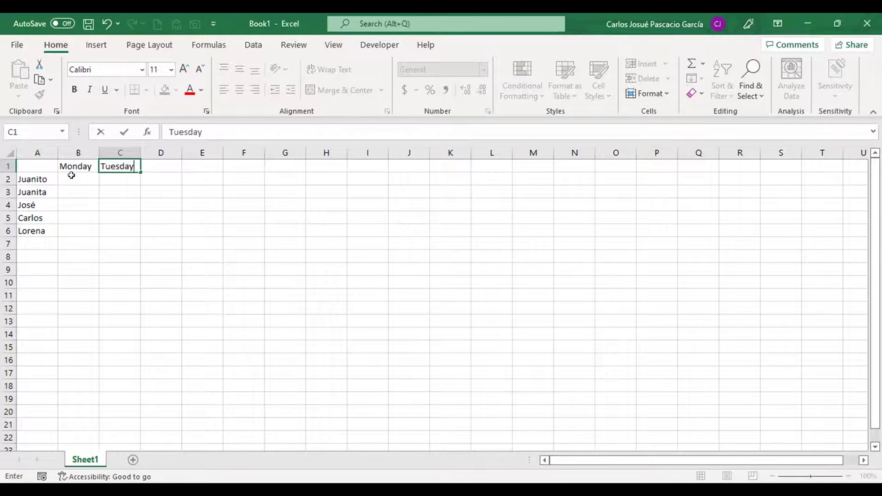
pyautogui.press('Tab')
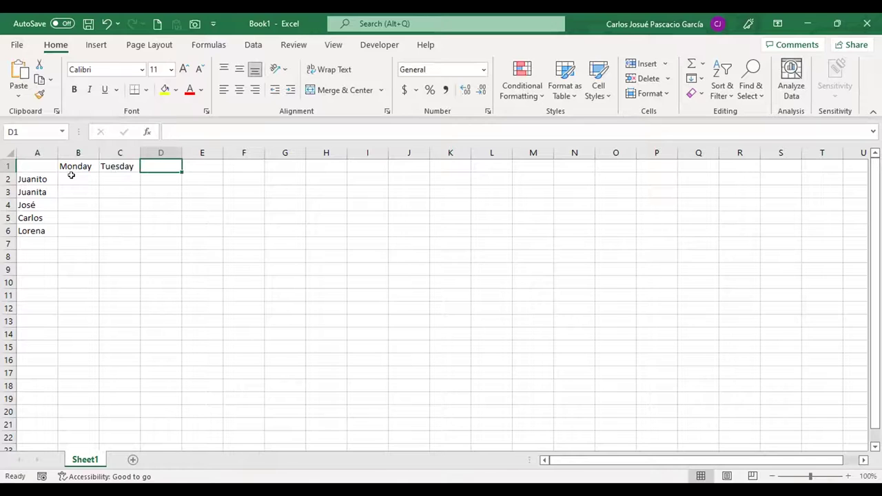
pyautogui.write('Wednesdety')
pyautogui.press('Tab')
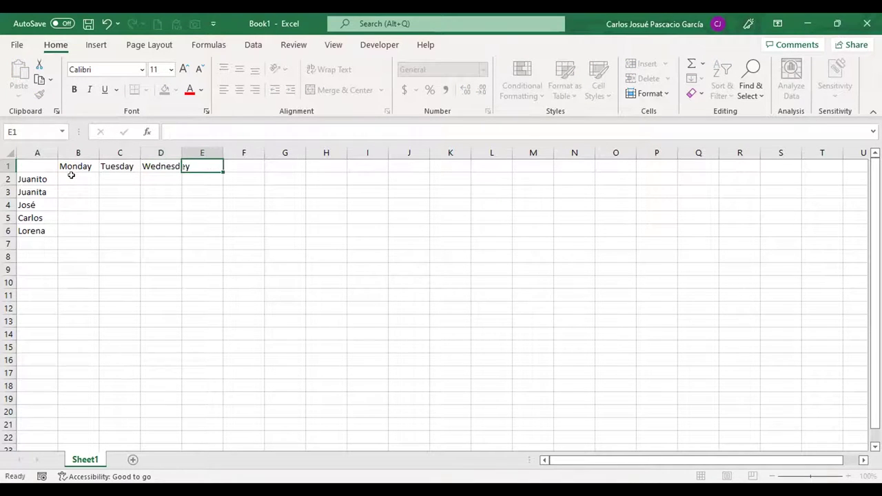
pyautogui.write('Thursday')
pyautogui.press('Tab')
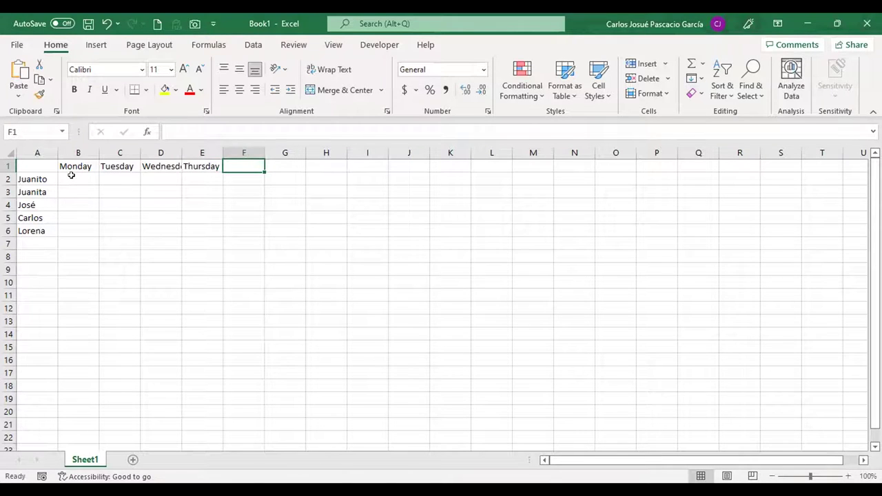
pyautogui.write('Friday')
pyautogui.press('Tab')
pyautogui.write('Saturday')
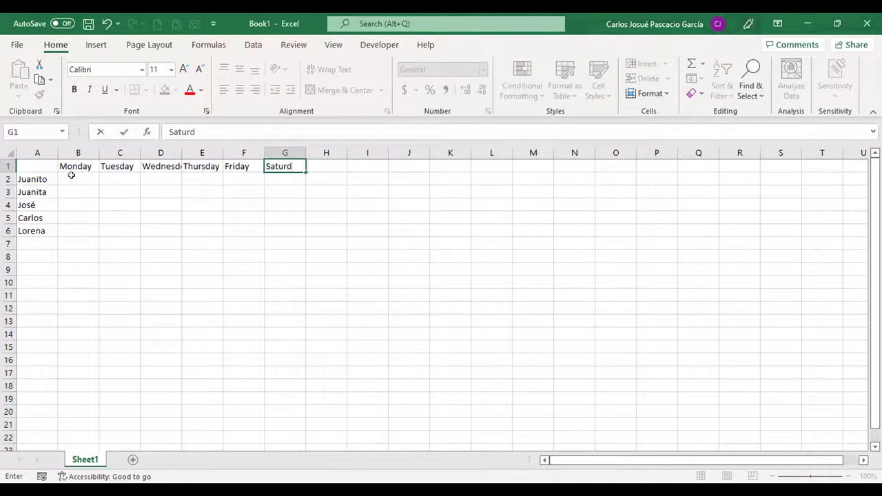
pyautogui.click(71, 175)
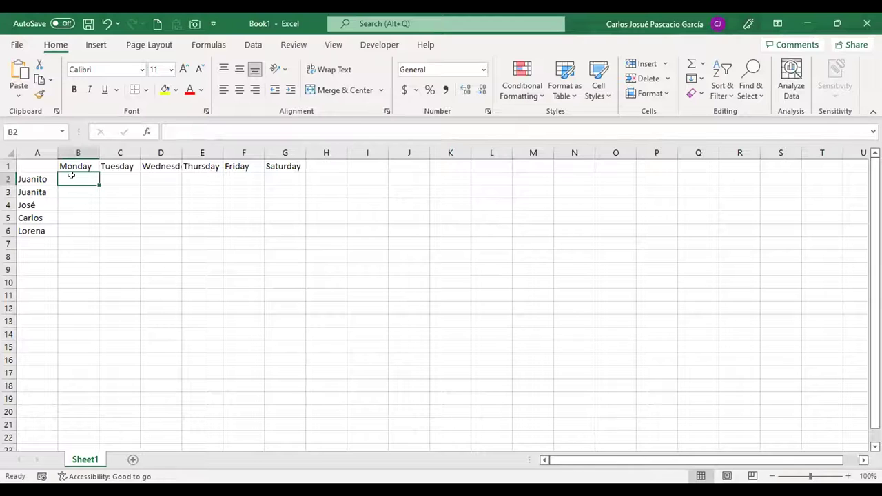
# Autofit the width of column D to its Wednesdey header
pyautogui.moveTo(180, 152); pyautogui.dragTo(180, 151)
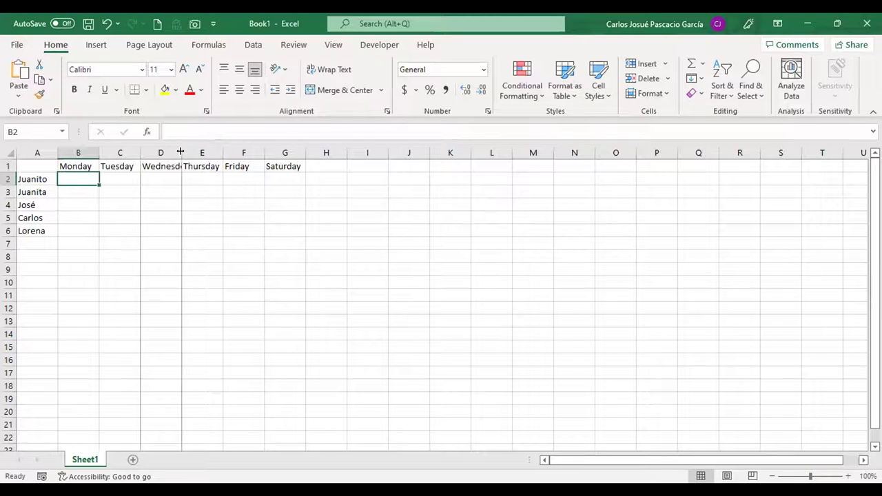
pyautogui.doubleClick(180, 152)
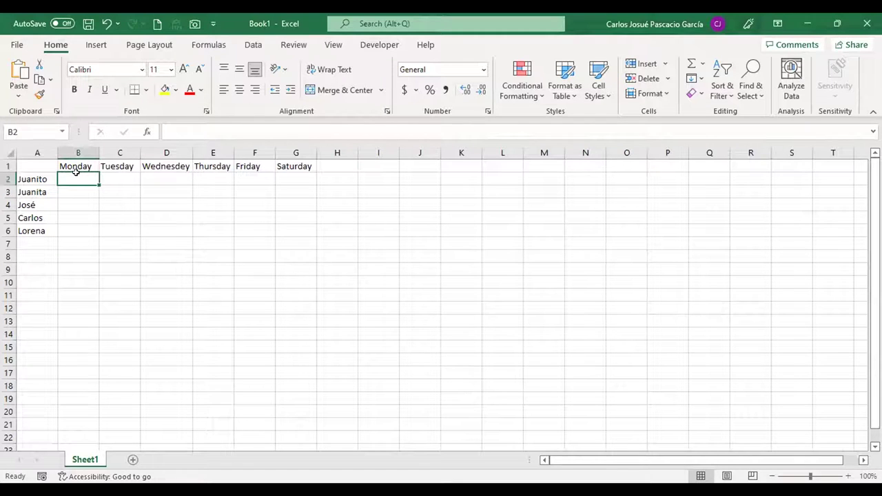
# Insert eight blank rows at rows 3 to 10, between the first and second names
pyautogui.click(6, 187)
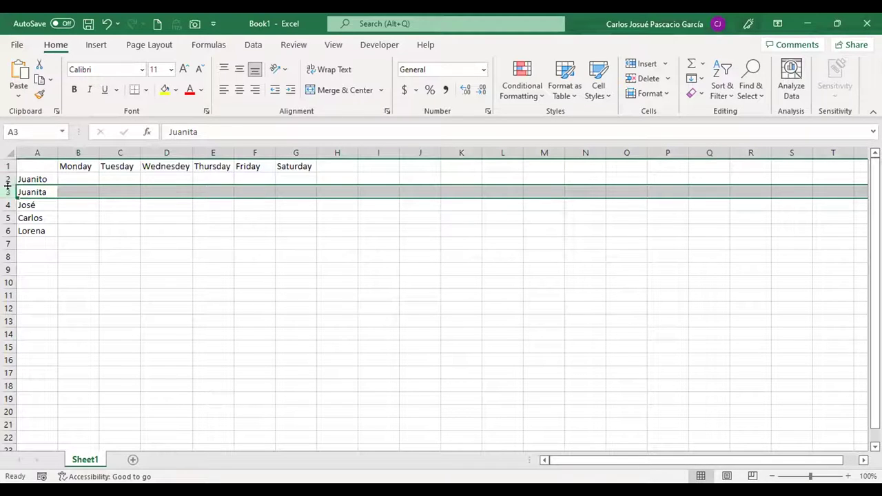
pyautogui.click(7, 187)
pyautogui.moveTo(7, 187); pyautogui.dragTo(7, 234)
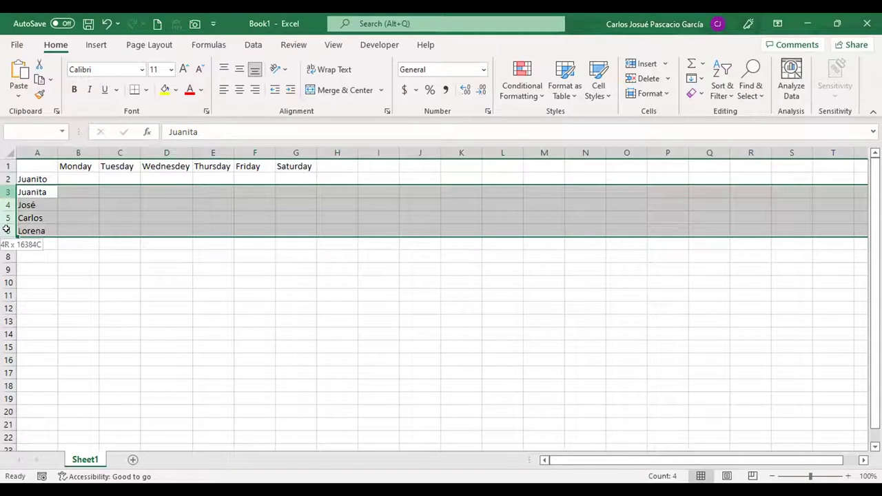
pyautogui.moveTo(8, 270); pyautogui.dragTo(8, 280)
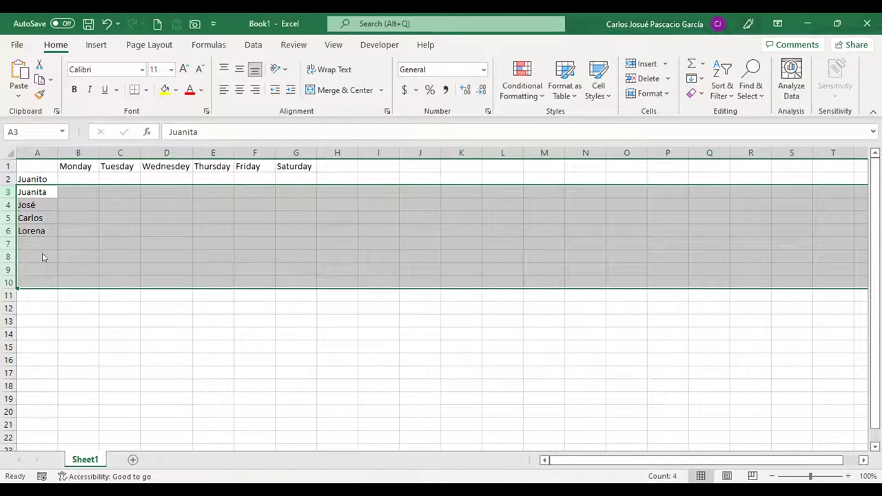
pyautogui.rightClick(42, 257)
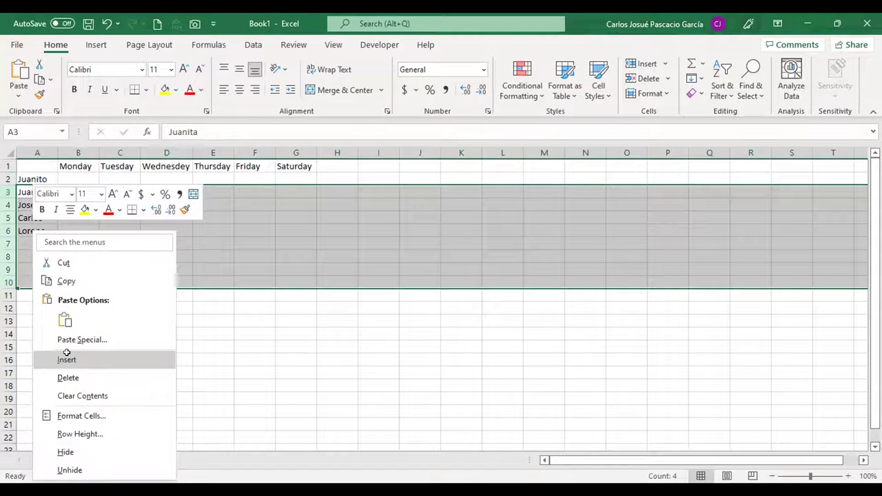
pyautogui.click(67, 359)
pyautogui.click(26, 291)
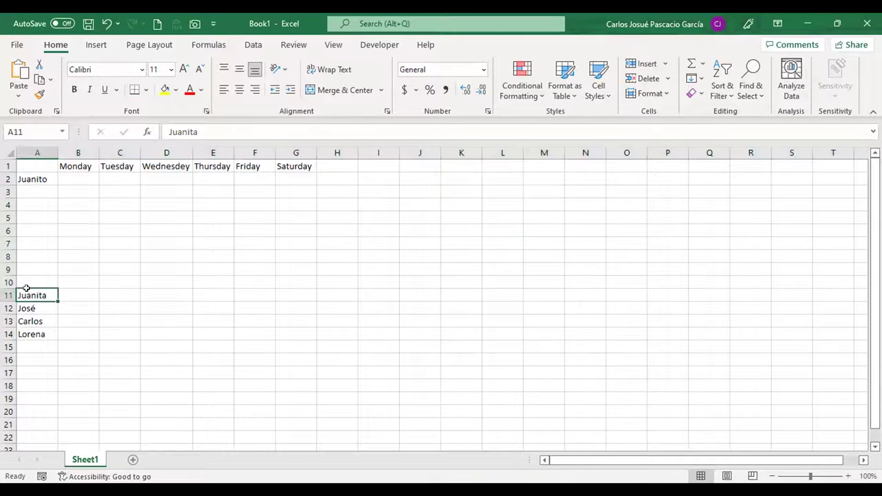
# Merge and center cells A2 to A4 around the first name, and begin the entry in B2 with "Ca"
pyautogui.moveTo(45, 174); pyautogui.dragTo(43, 201)
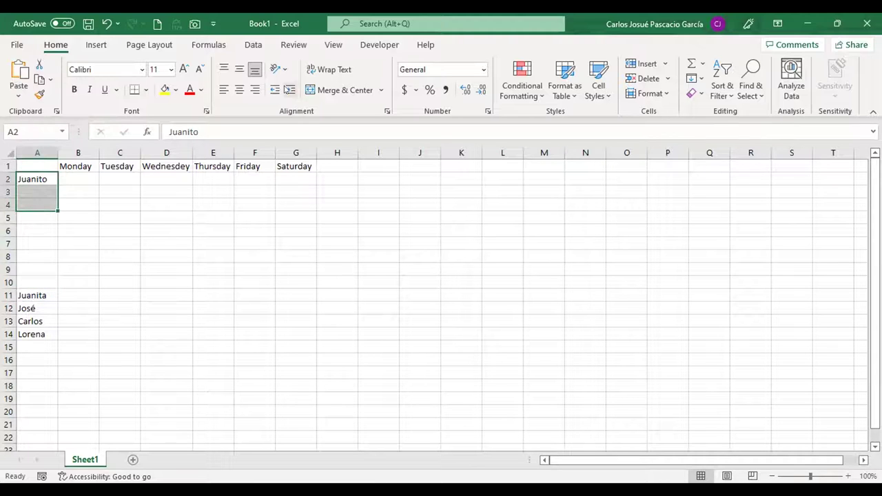
pyautogui.click(308, 89)
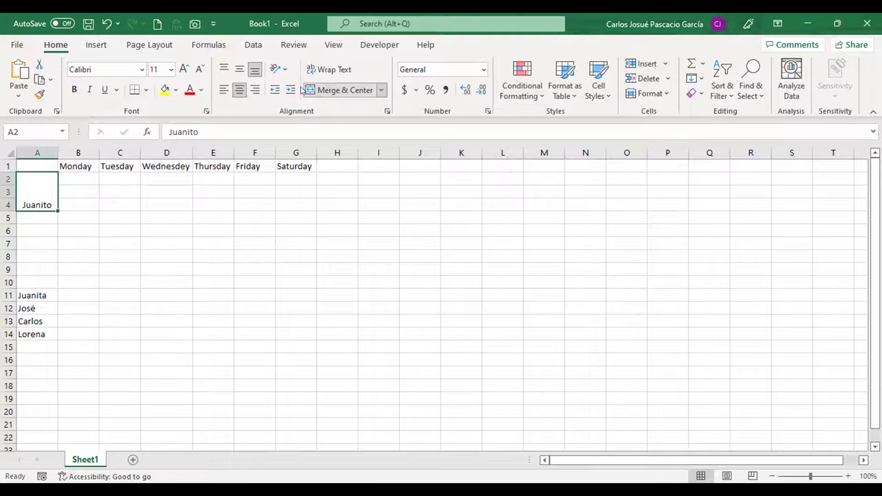
pyautogui.click(70, 174)
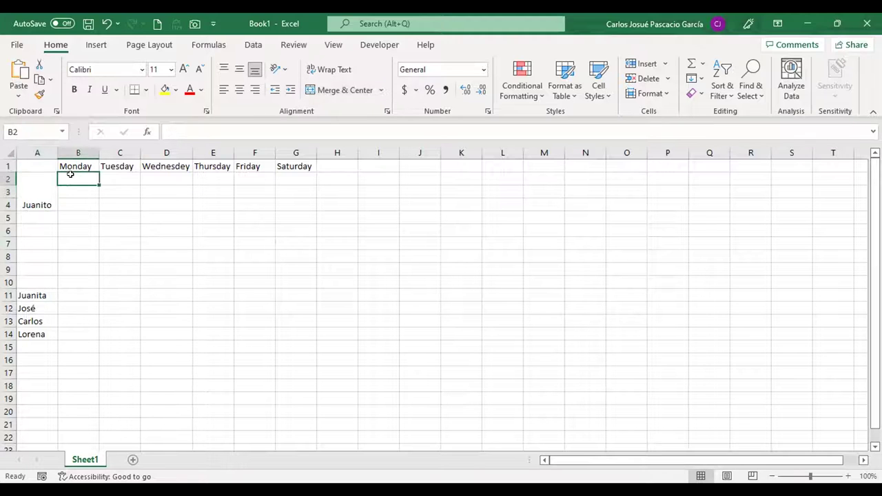
pyautogui.write('Ca')
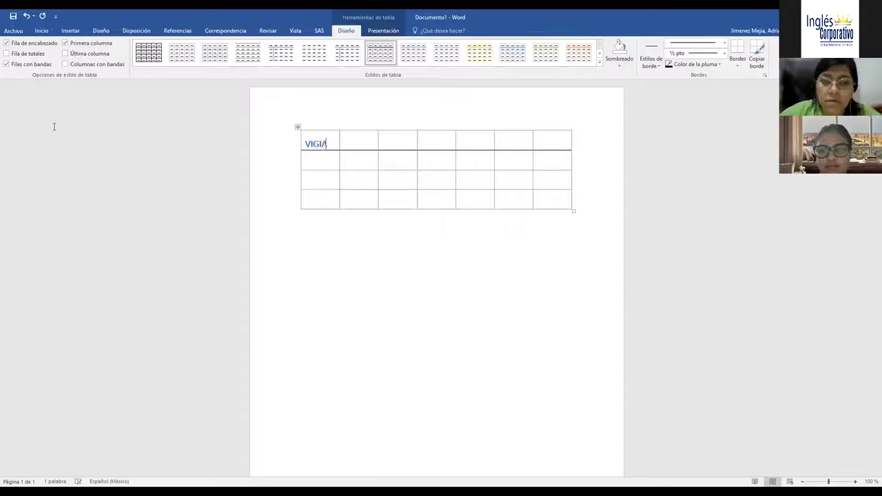
# In the Word table, complete the text of the first header cell as VIGILANT
pyautogui.write('AL')
pyautogui.press('BackSpace')
pyautogui.press('BackSpace')
pyautogui.write('LANT')
pyautogui.press('Tab')
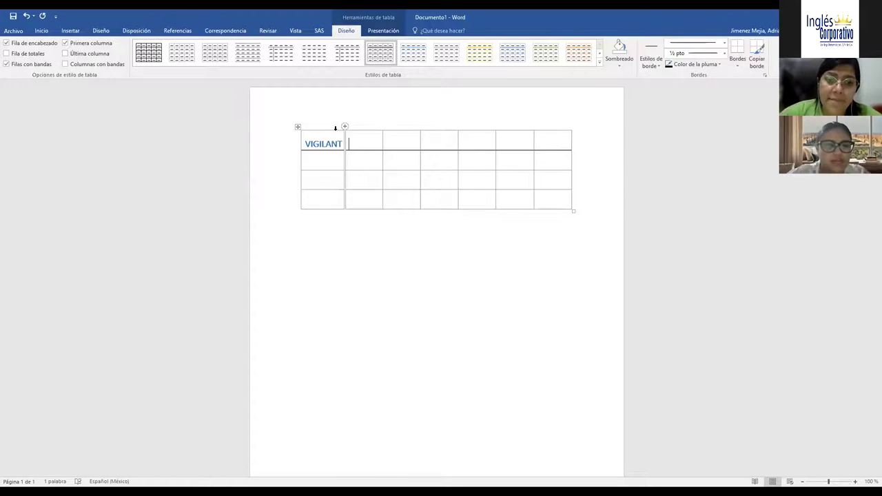
# Enter VIGILANT in the first cell of the table's second row
pyautogui.click(323, 164)
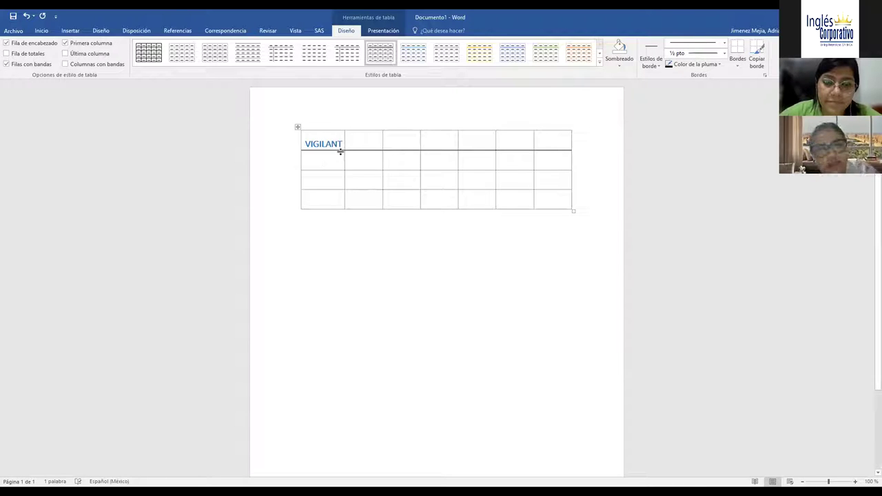
pyautogui.click(346, 140)
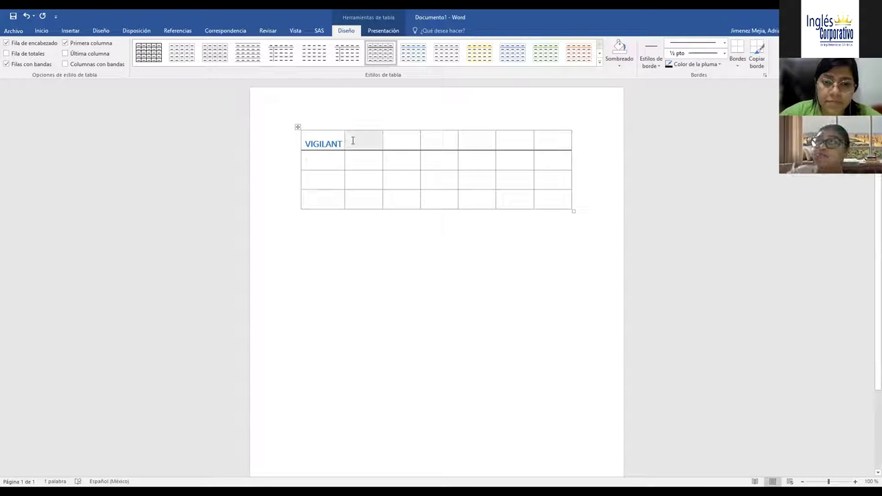
pyautogui.click(352, 141)
pyautogui.click(331, 163)
pyautogui.write('VIGILANT')
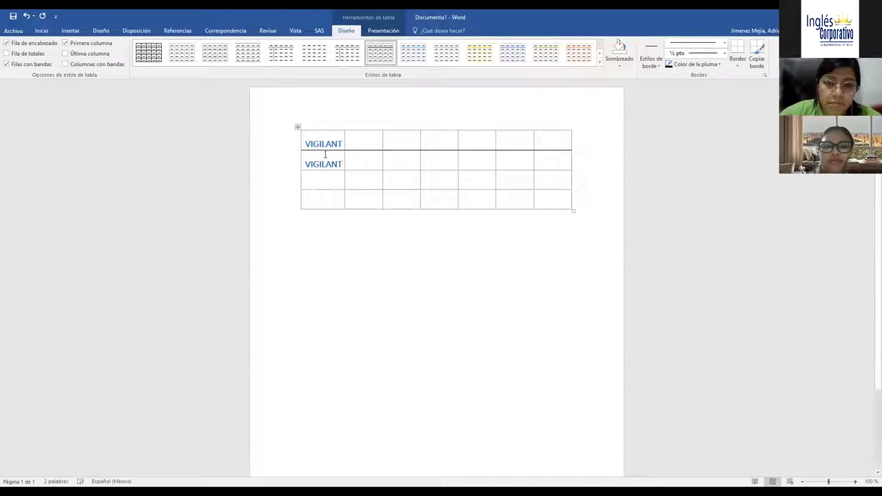
pyautogui.moveTo(310, 145); pyautogui.dragTo(359, 151)
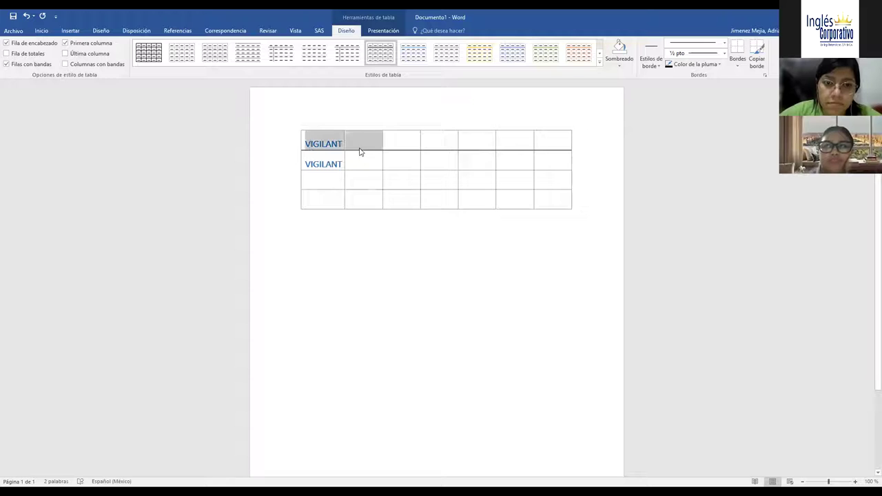
pyautogui.press('BackSpace')
pyautogui.press('Escape')
pyautogui.moveTo(312, 143); pyautogui.dragTo(354, 146)
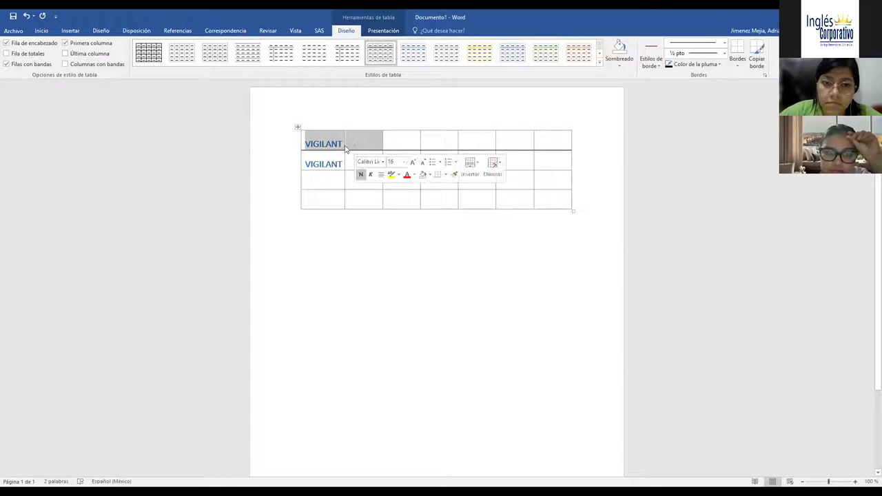
pyautogui.click(343, 143)
pyautogui.press('Return')
pyautogui.press('BackSpace')
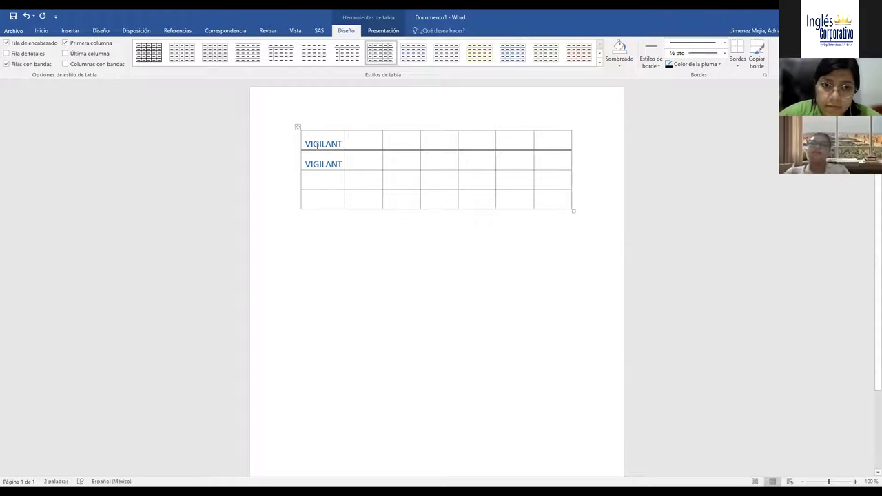
pyautogui.moveTo(316, 145); pyautogui.dragTo(366, 154)
pyautogui.click(360, 157)
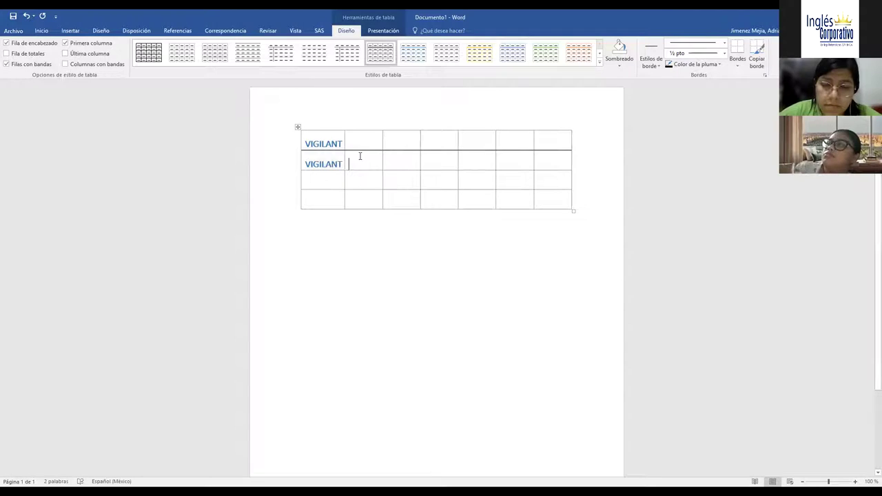
pyautogui.rightClick(360, 158)
pyautogui.moveTo(384, 209)
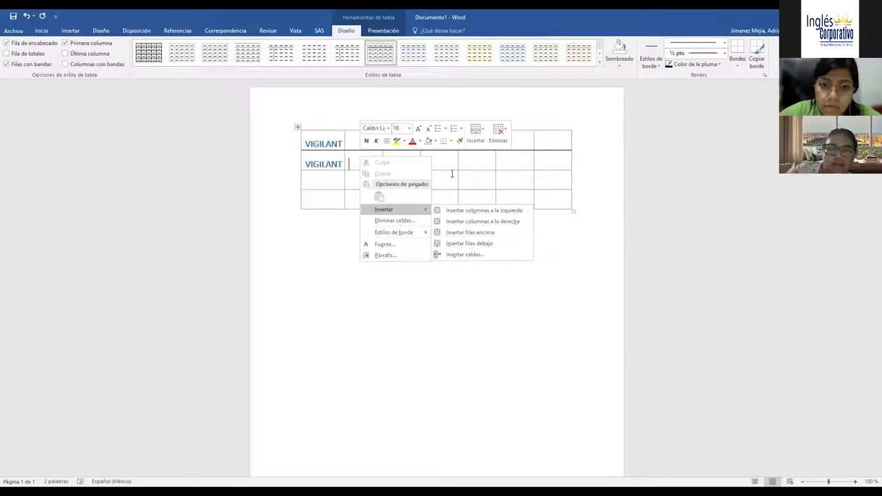
pyautogui.click(452, 177)
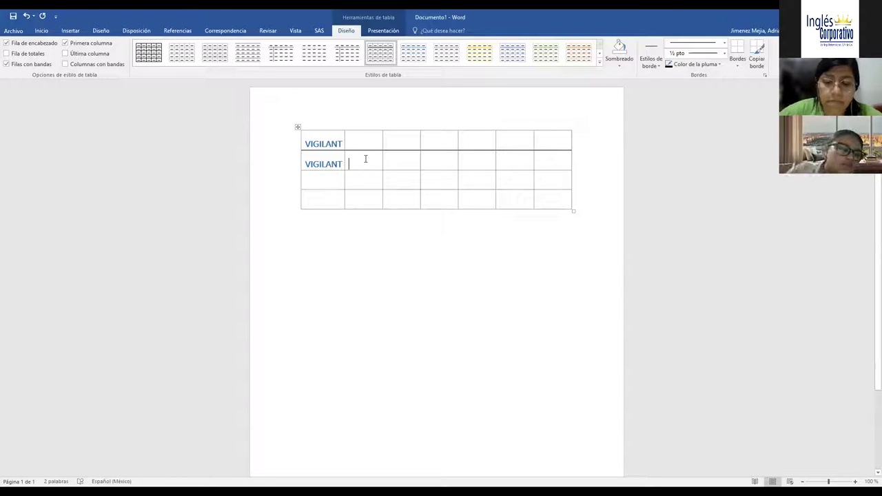
# Enter "From Monday to Fridays" in the second cell of the VIGILANT row
pyautogui.write('To')
pyautogui.press('BackSpace')
pyautogui.press('BackSpace')
pyautogui.write('To')
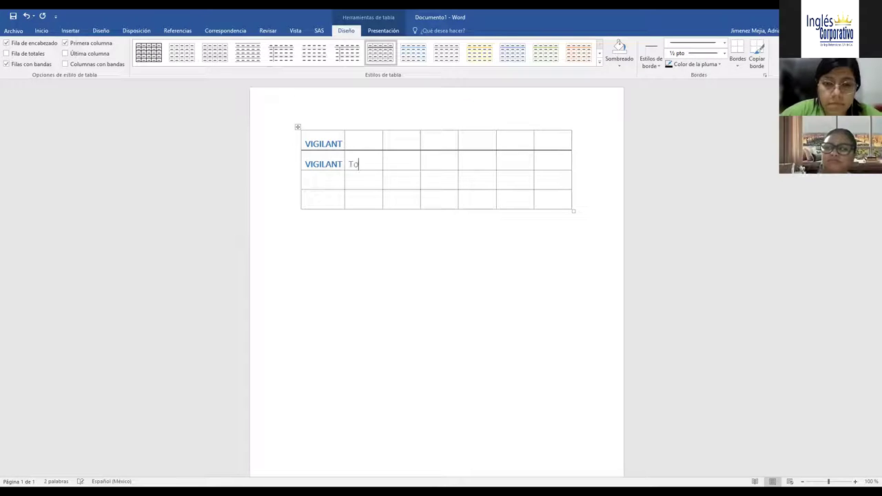
pyautogui.press('BackSpace')
pyautogui.press('BackSpace')
pyautogui.press('BackSpace')
pyautogui.write('F')
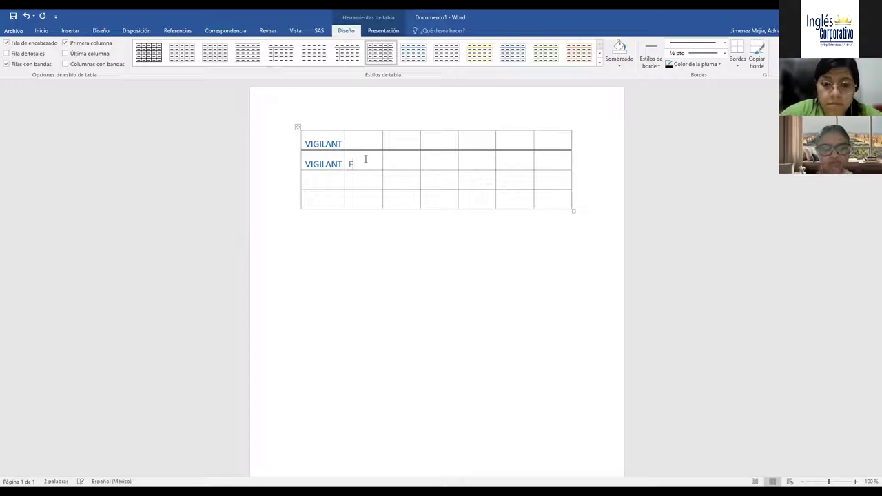
pyautogui.write('rom Monday to Fridays')
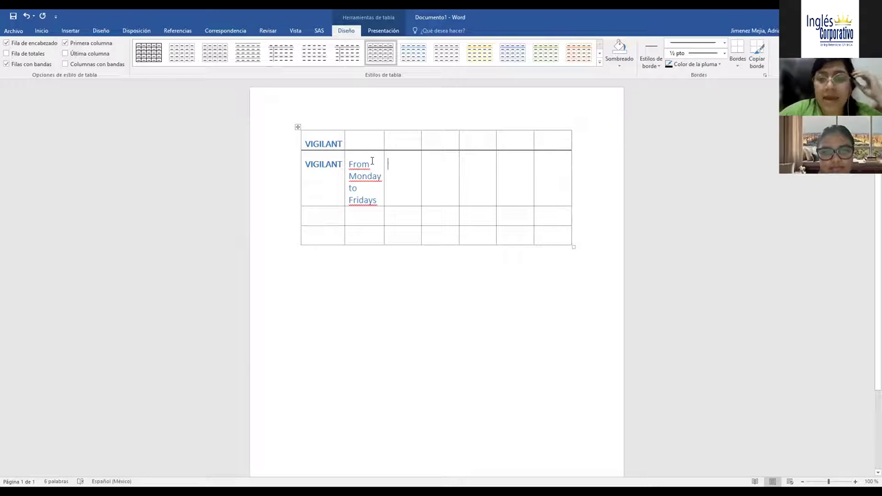
pyautogui.write('12')
pyautogui.write('noon')
pyautogui.press('BackSpace')
pyautogui.press('BackSpace')
pyautogui.press('BackSpace')
pyautogui.press('BackSpace')
pyautogui.write('Hours')
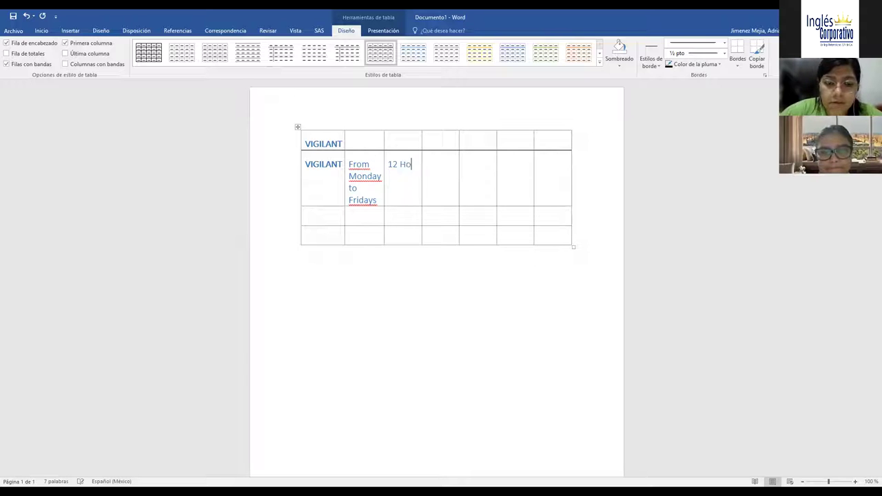
pyautogui.click(405, 181)
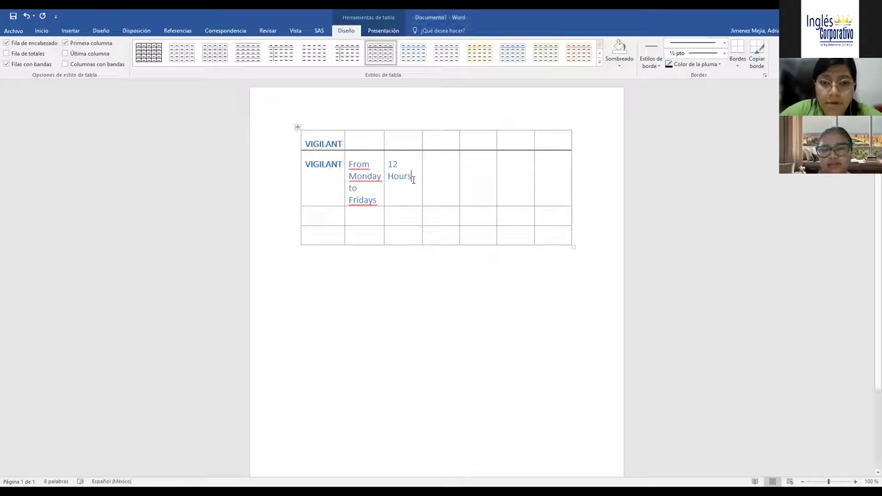
pyautogui.press('BackSpace')
pyautogui.press('BackSpace')
pyautogui.press('BackSpace')
pyautogui.press('BackSpace')
pyautogui.press('BackSpace')
pyautogui.press('BackSpace')
pyautogui.press('BackSpace')
pyautogui.press('BackSpace')
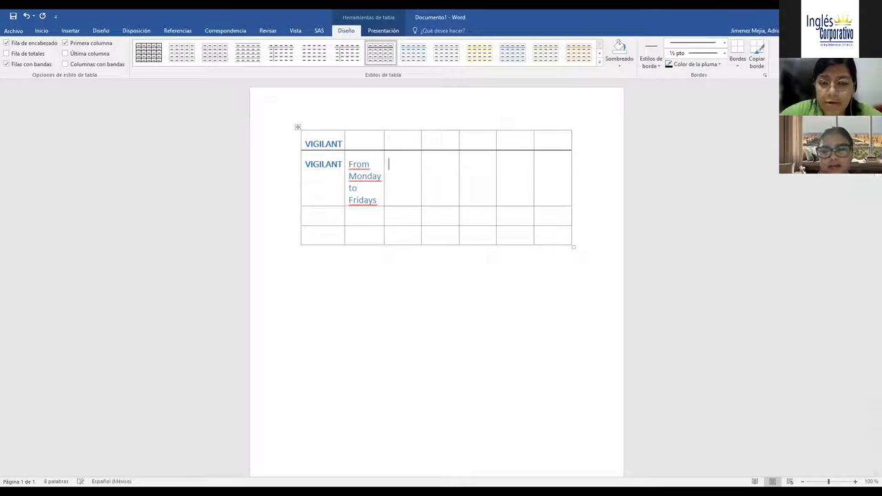
# Clear the text VIGILANT from the first header cell of the table
pyautogui.moveTo(310, 144); pyautogui.dragTo(337, 146)
pyautogui.press('BackSpace')
pyautogui.press('BackSpace')
pyautogui.press('Delete')
# Enter the working hours "6:00 am to 6:00 pm" in the third cell of the VIGILANT row
pyautogui.click(410, 168)
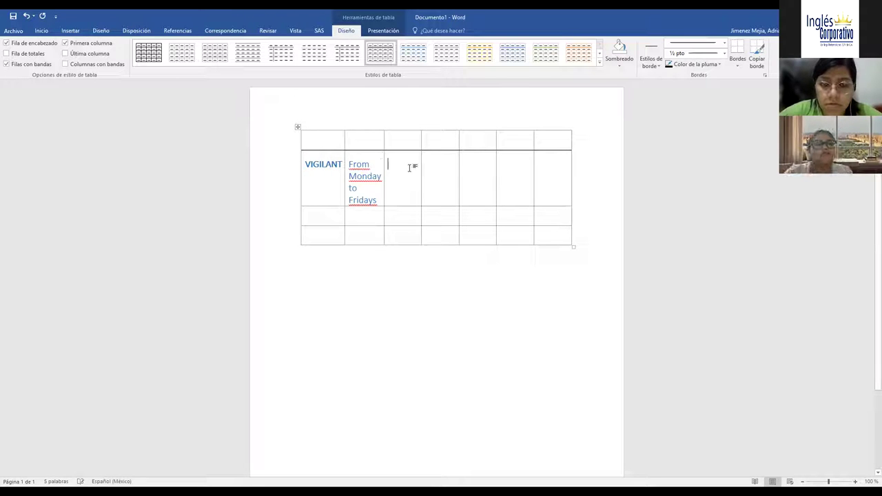
pyautogui.write('6_00')
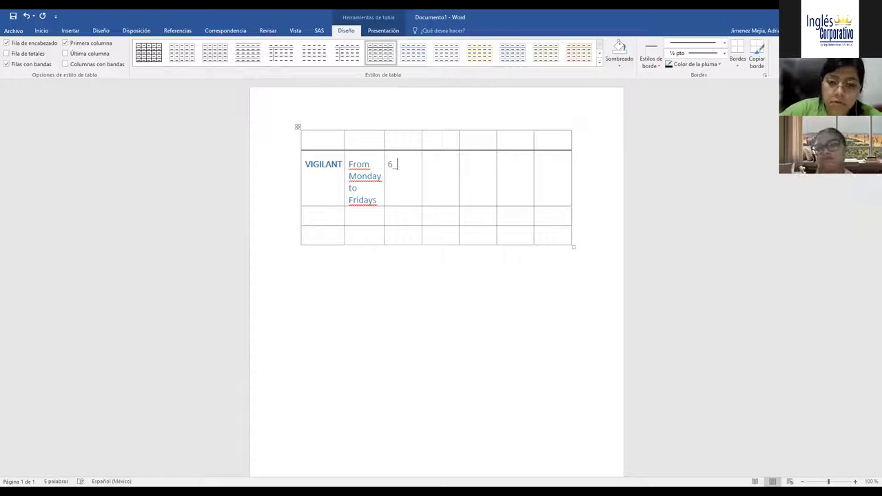
pyautogui.press('BackSpace')
pyautogui.press('BackSpace')
pyautogui.press('BackSpace')
pyautogui.write(':')
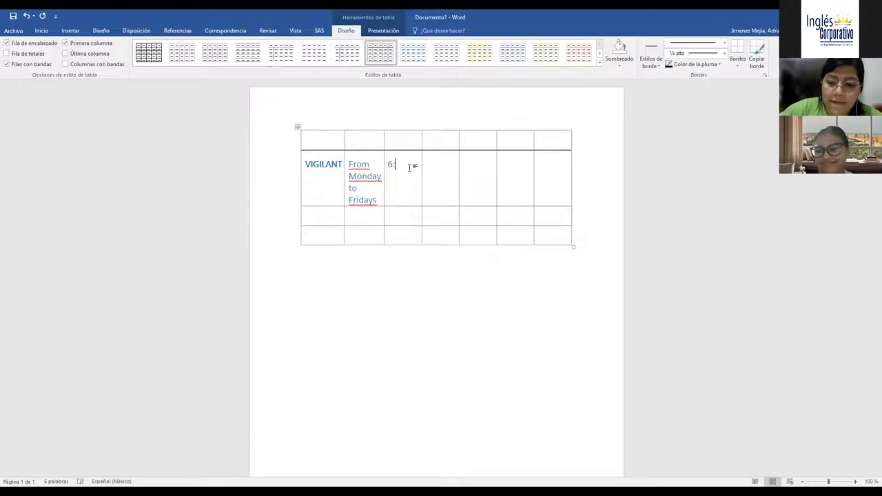
pyautogui.write('00 am to ')
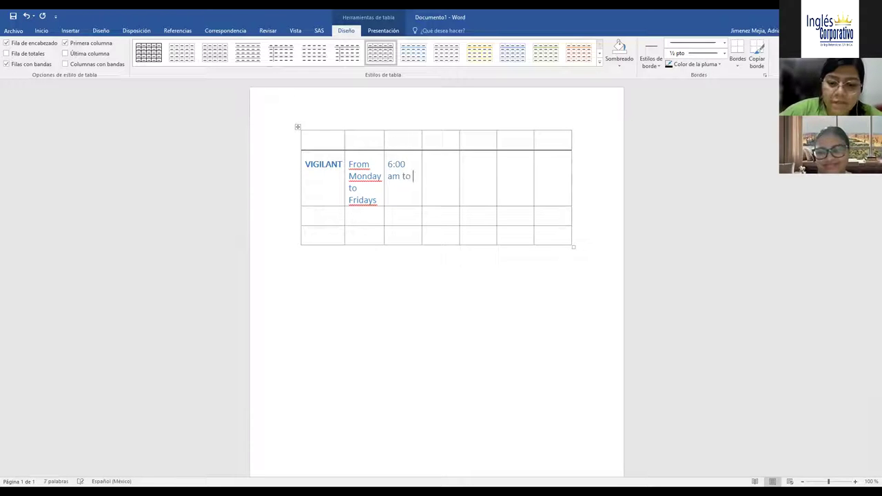
pyautogui.write('6:00 pm')
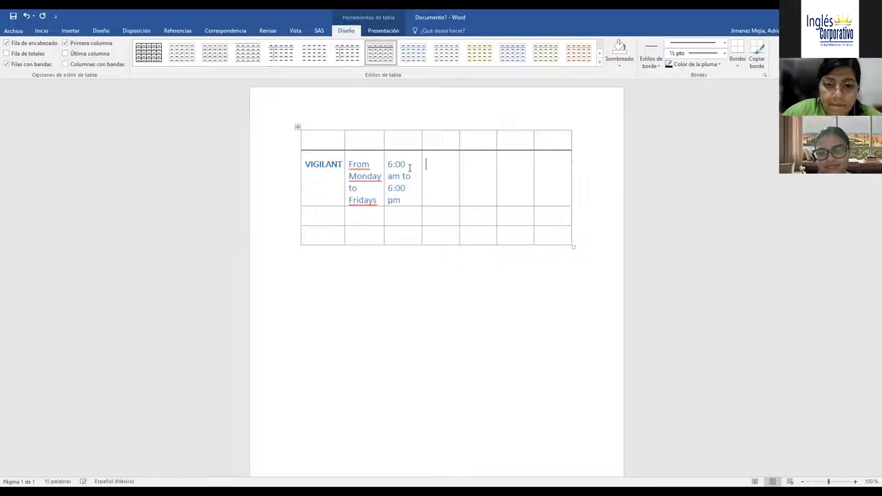
pyautogui.press('Tab')
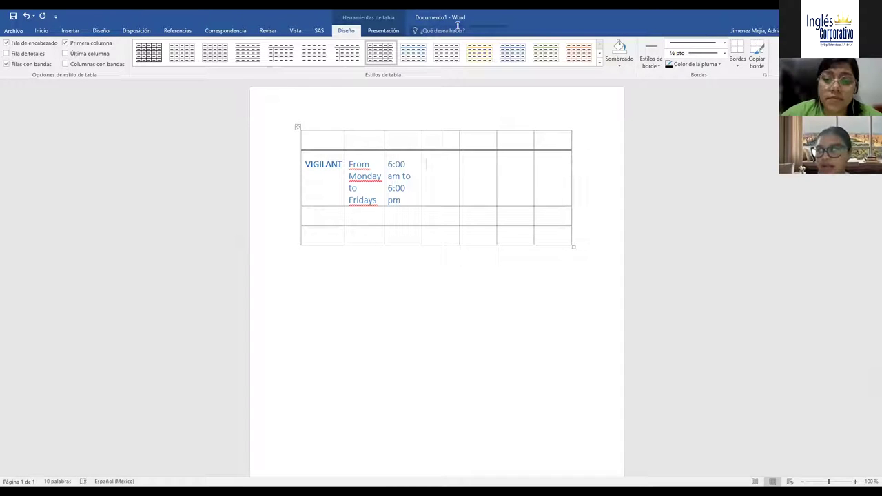
# Head the fourth column BREAK and enter "12: 00 to 1:00 pm" below it in the VIGILANT row
pyautogui.write('BREAK')
pyautogui.click(408, 143)
pyautogui.click(434, 167)
pyautogui.write('12: 00')
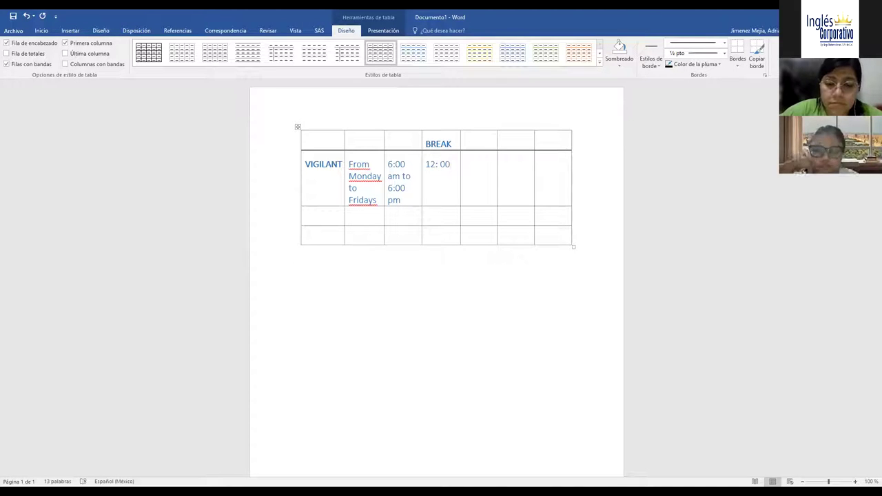
pyautogui.write(' TO 1:')
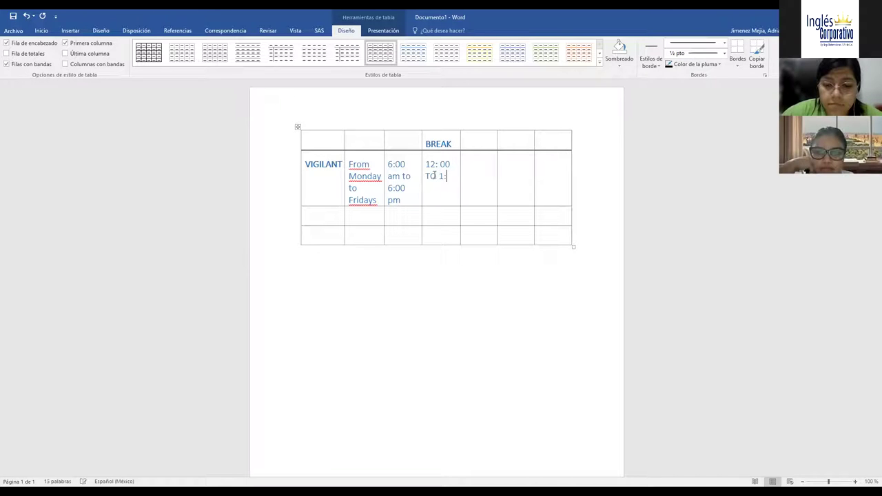
pyautogui.write('00 PM')
pyautogui.press('BackSpace')
pyautogui.press('BackSpace')
pyautogui.write('pm')
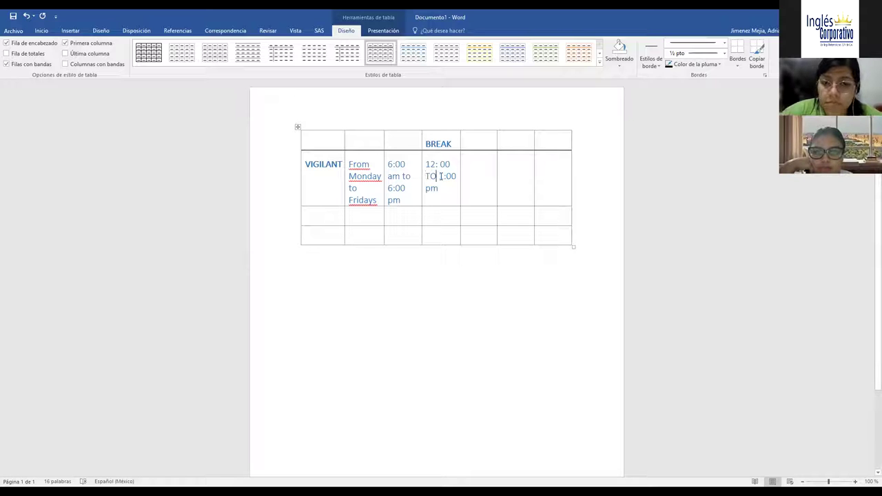
pyautogui.press('BackSpace')
pyautogui.press('BackSpace')
pyautogui.write('to')
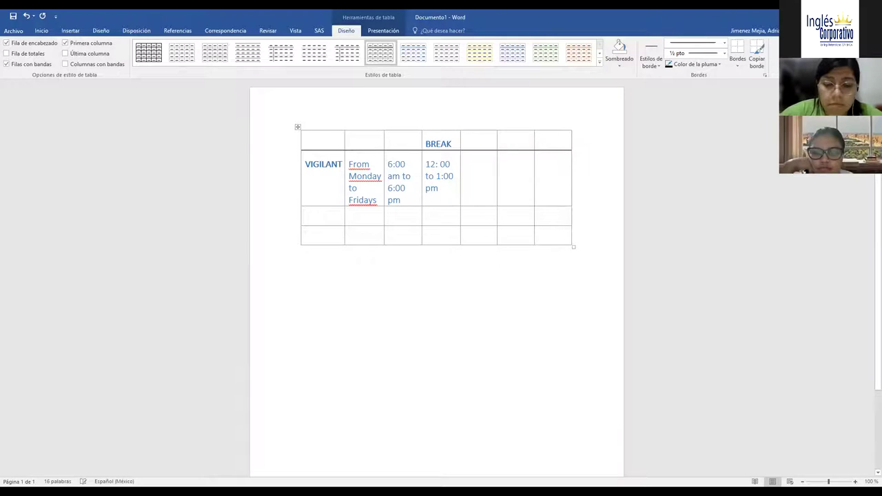
# Put "From" before the working hours and before the break time in the VIGILANT row
pyautogui.write('From')
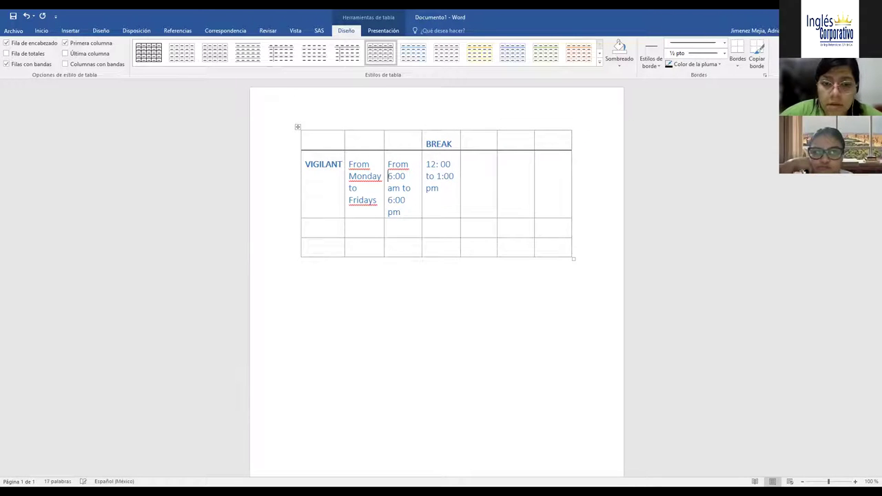
pyautogui.click(426, 164)
pyautogui.write('From')
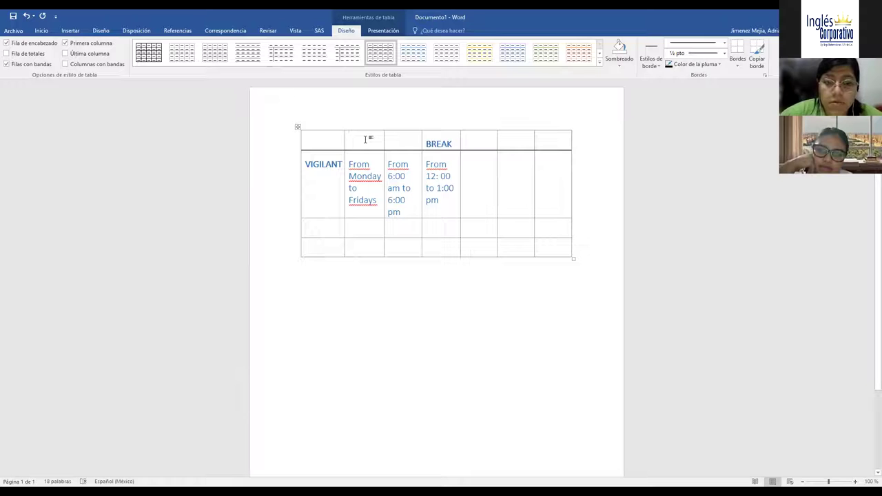
# Head the fifth column VACATION and enter "Saturdays" below it in the VIGILANT row
pyautogui.click(468, 142)
pyautogui.write('VACATION')
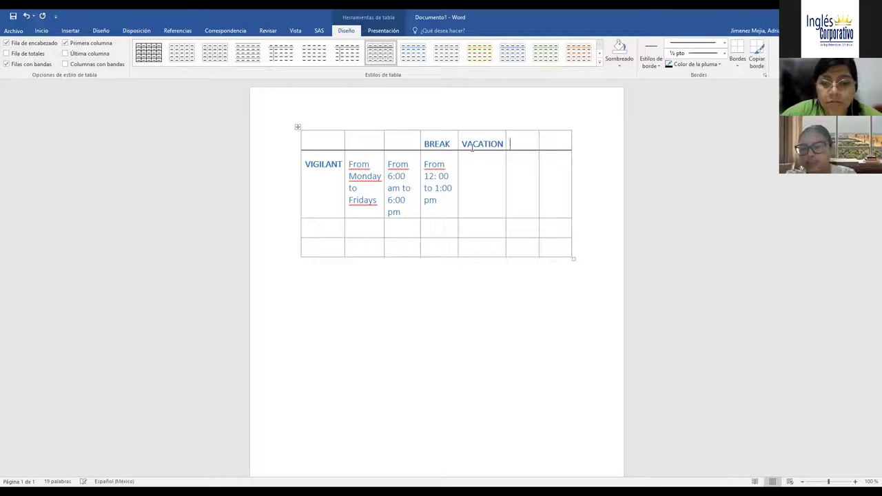
pyautogui.press('Return')
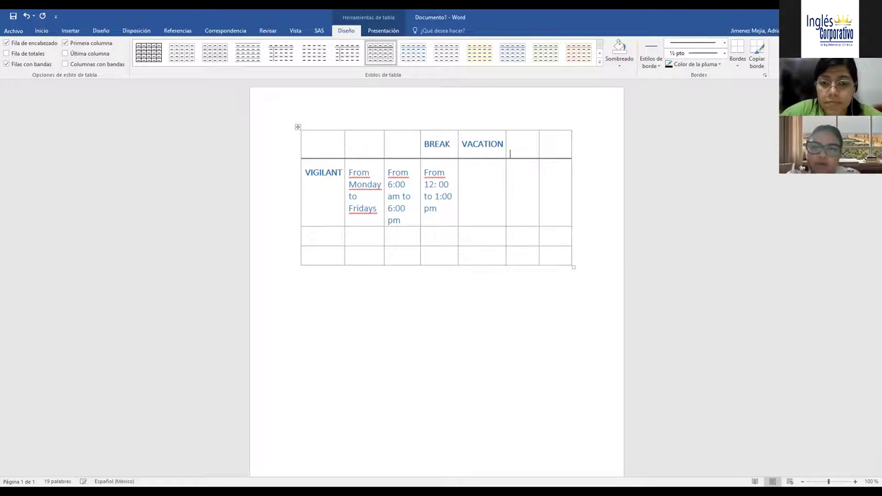
pyautogui.press('BackSpace')
pyautogui.click(475, 200)
pyautogui.write('Satud')
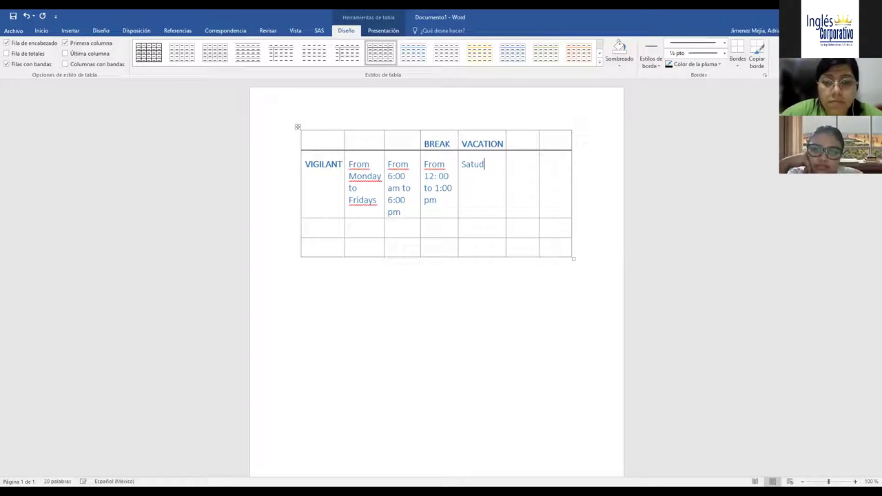
pyautogui.press('BackSpace')
pyautogui.write('rdays')
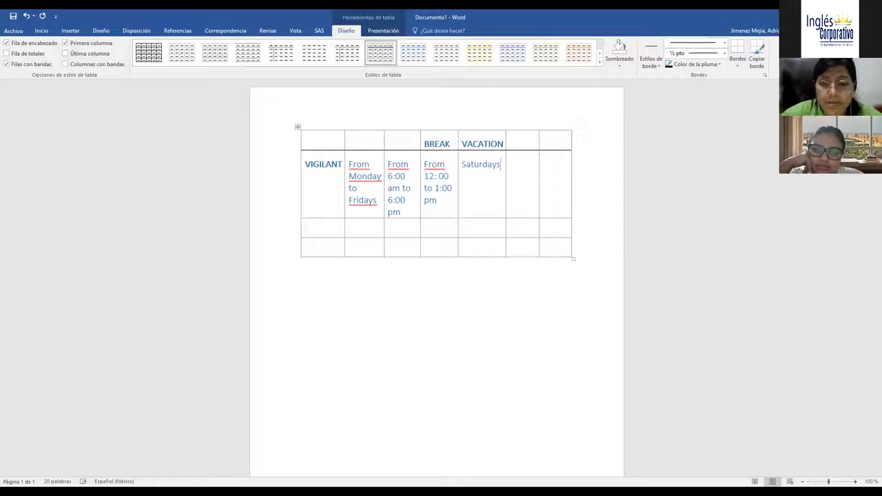
pyautogui.press('Tab')
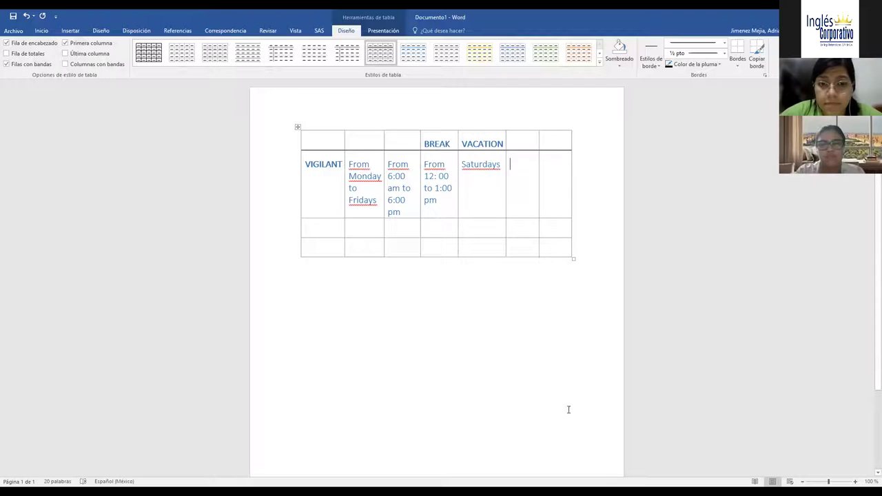
# Enter CHARGE as the header of the table's first column
pyautogui.click(323, 146)
pyautogui.write('CHAREG')
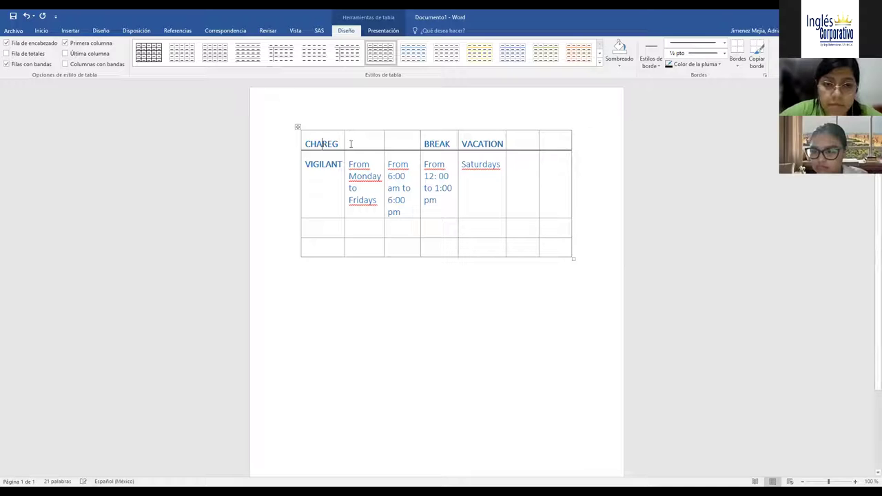
pyautogui.press('BackSpace')
pyautogui.press('End')
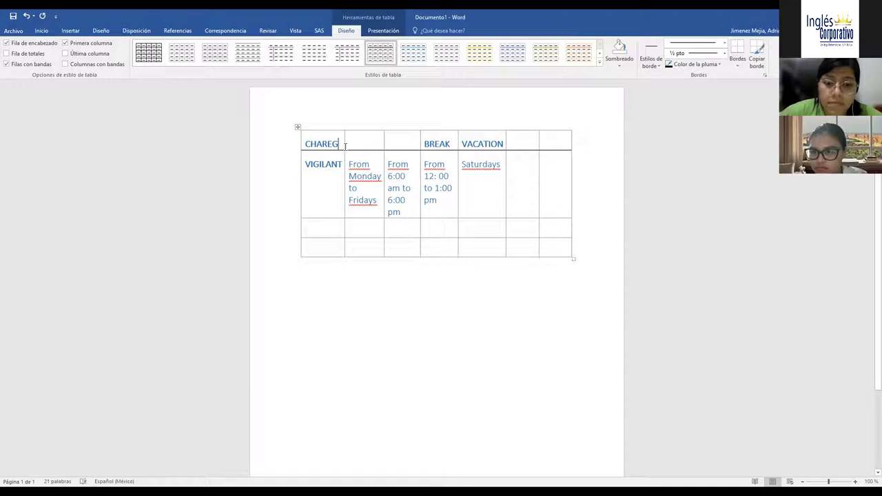
pyautogui.write('E')
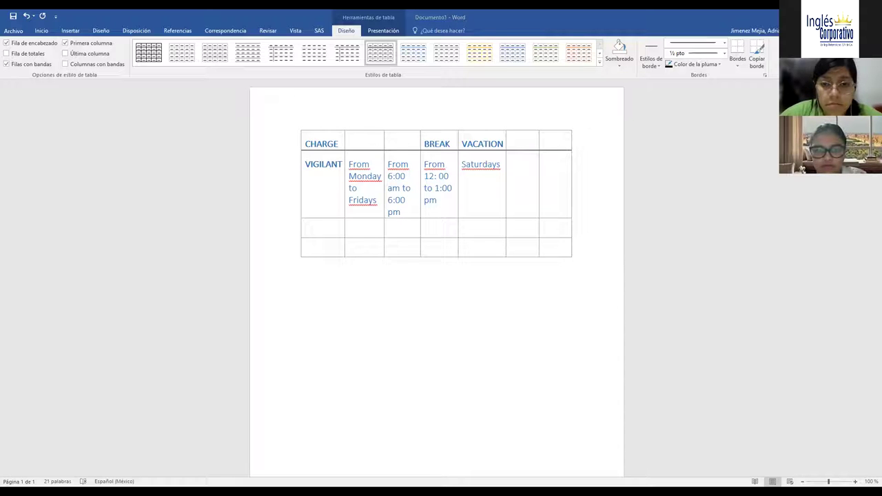
pyautogui.click(519, 144)
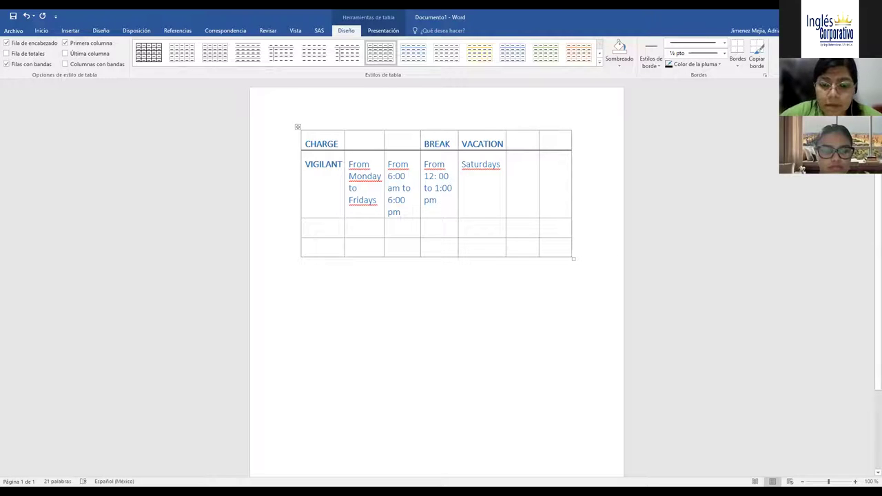
# Add "pm" after 12: 00 in the break time of the VIGILANT row
pyautogui.click(449, 176)
pyautogui.press('BackSpace')
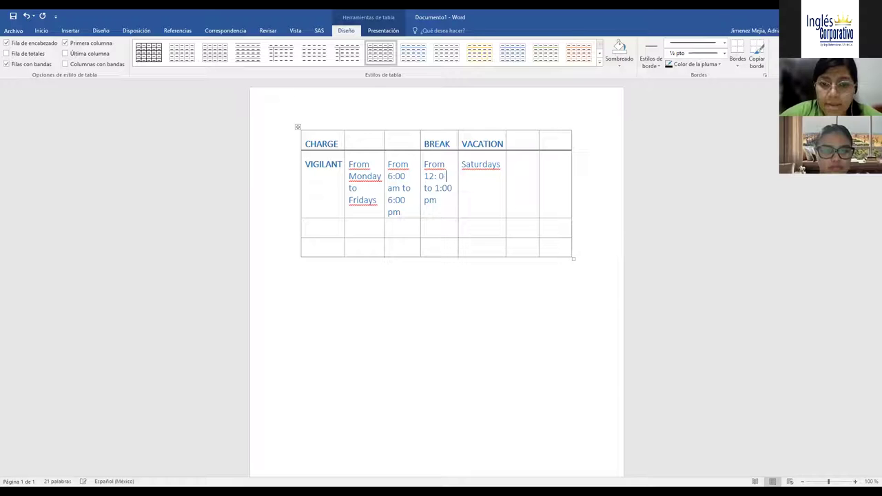
pyautogui.write('PM')
pyautogui.press('BackSpace')
pyautogui.press('BackSpace')
pyautogui.press('BackSpace')
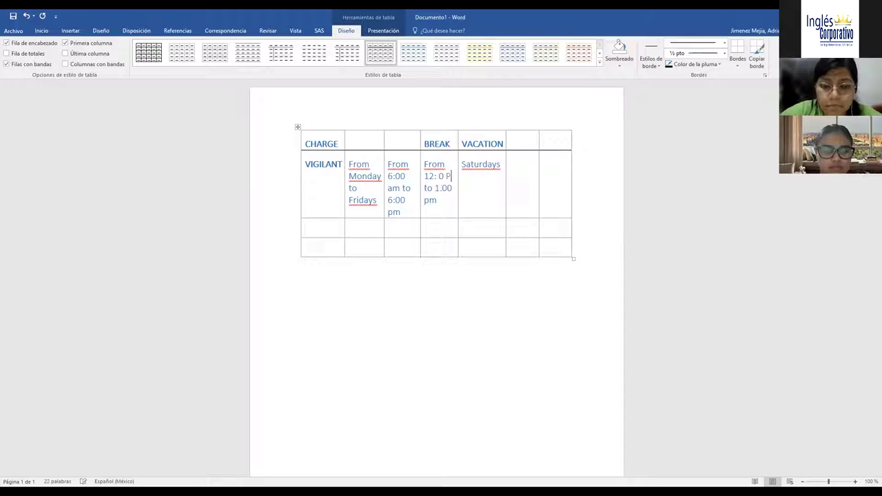
pyautogui.write('0 pm')
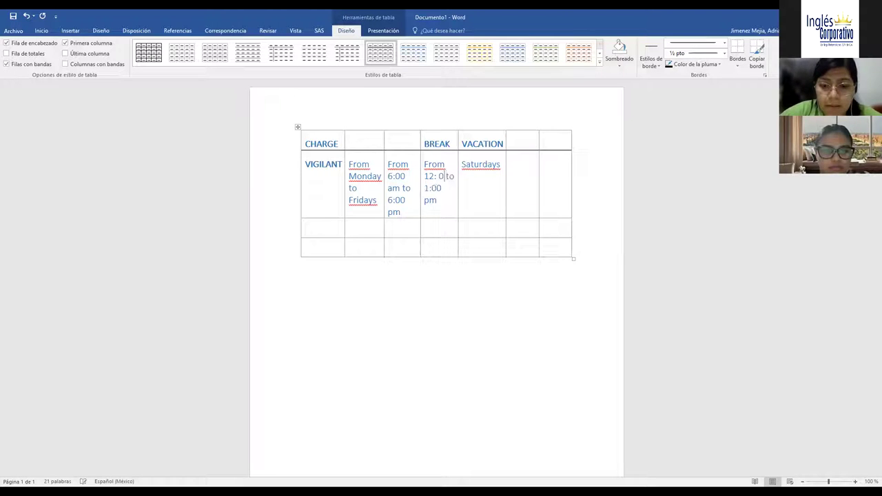
pyautogui.doubleClick(480, 164)
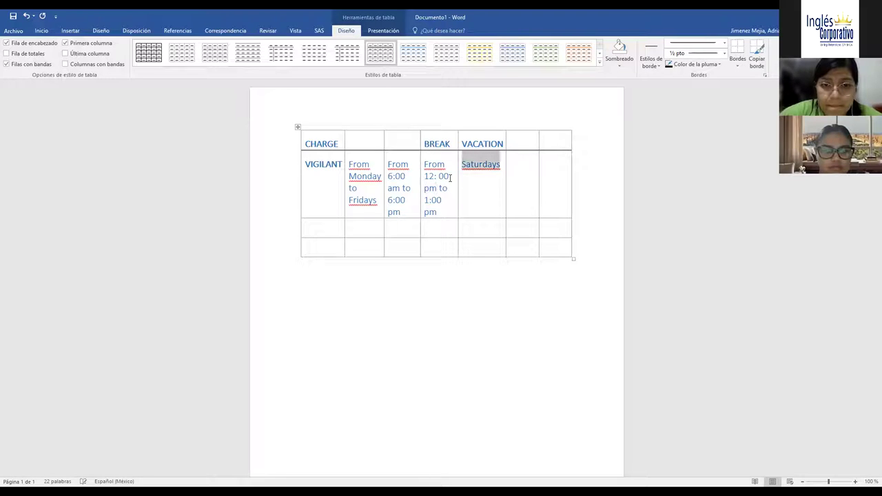
# Delete the two empty columns after the VACATION column
pyautogui.moveTo(535, 162); pyautogui.dragTo(544, 242)
pyautogui.rightClick(543, 243)
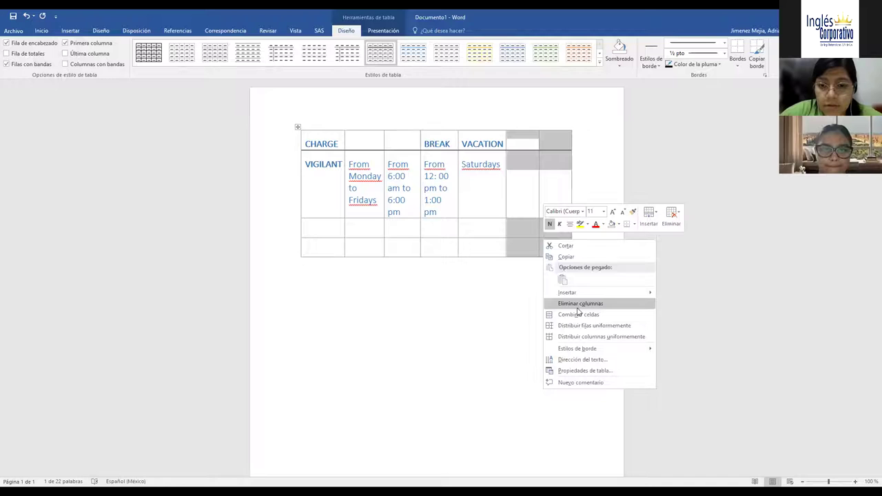
pyautogui.click(578, 304)
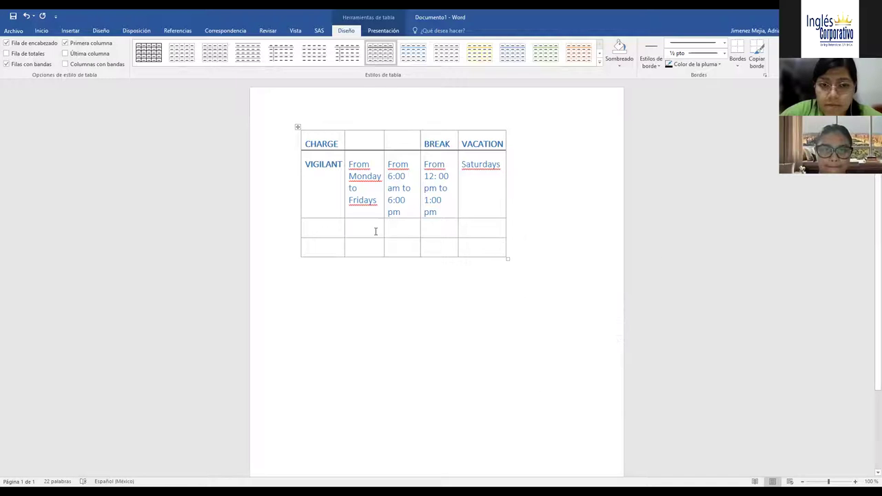
# Enter RECEPCIONIST in the CHARGE column of the row below VIGILANT
pyautogui.click(297, 127)
pyautogui.click(325, 229)
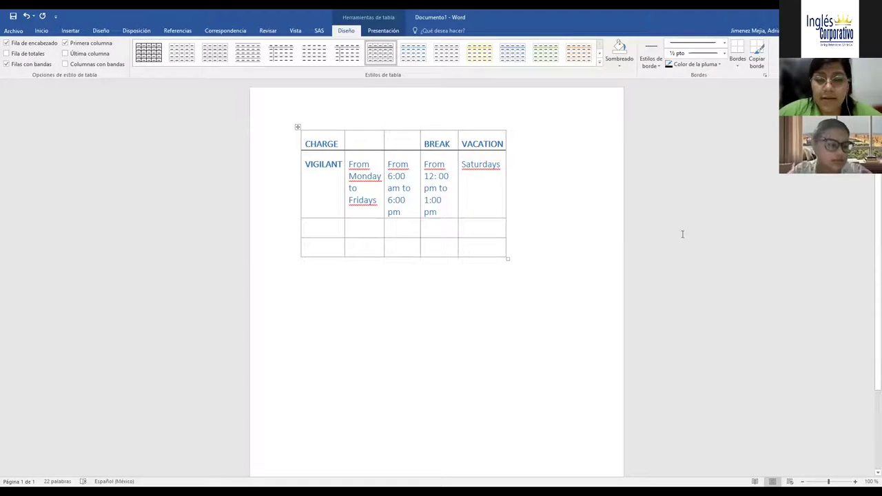
pyautogui.write('E')
pyautogui.press('BackSpace')
pyautogui.write('RECEPC')
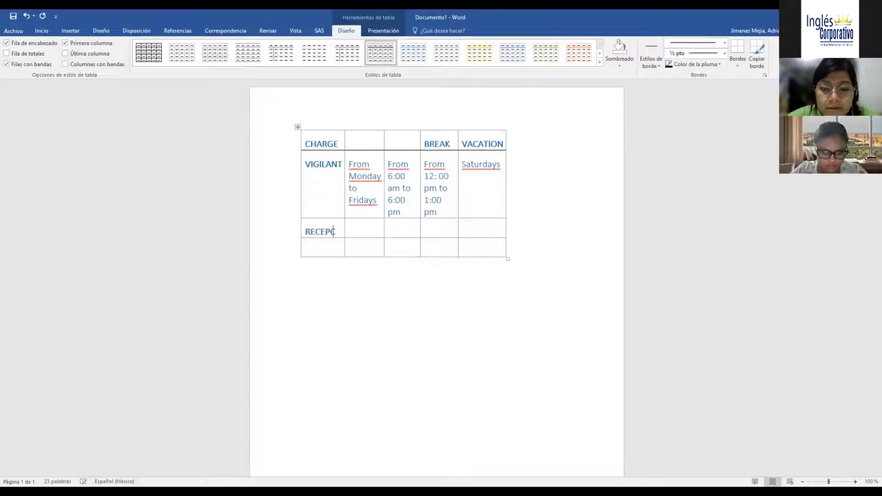
pyautogui.write('IONIST')
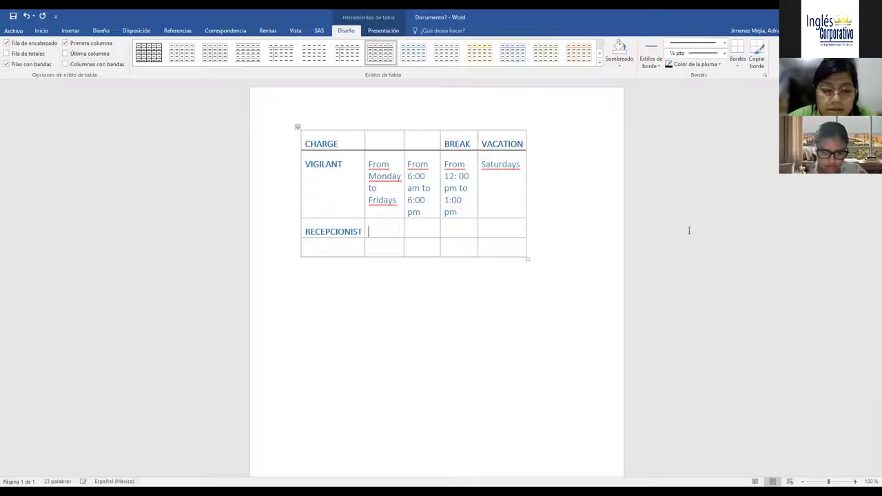
# Center the text of the table's header row, from CHARGE to VACATION
pyautogui.moveTo(341, 145); pyautogui.dragTo(498, 143)
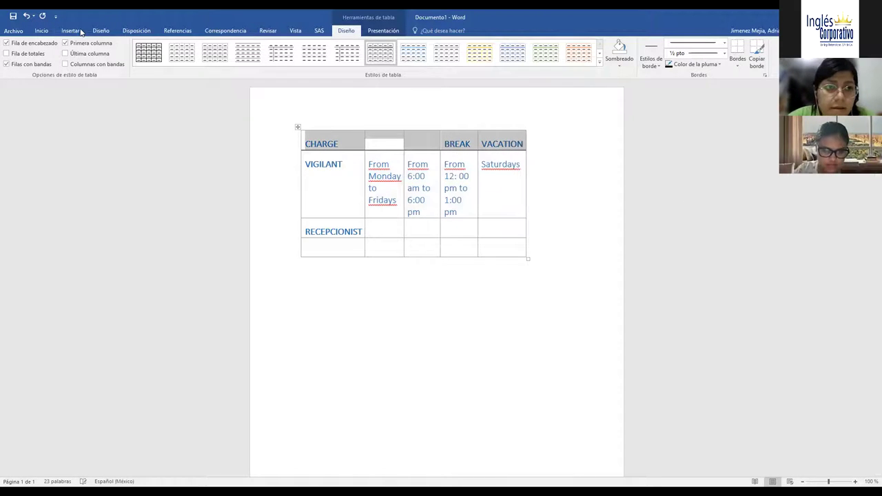
pyautogui.click(42, 30)
pyautogui.click(210, 62)
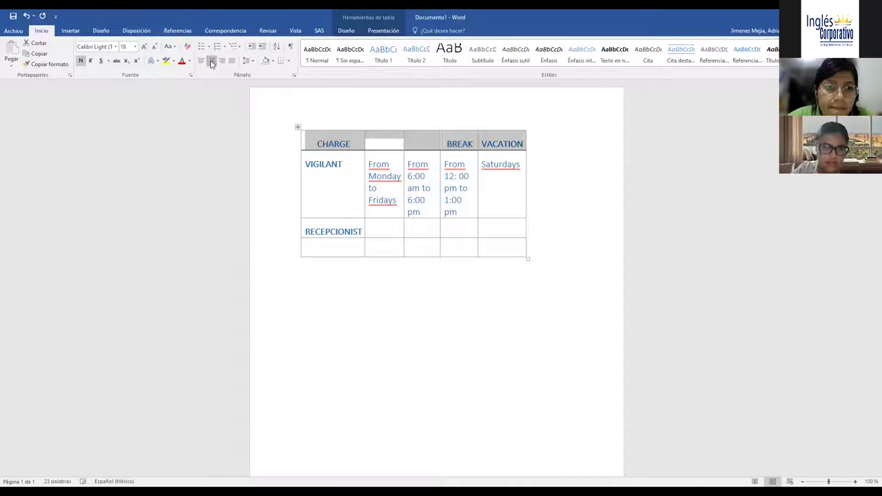
# Enter "From Mondays to Fridays" as the working days in the RECEPCIONIST row
pyautogui.click(391, 165)
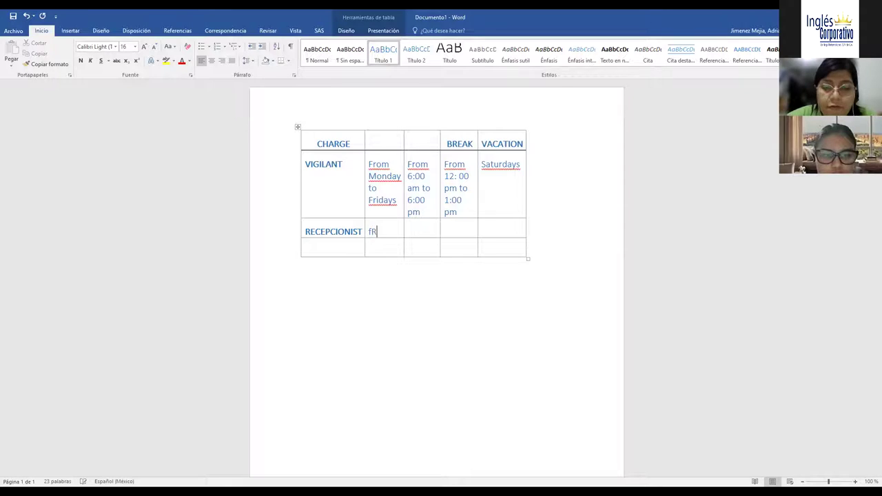
pyautogui.write('From m')
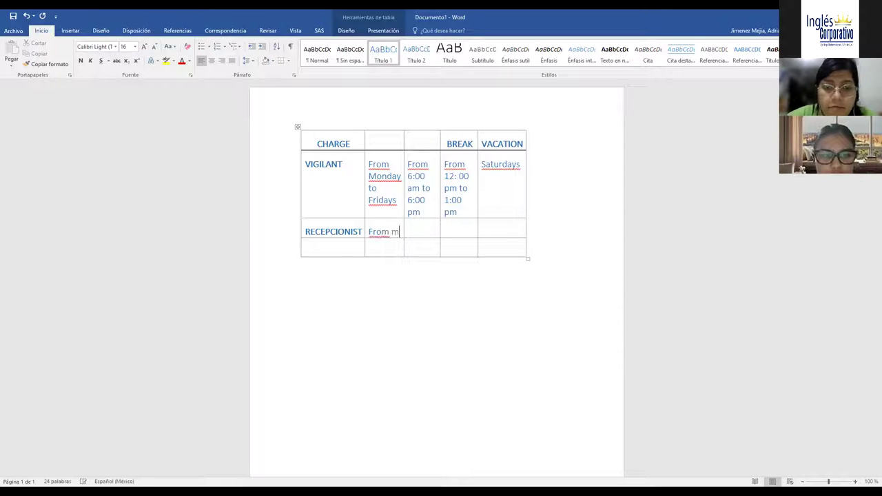
pyautogui.press('BackSpace')
pyautogui.write('M')
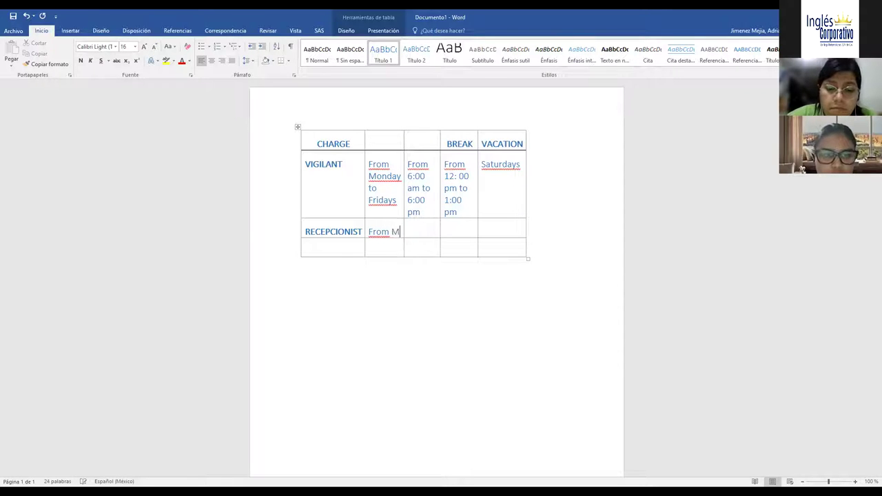
pyautogui.write('ondays to')
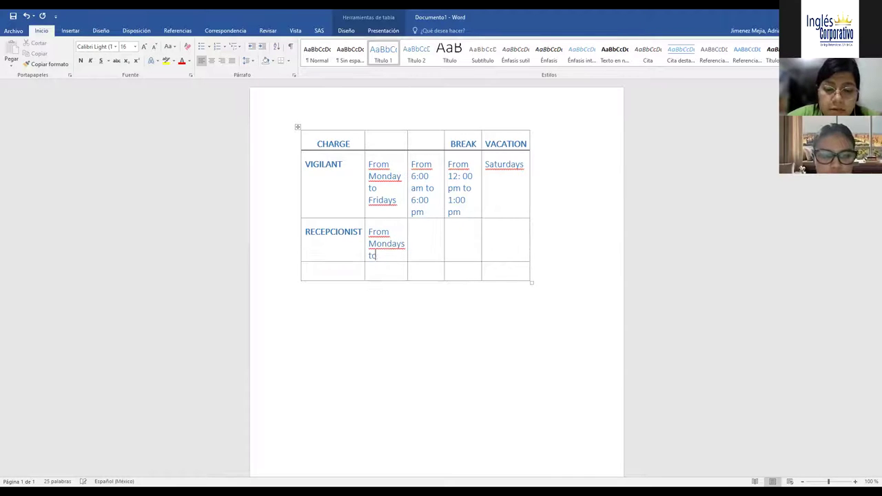
pyautogui.write(' Fridays')
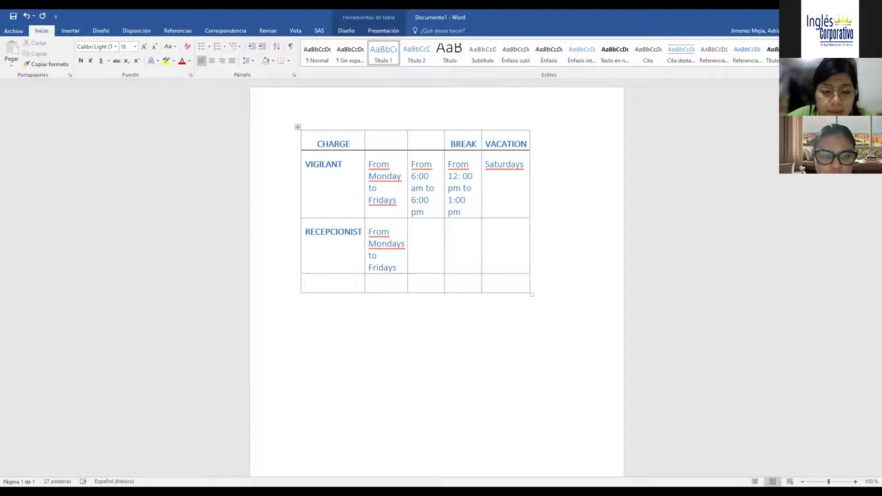
# Enter "From 8:00 am to 5:00 pm" as the working hours in the RECEPCIONIST row
pyautogui.write('From')
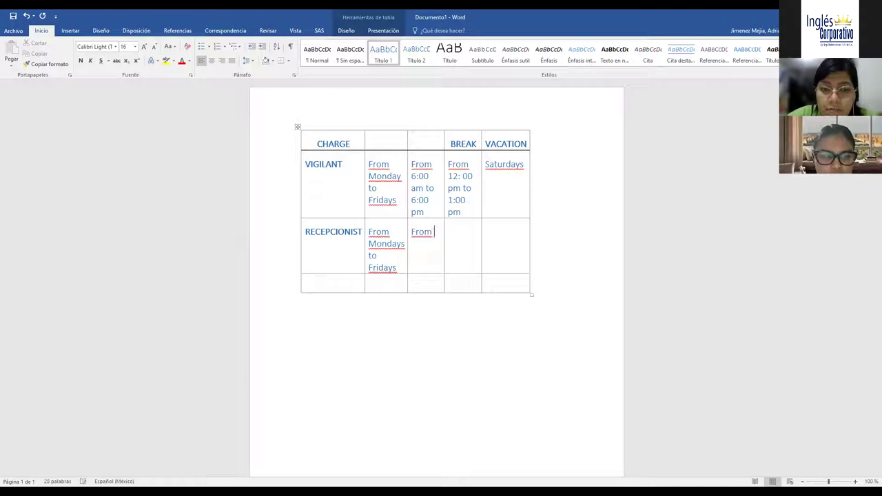
pyautogui.write(' 8')
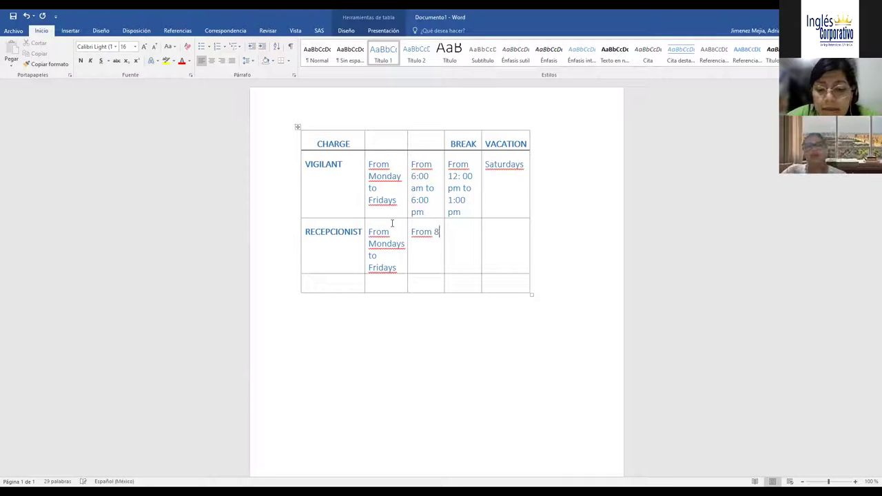
pyautogui.write(':00 am ')
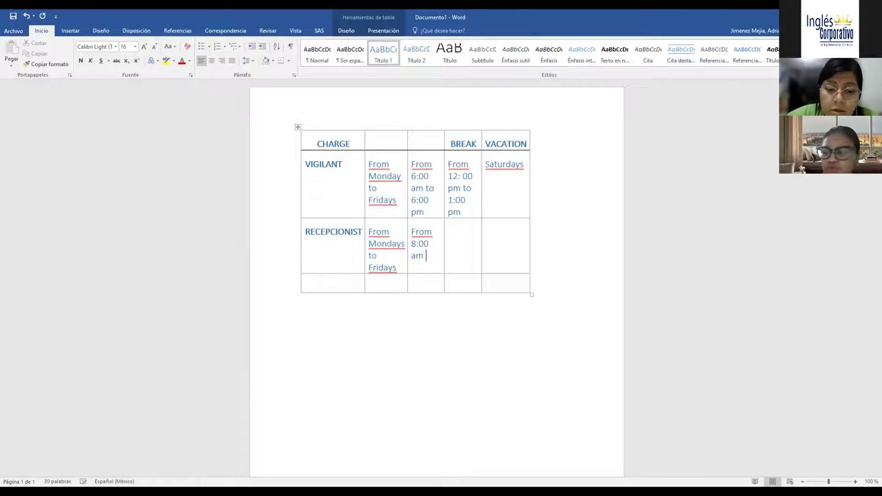
pyautogui.write('to 5:00pm')
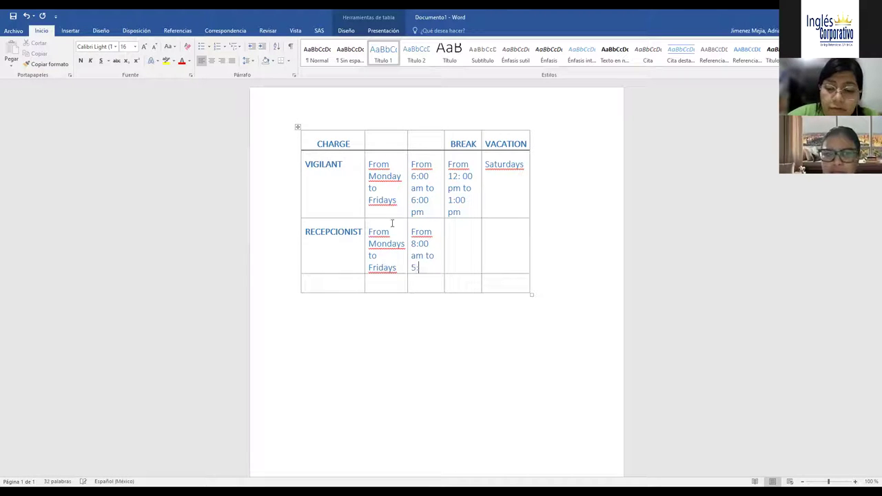
pyautogui.press('Left')
pyautogui.press('Left')
# Enter "An hour" in the BREAK column of the RECEPCIONIST row
pyautogui.press('Tab')
pyautogui.write('From')
pyautogui.press('BackSpace')
pyautogui.press('BackSpace')
pyautogui.press('BackSpace')
pyautogui.write('1')
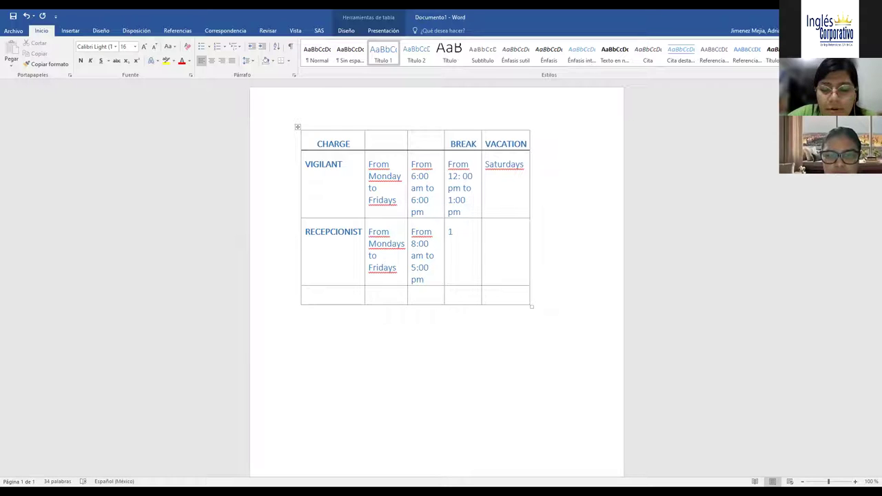
pyautogui.press('BackSpace')
pyautogui.write('An hour')
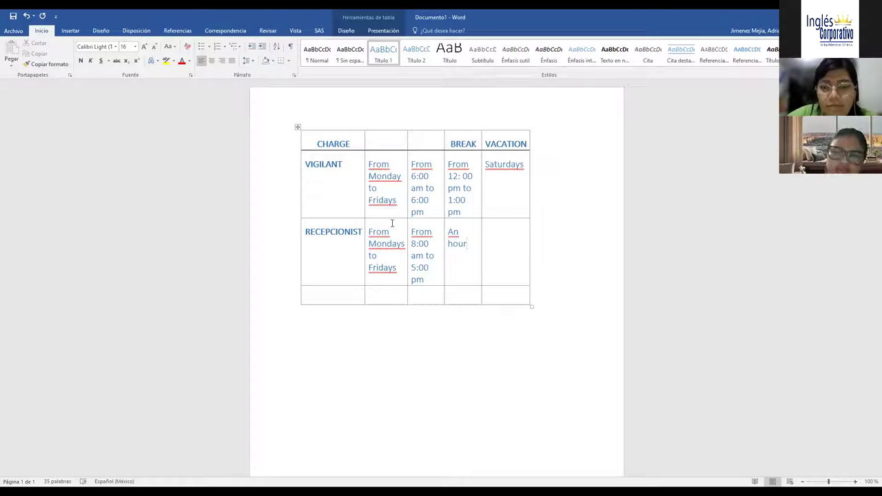
# Enter "Satudays and Sundays" in the VACATION column of the RECEPCIONIST row
pyautogui.press('Tab')
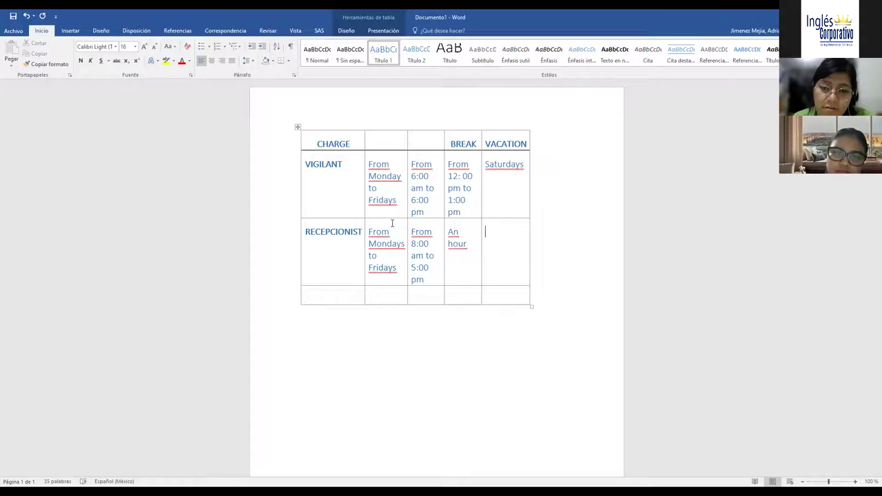
pyautogui.write('Satudays and')
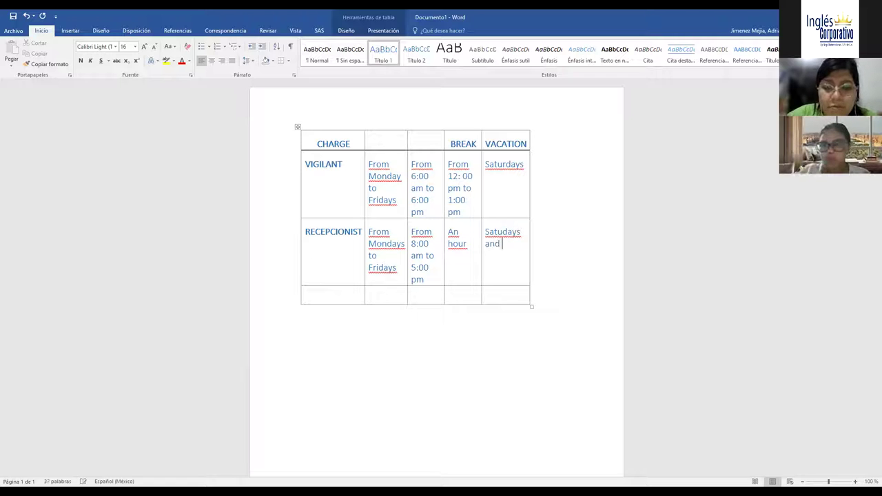
pyautogui.write(' Sundays')
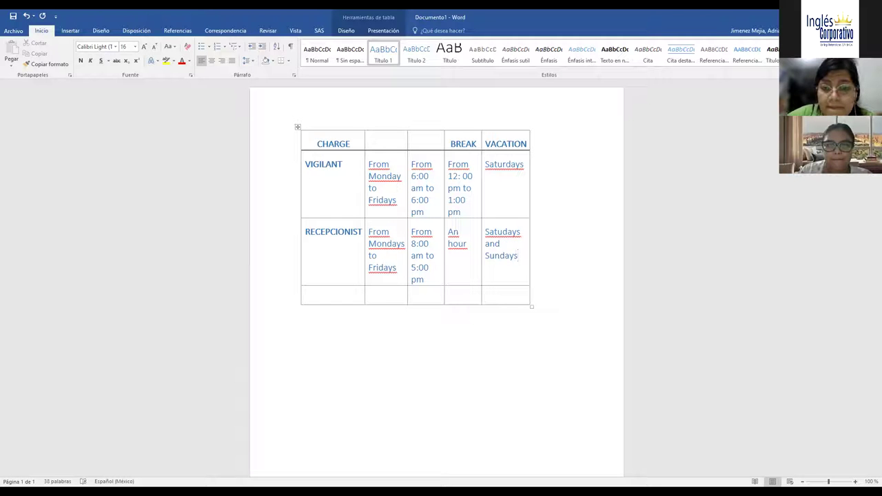
pyautogui.click(398, 199)
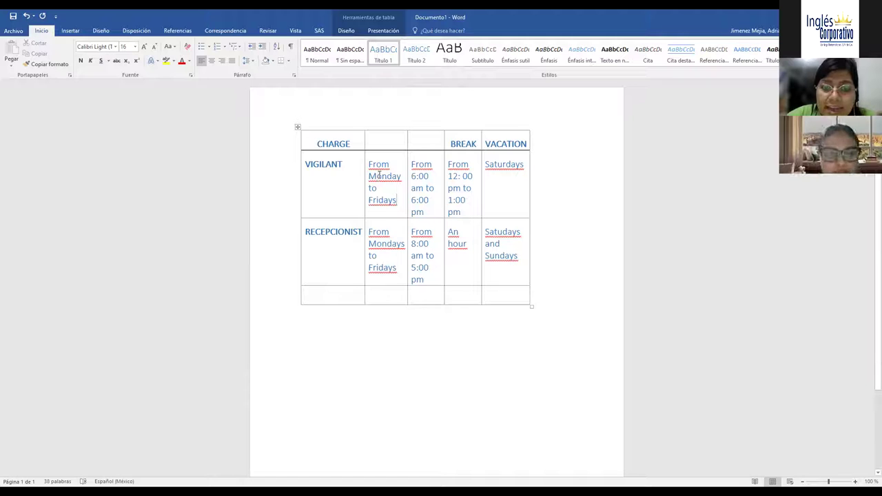
pyautogui.click(378, 176)
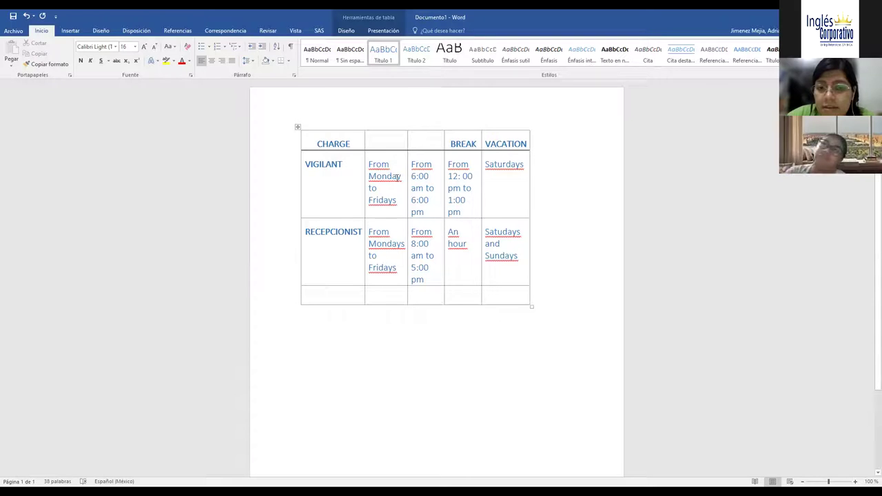
pyautogui.press('Right')
pyautogui.press('Right')
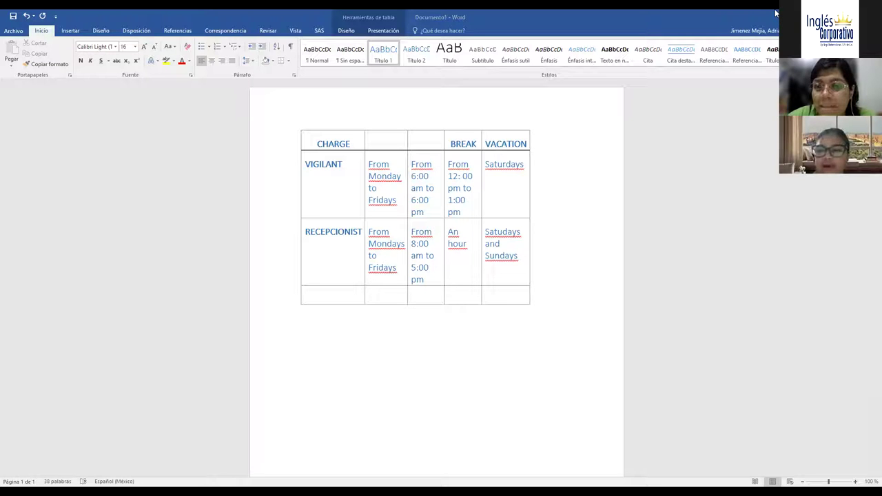
pyautogui.rightClick(514, 142)
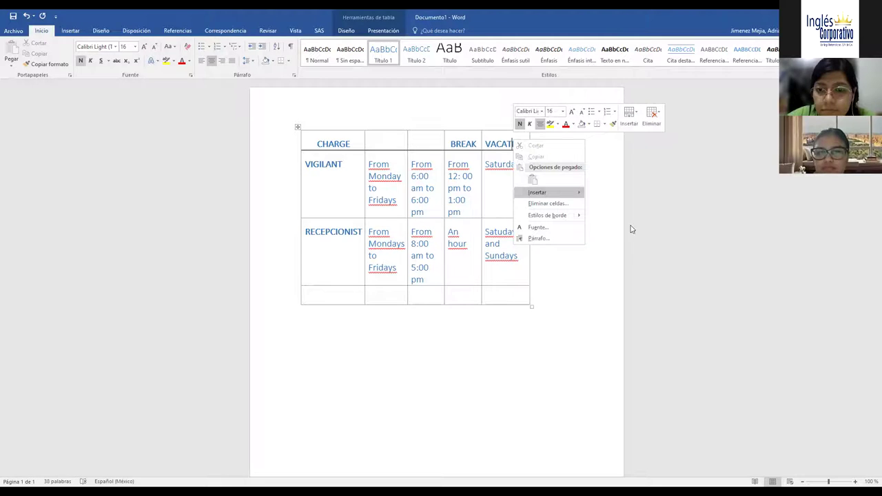
pyautogui.moveTo(532, 193)
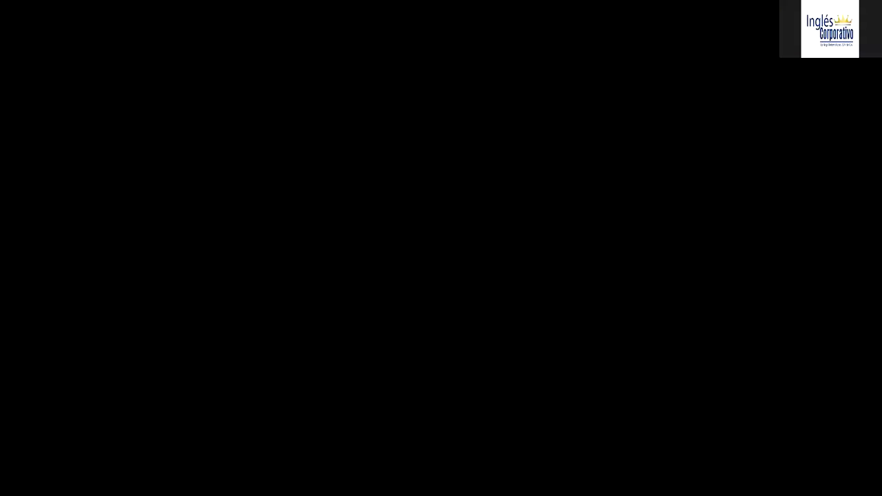
# In the Excel sheet, complete the Monday hours in B4 as "10:00 am - 8:00 pm" and fit column B to its contents
pyautogui.write('pm')
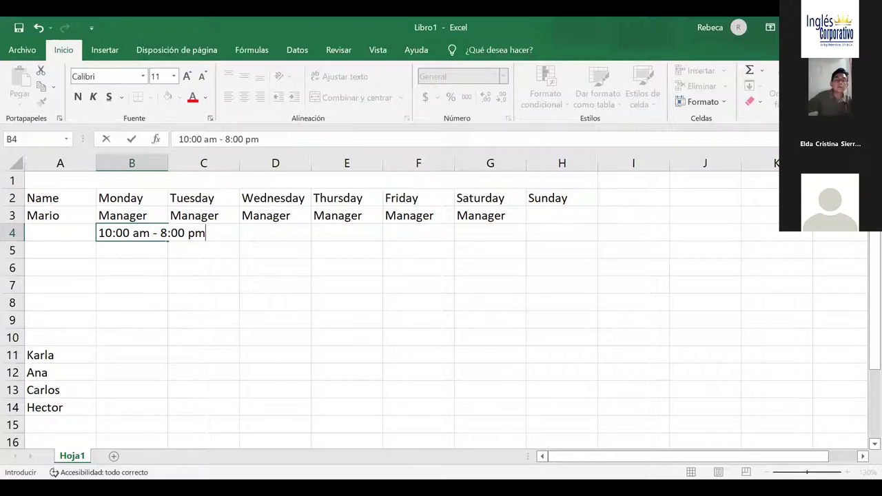
pyautogui.press('Return')
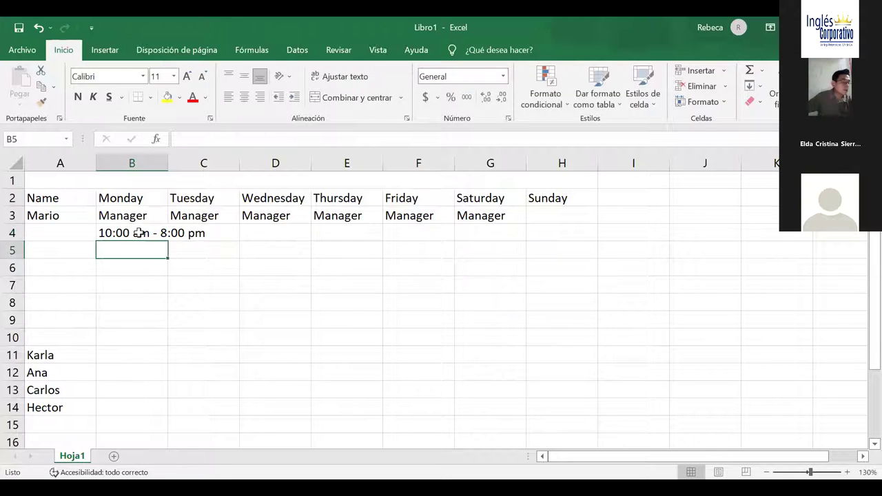
pyautogui.doubleClick(167, 160)
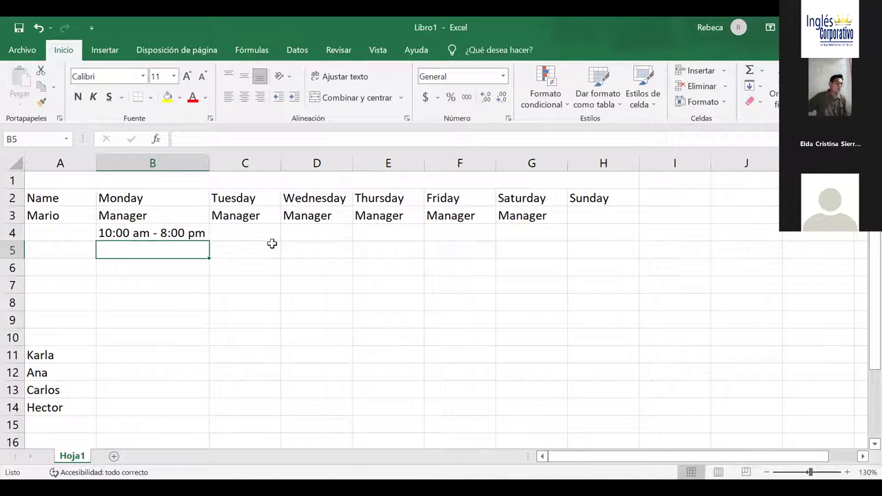
# Copy the Monday hours from B4 into the Tuesday to Friday cells, C4 through F4
pyautogui.click(185, 236)
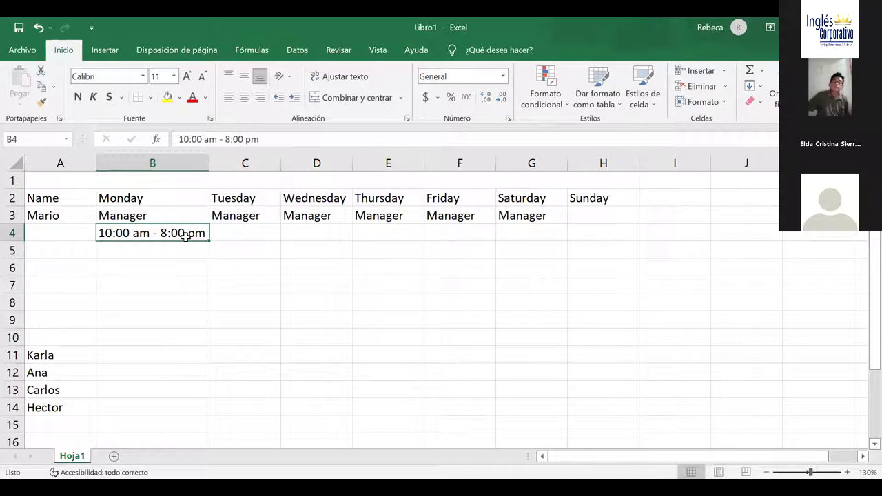
pyautogui.hotkey('ctrl', 'c')
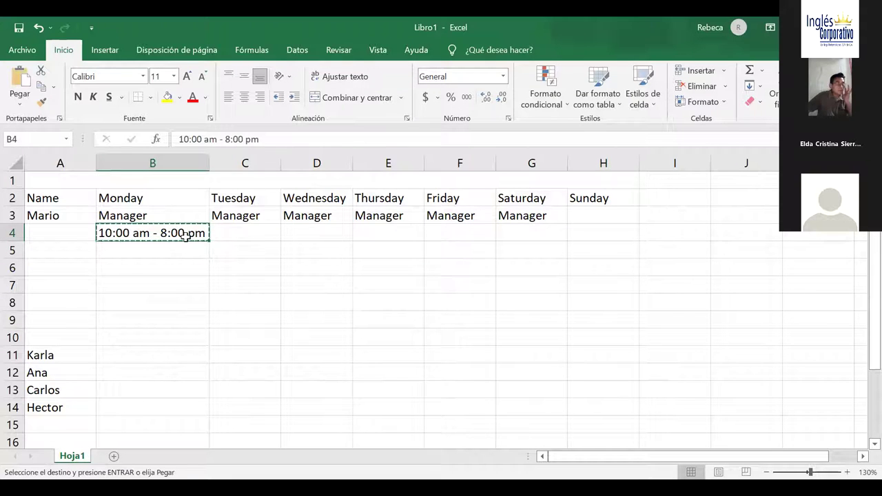
pyautogui.click(242, 234)
pyautogui.hotkey('ctrl', 'v')
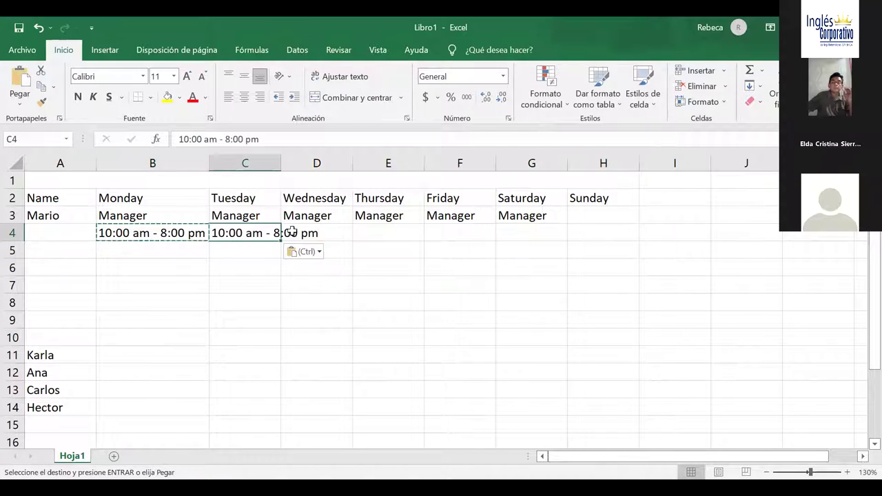
pyautogui.click(323, 233)
pyautogui.hotkey('ctrl', 'v')
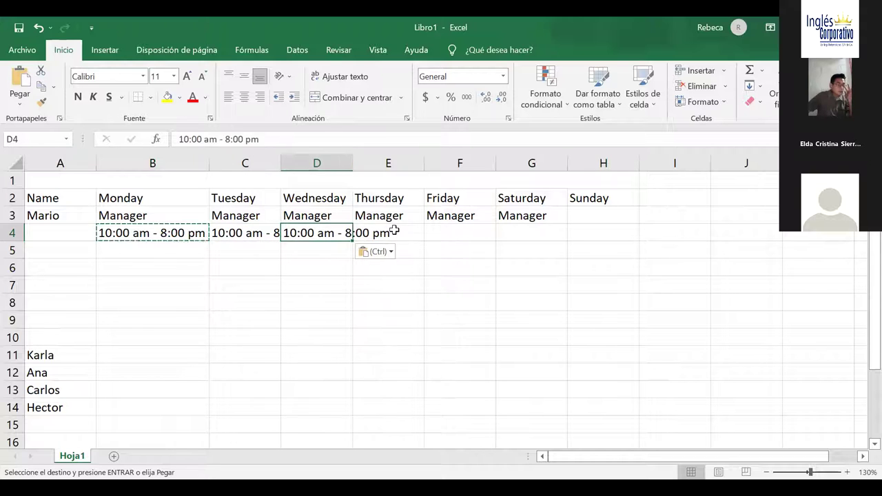
pyautogui.click(392, 231)
pyautogui.hotkey('ctrl', 'v')
pyautogui.click(456, 233)
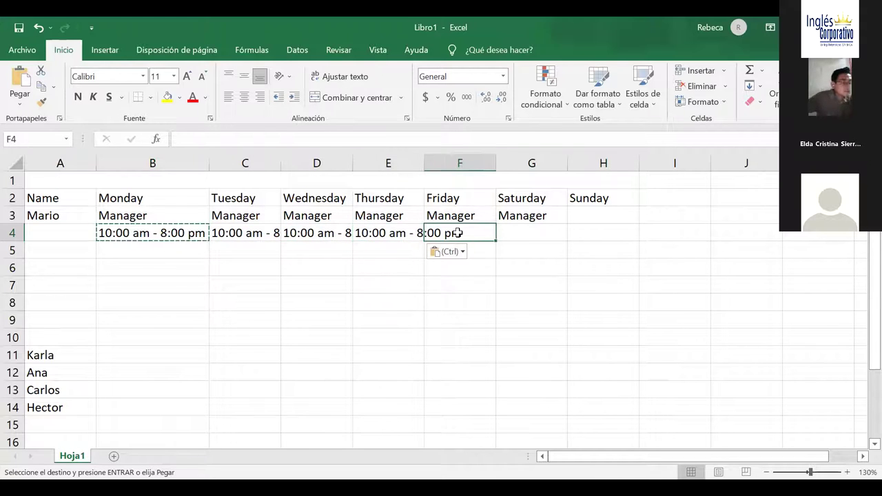
pyautogui.click(526, 233)
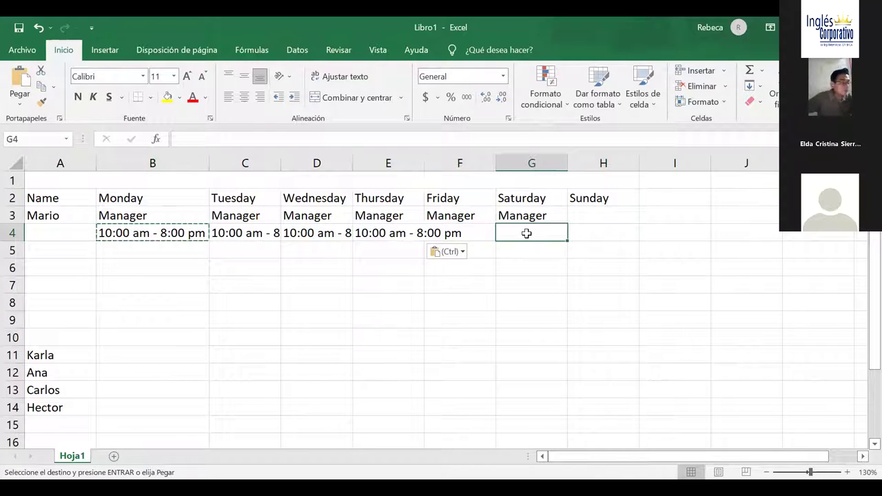
pyautogui.click(464, 234)
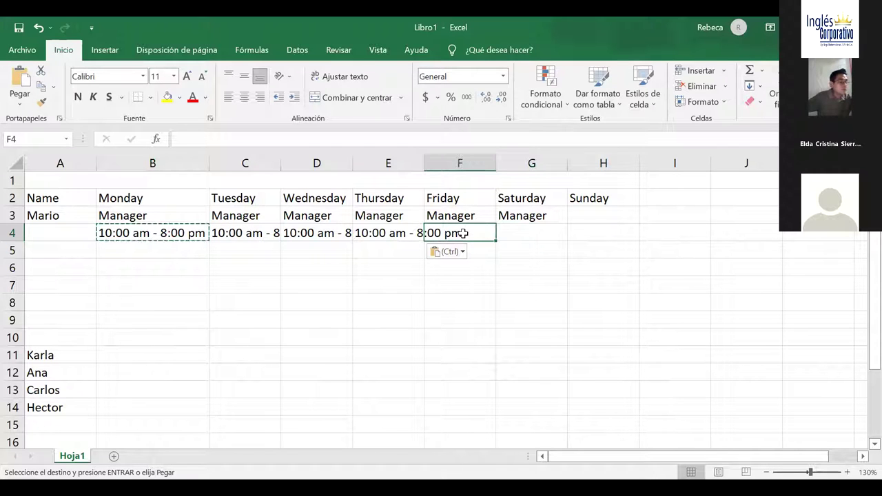
pyautogui.hotkey('ctrl', 'v')
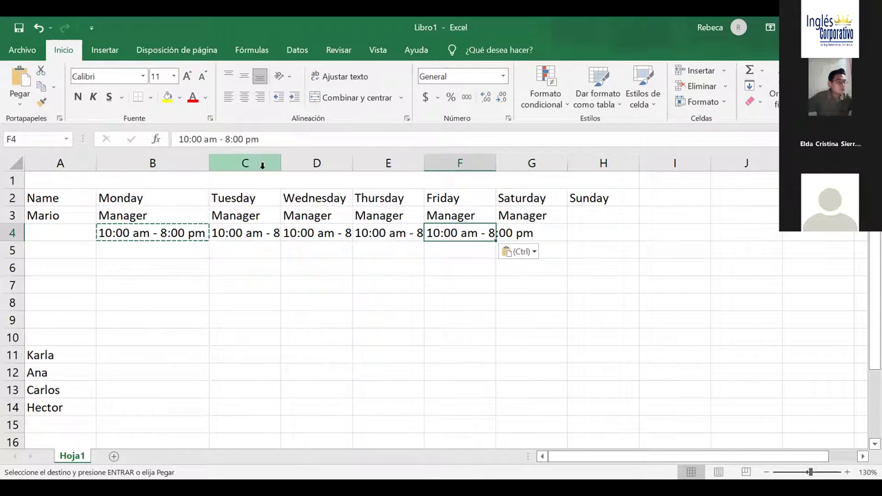
# Fit the Tuesday to Friday columns, C through F, to the width of their contents
pyautogui.doubleClick(280, 162)
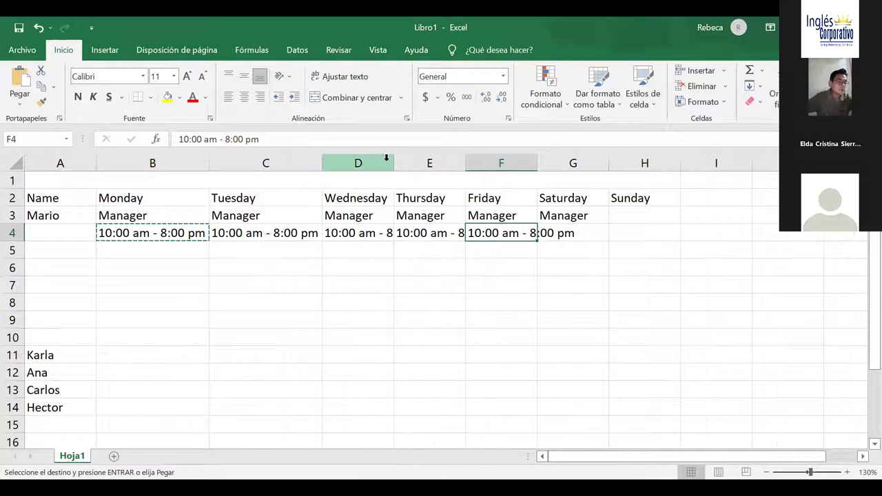
pyautogui.doubleClick(391, 163)
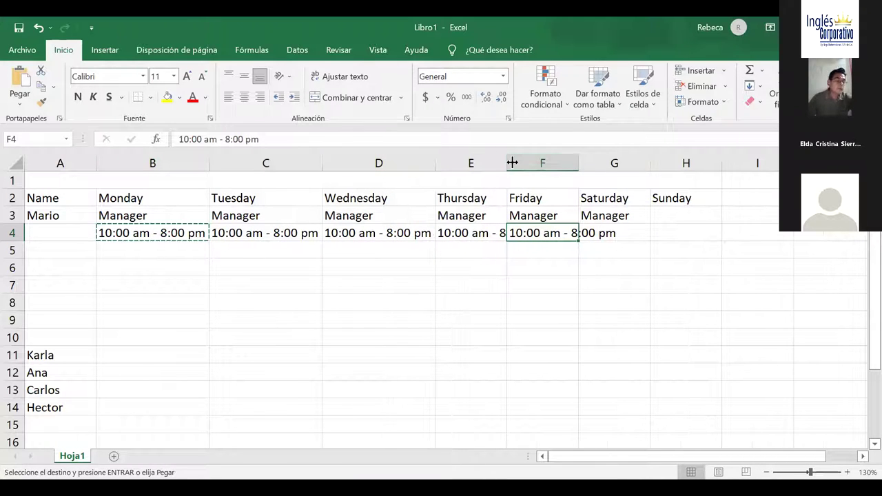
pyautogui.doubleClick(506, 162)
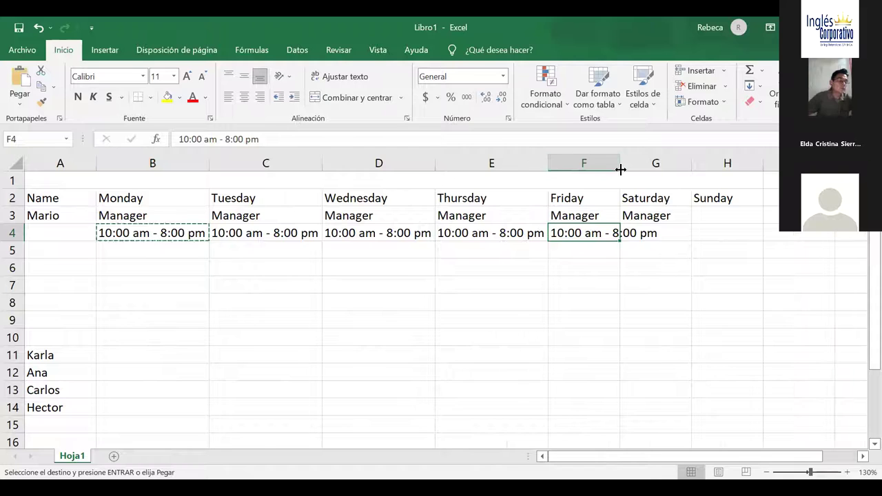
pyautogui.doubleClick(620, 164)
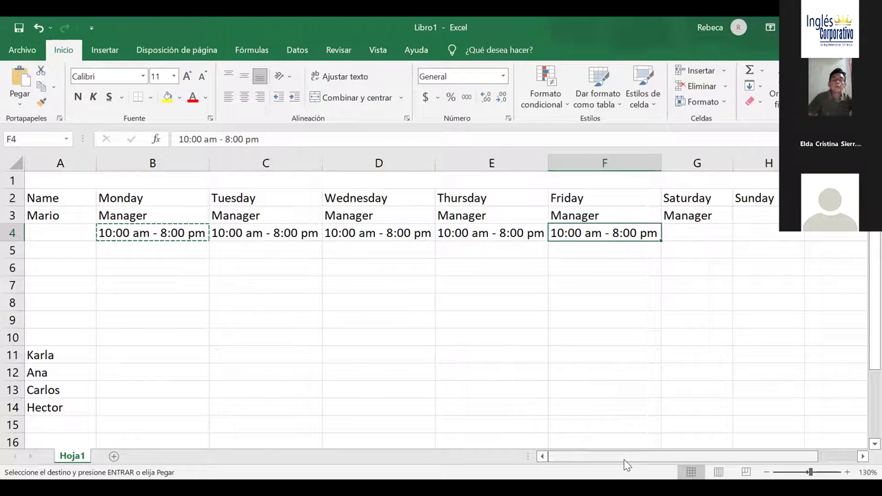
# Replace the Saturday role in G3 with "Day off" and enter "Day off" for Sunday in H3
pyautogui.moveTo(622, 460); pyautogui.dragTo(657, 461)
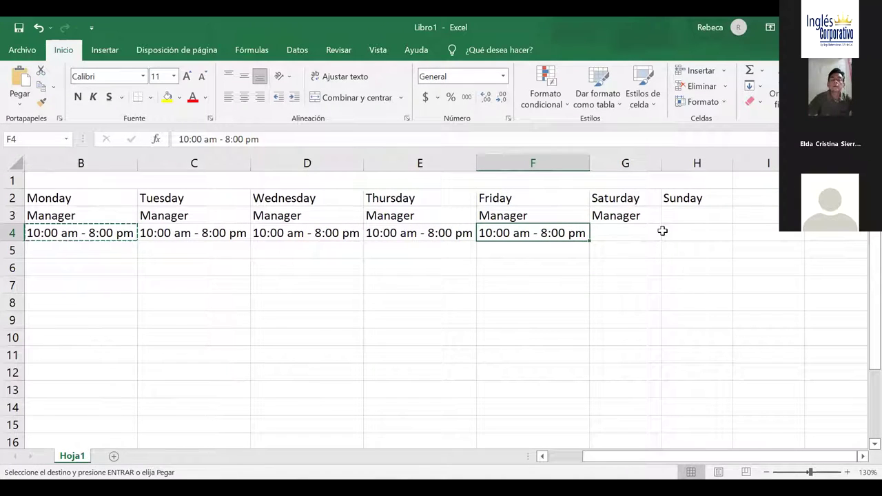
pyautogui.click(640, 218)
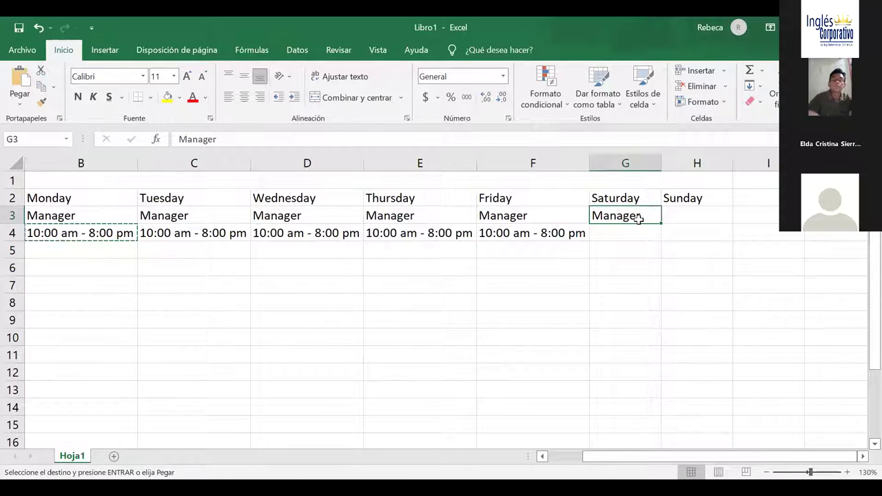
pyautogui.press('Delete')
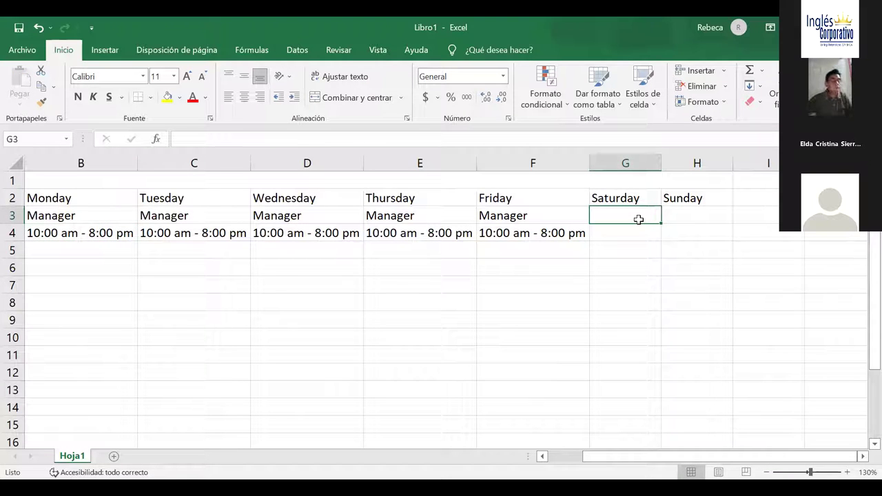
pyautogui.write('Day')
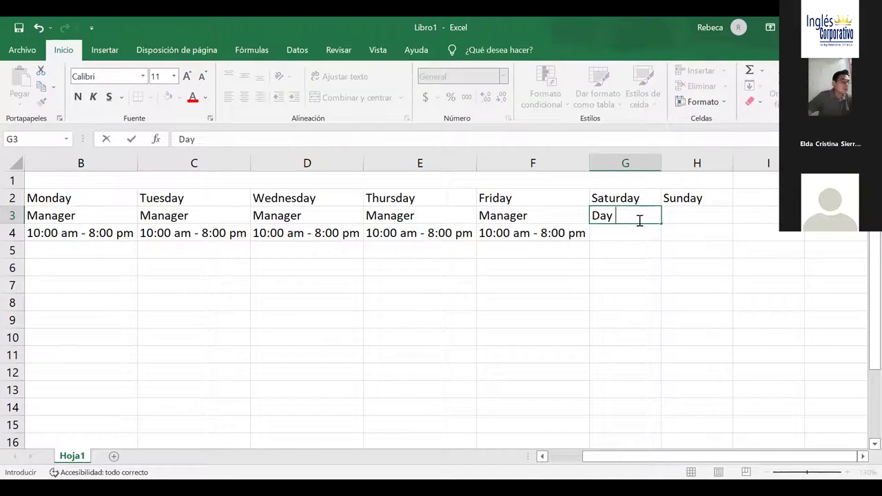
pyautogui.write(' off')
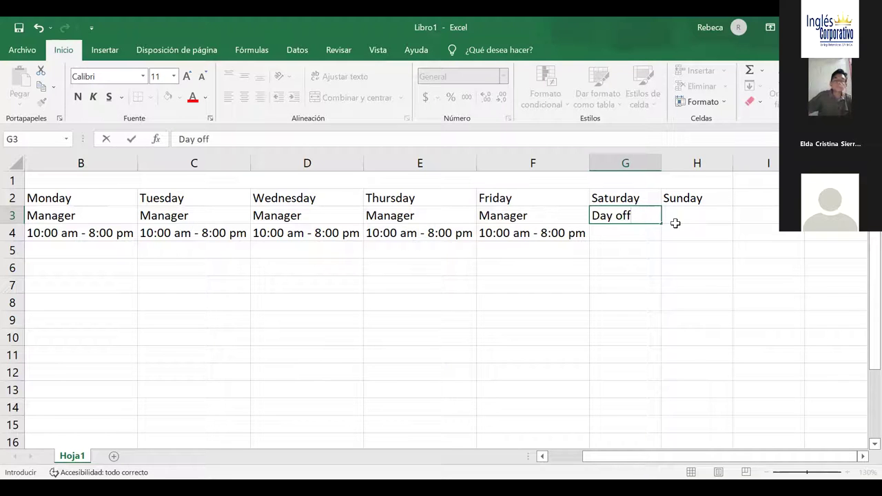
pyautogui.click(686, 222)
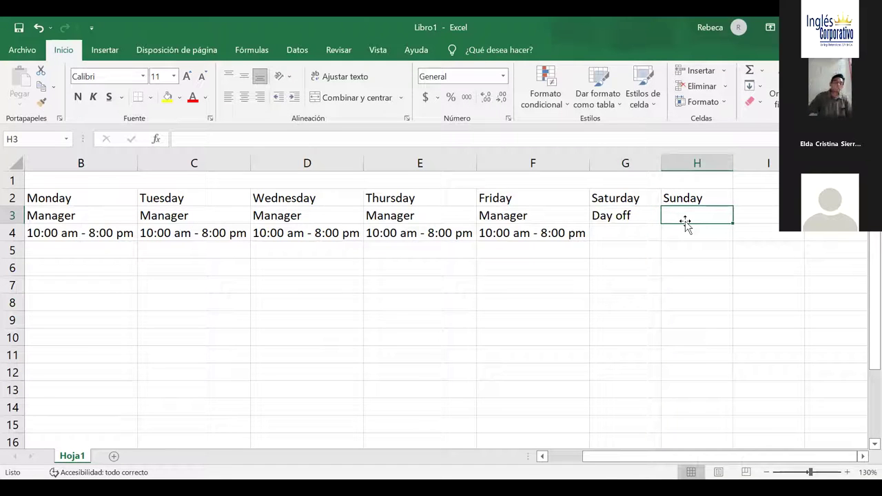
pyautogui.write('Da')
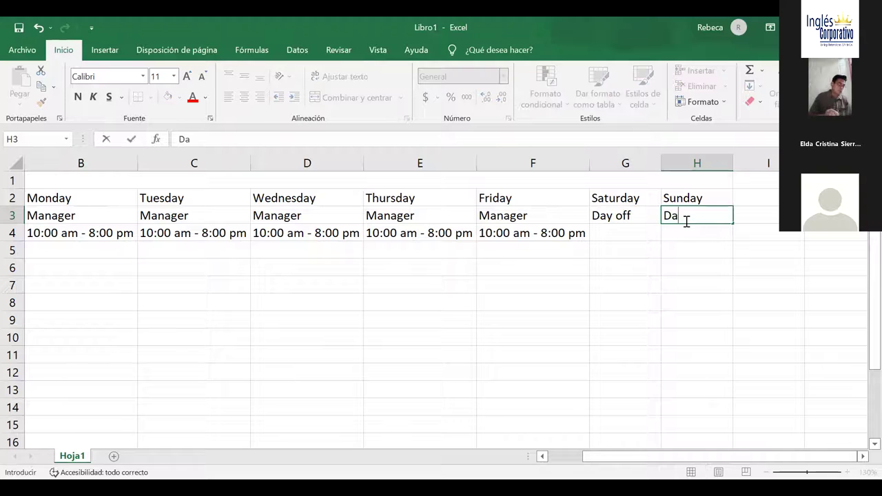
pyautogui.write('y off')
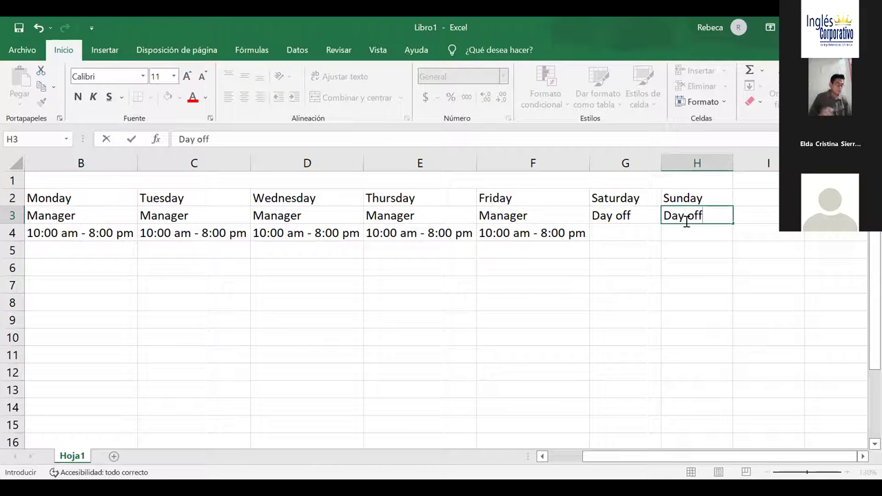
pyautogui.click(622, 261)
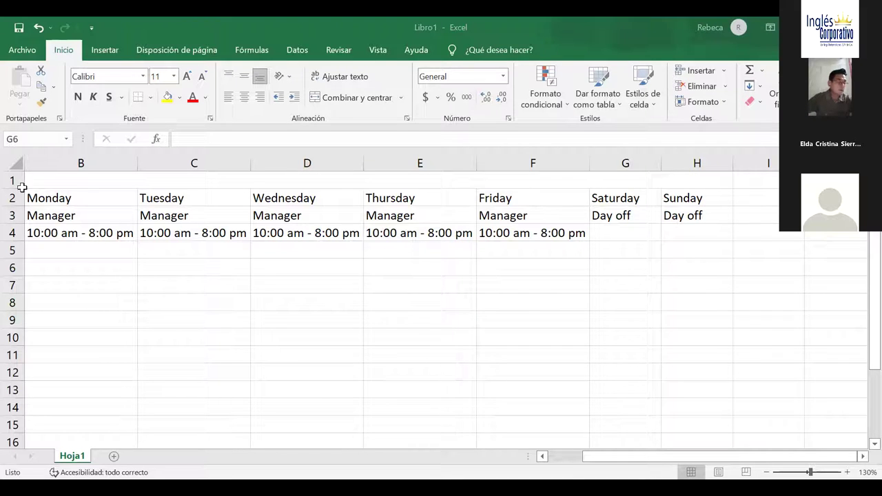
# Enter "1 hour break" in B5, under the manager's Monday hours
pyautogui.click(73, 245)
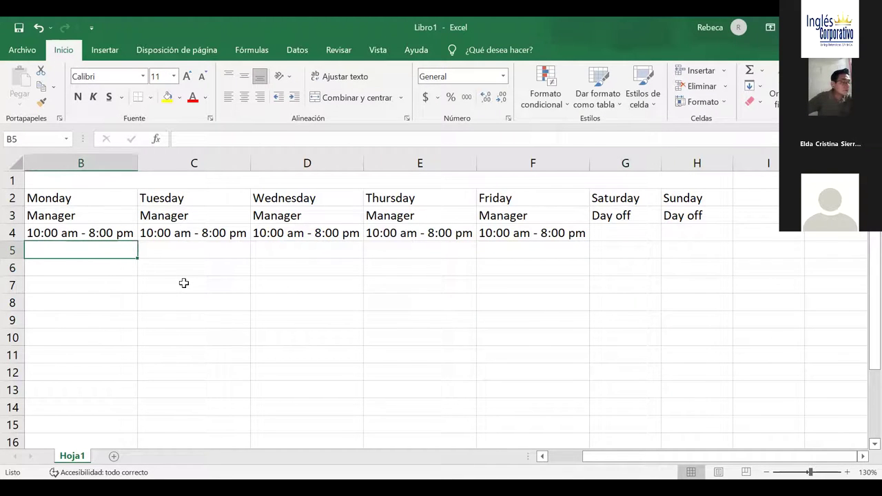
pyautogui.write('1 hou')
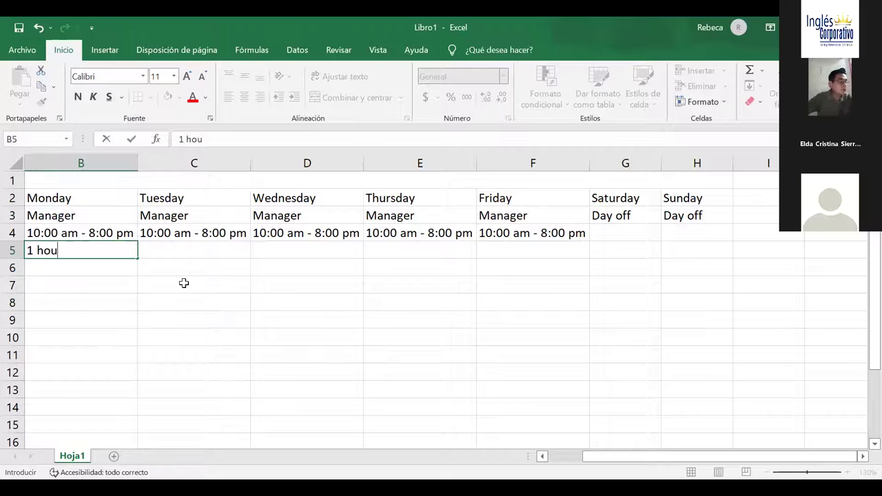
pyautogui.write('r break')
pyautogui.press('Return')
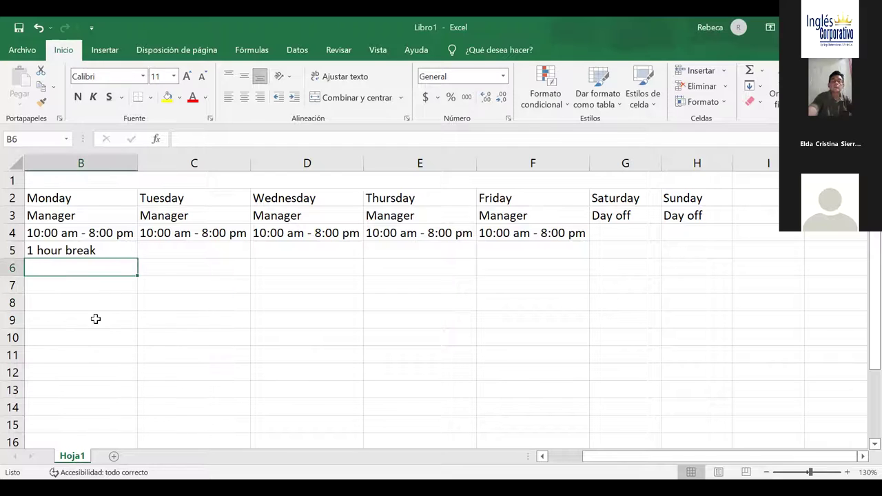
# Copy the Monday break from B5 into the Tuesday to Friday cells, C5 through F5
pyautogui.click(118, 253)
pyautogui.hotkey('ctrl', 'c')
pyautogui.click(174, 251)
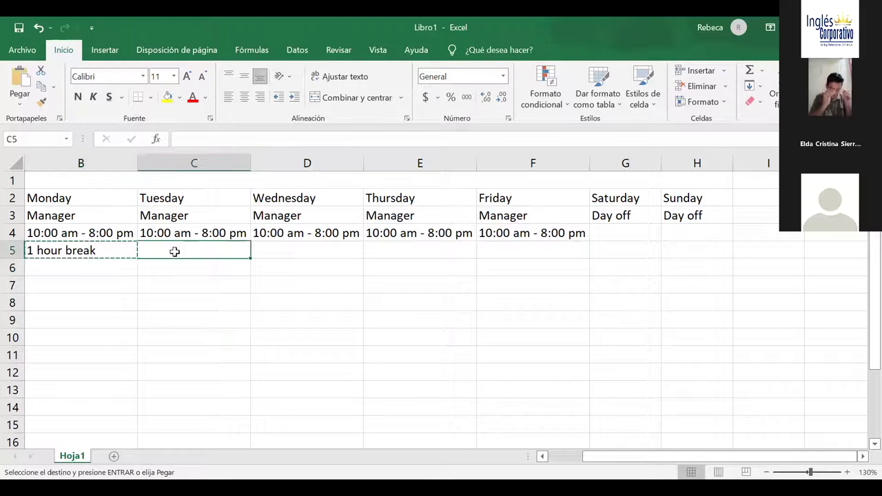
pyautogui.hotkey('ctrl', 'v')
pyautogui.click(286, 248)
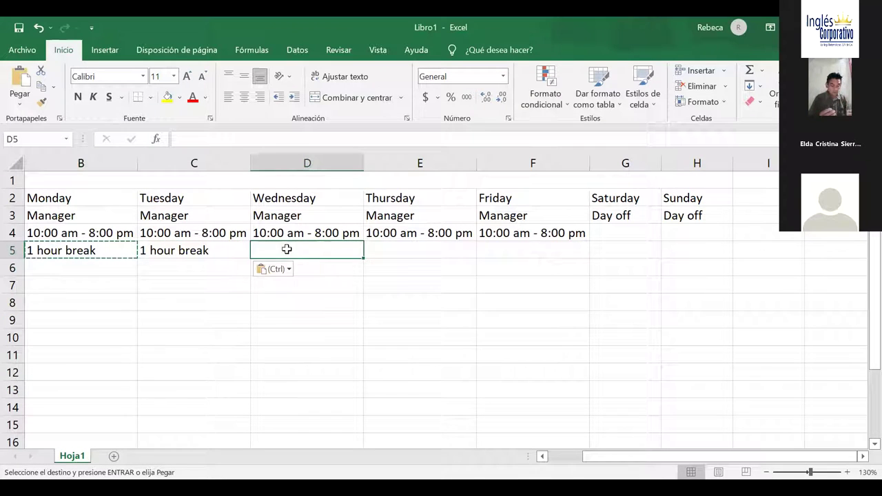
pyautogui.hotkey('ctrl', 'v')
pyautogui.click(385, 251)
pyautogui.hotkey('ctrl', 'v')
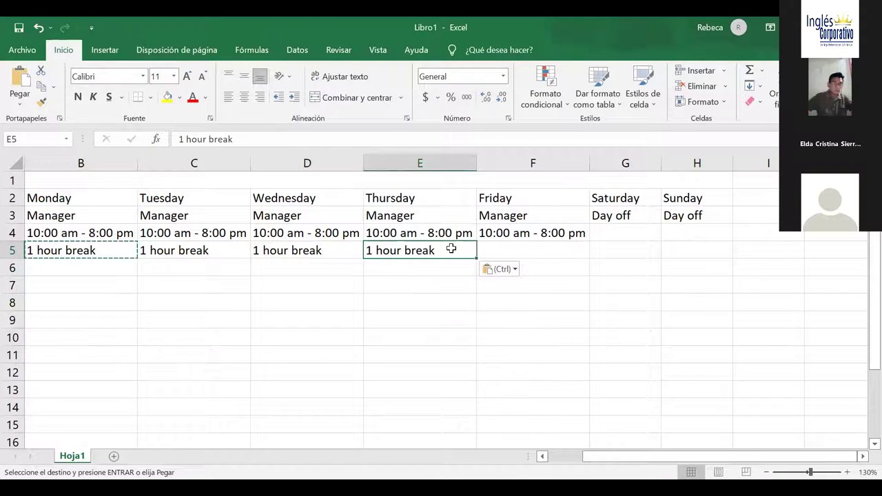
pyautogui.click(516, 249)
pyautogui.hotkey('ctrl', 'v')
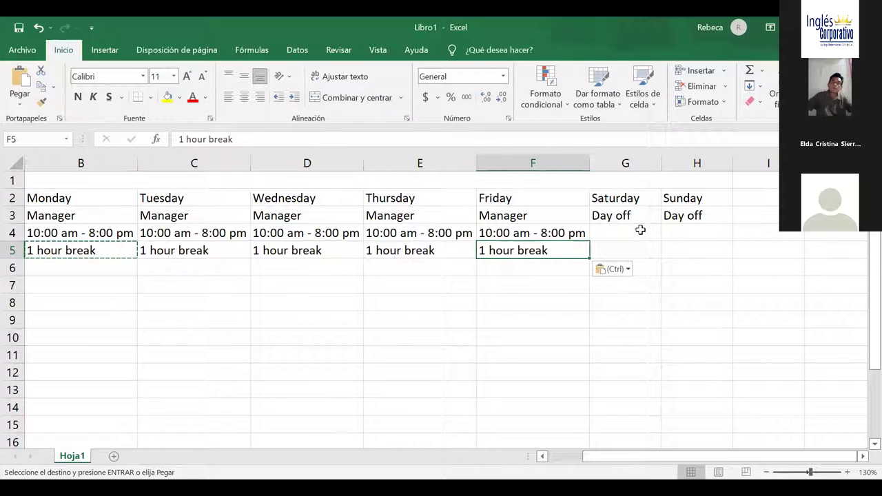
# Merge and center G3:G5 and H3:H5 separately, aligning both "Day off" entries vertically to the middle
pyautogui.moveTo(623, 219); pyautogui.dragTo(639, 253)
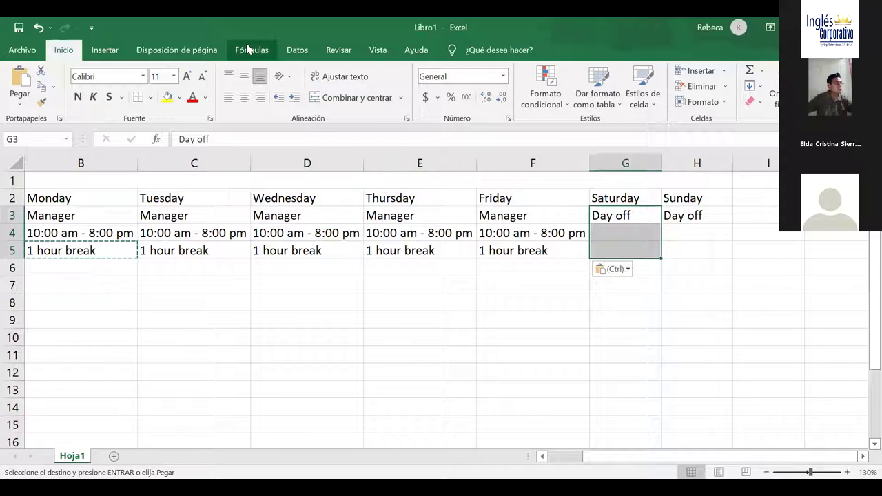
pyautogui.click(317, 97)
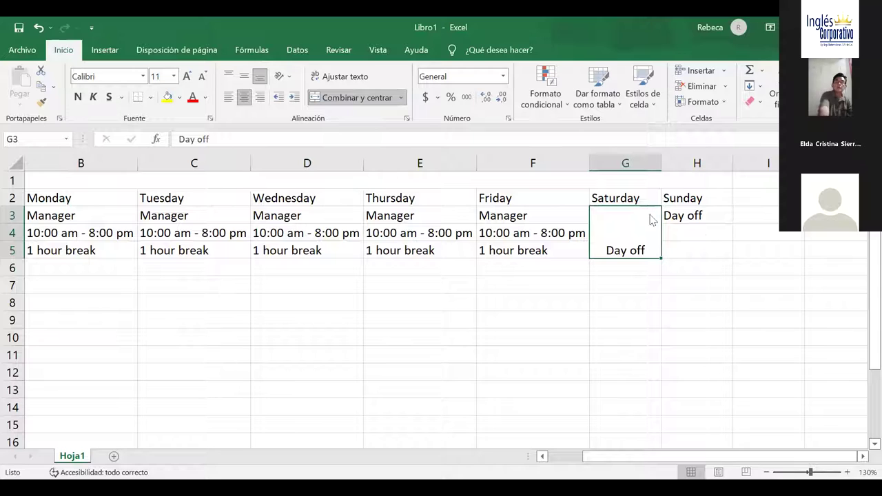
pyautogui.click(245, 77)
pyautogui.moveTo(693, 215); pyautogui.dragTo(690, 249)
pyautogui.click(315, 101)
pyautogui.click(247, 80)
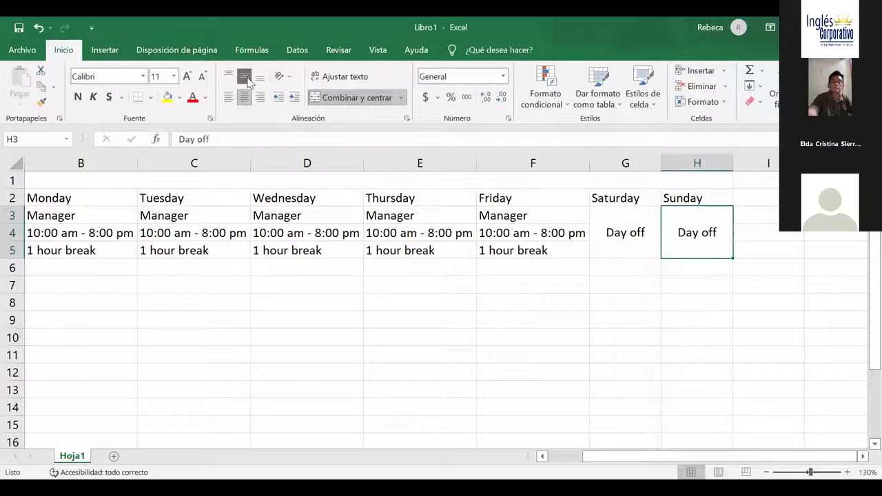
# Merge and center A3:A5 and align the manager's name vertically to the middle
pyautogui.moveTo(606, 460); pyautogui.dragTo(468, 456)
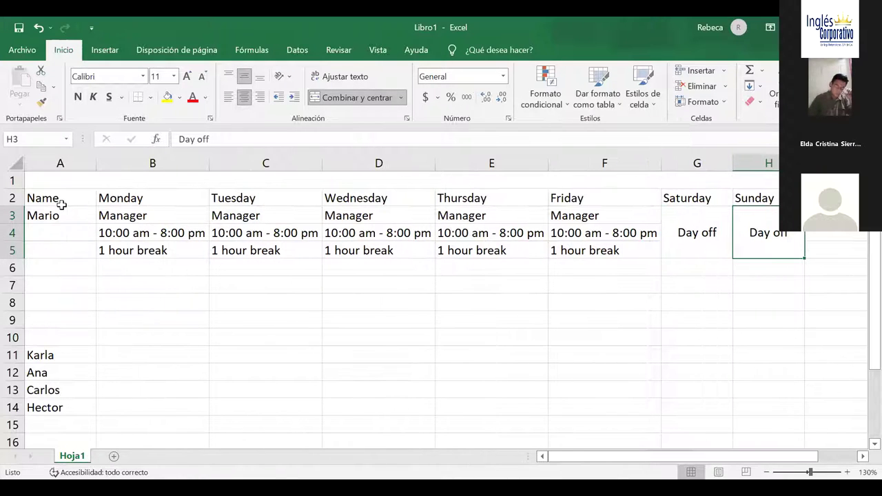
pyautogui.moveTo(64, 215); pyautogui.dragTo(64, 251)
pyautogui.click(64, 252)
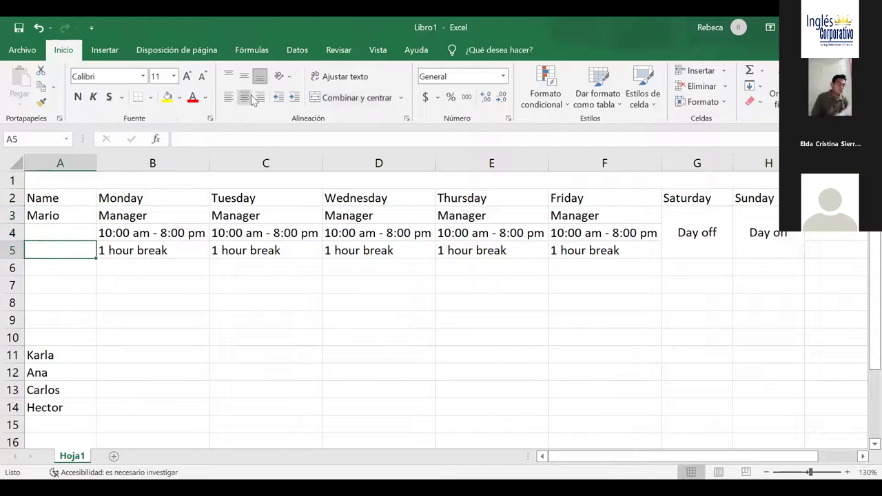
pyautogui.moveTo(34, 216); pyautogui.dragTo(40, 245)
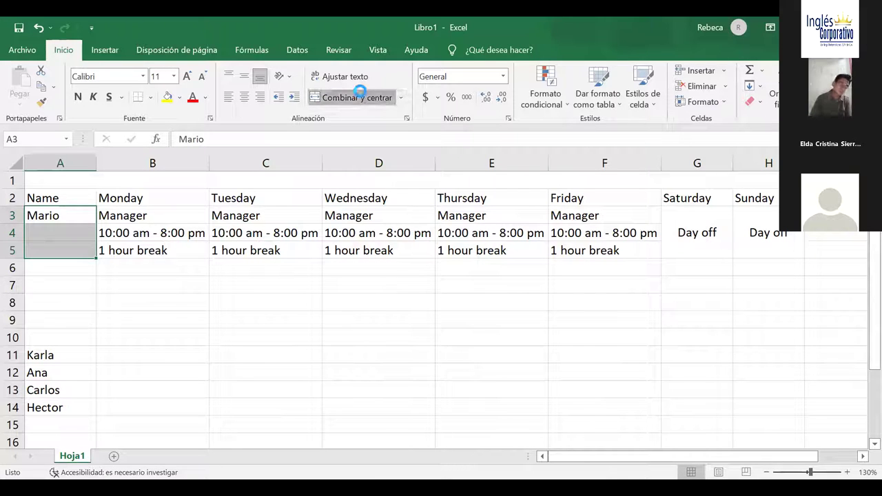
pyautogui.click(363, 97)
pyautogui.click(245, 76)
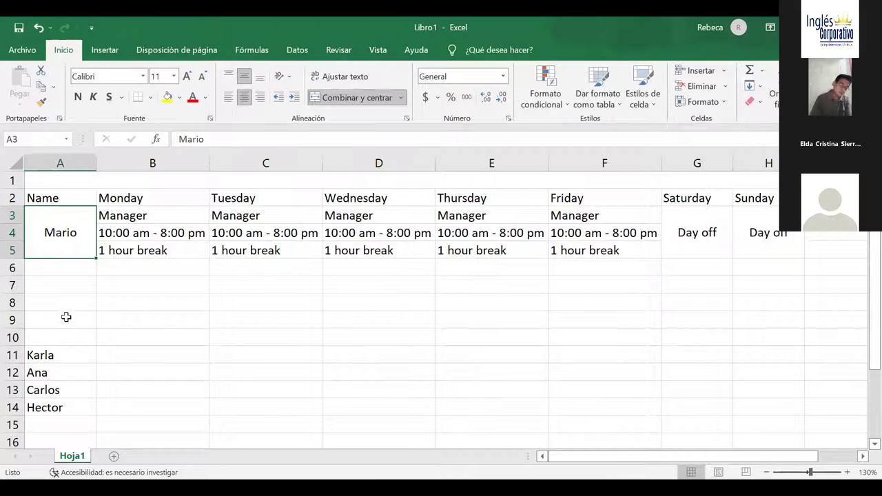
# Copy the employee's name from A11 into A6, and merge A6:A8 with the name centered horizontally and vertically
pyautogui.click(54, 357)
pyautogui.hotkey('ctrl', 'c')
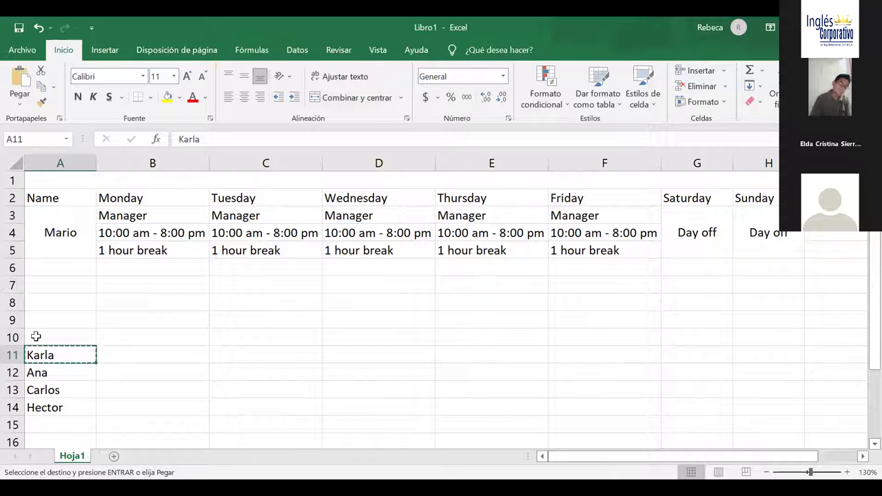
pyautogui.click(47, 272)
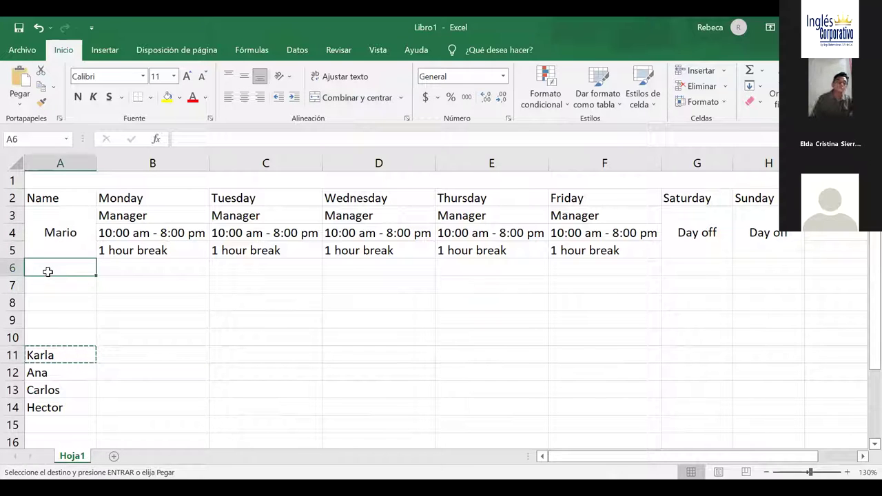
pyautogui.hotkey('ctrl', 'v')
pyautogui.moveTo(58, 269); pyautogui.dragTo(63, 301)
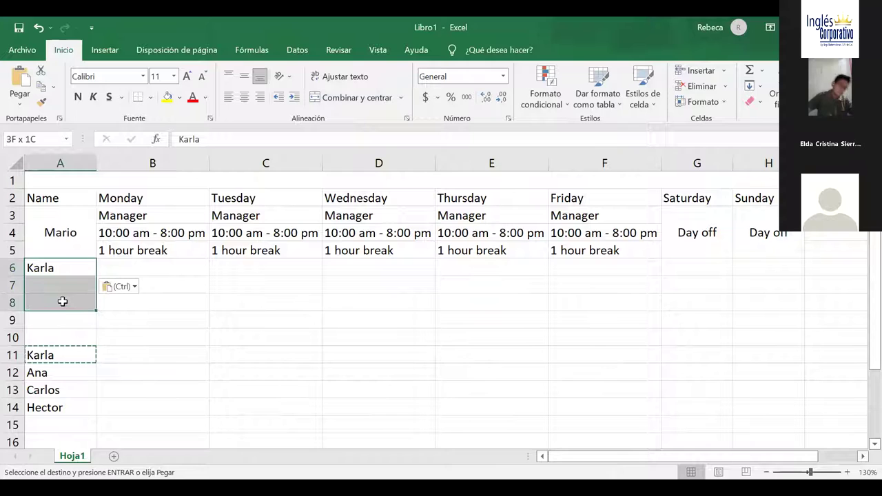
pyautogui.click(359, 98)
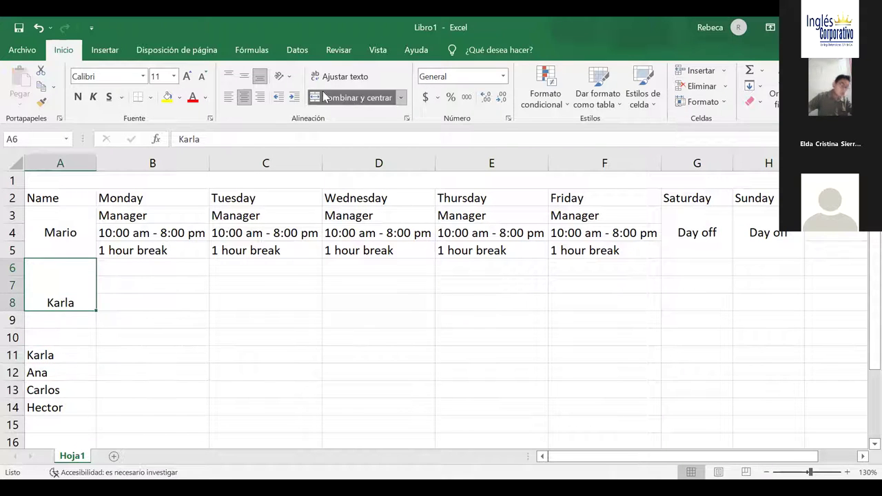
pyautogui.click(245, 76)
# Enter the role "Sales" in B6 as the second employee's Monday position
pyautogui.click(168, 269)
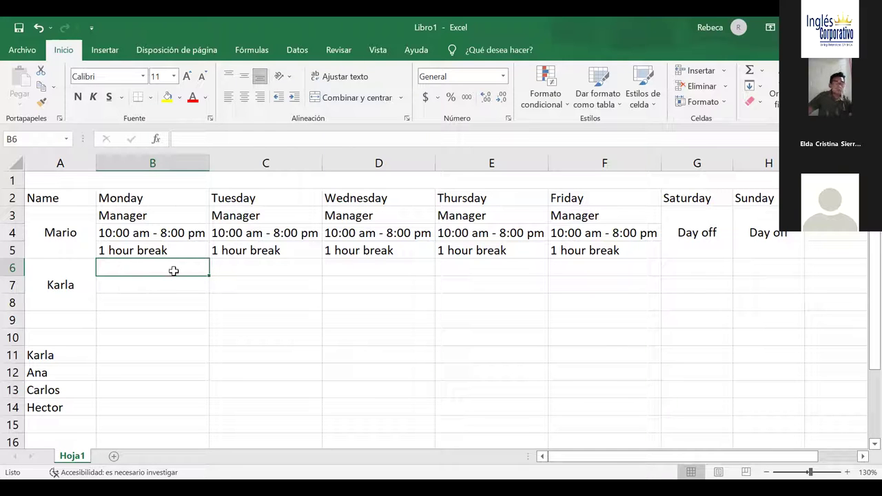
pyautogui.write('S')
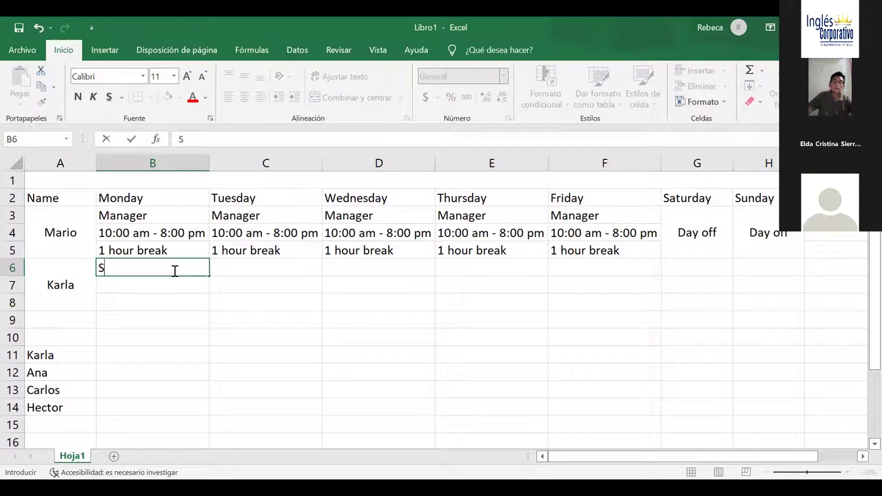
pyautogui.write('ales')
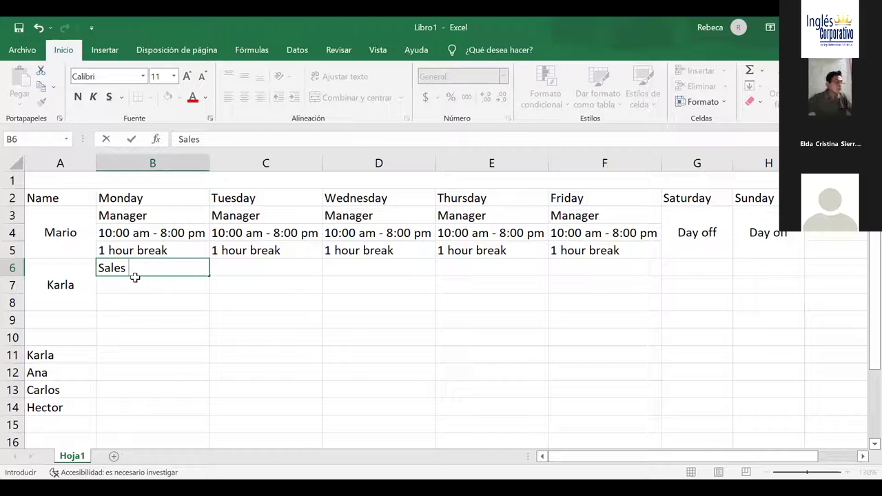
pyautogui.write('w')
pyautogui.press('BackSpace')
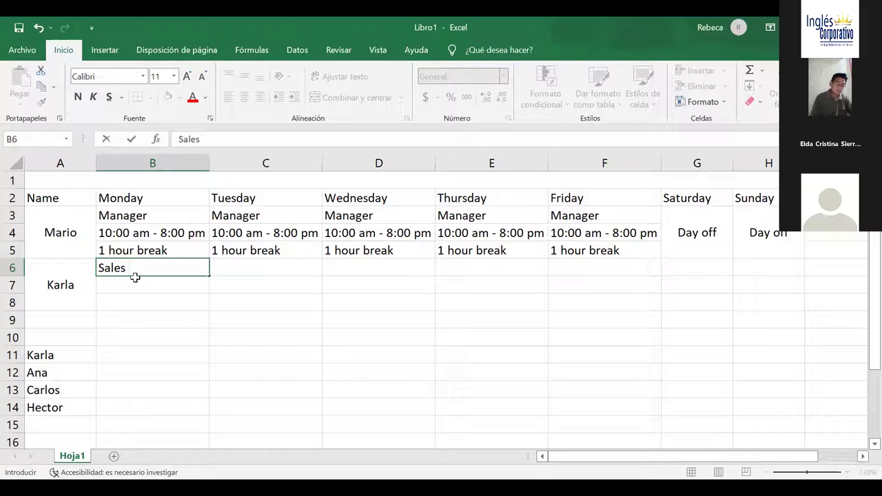
pyautogui.click(149, 288)
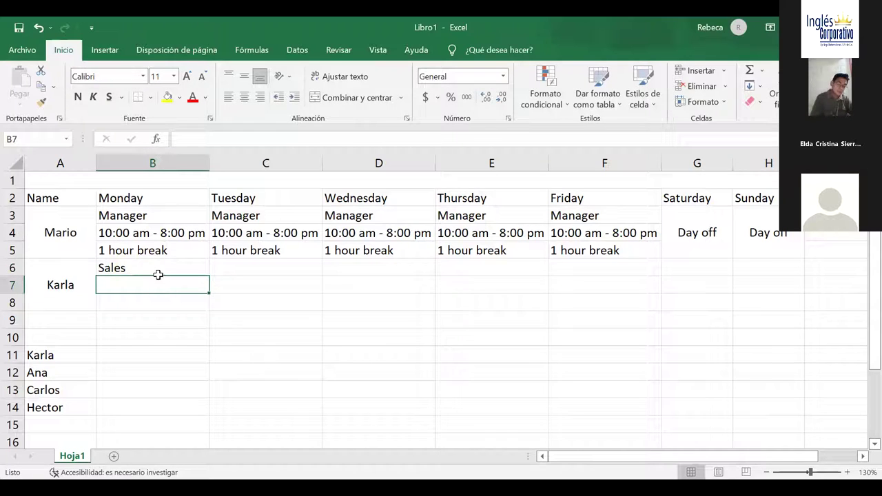
# Enter a 7:00 am start time in B7 for the second employee's Monday shift
pyautogui.click(157, 272)
pyautogui.click(163, 290)
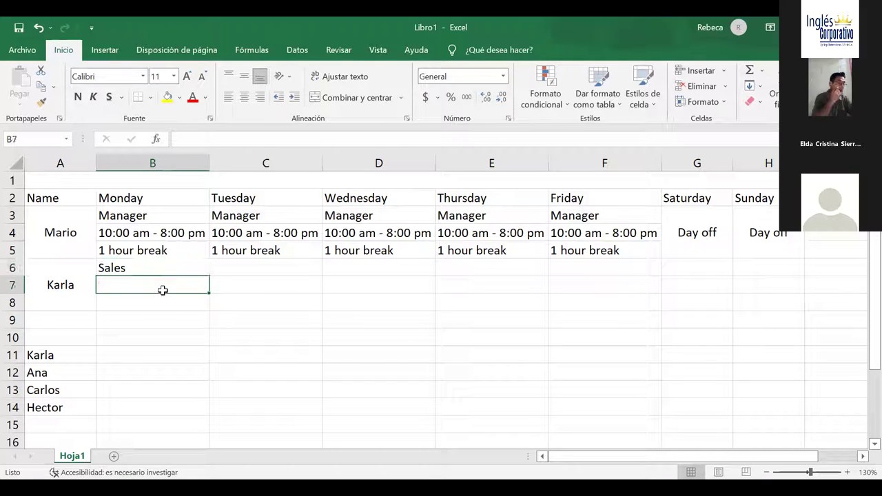
pyautogui.click(178, 234)
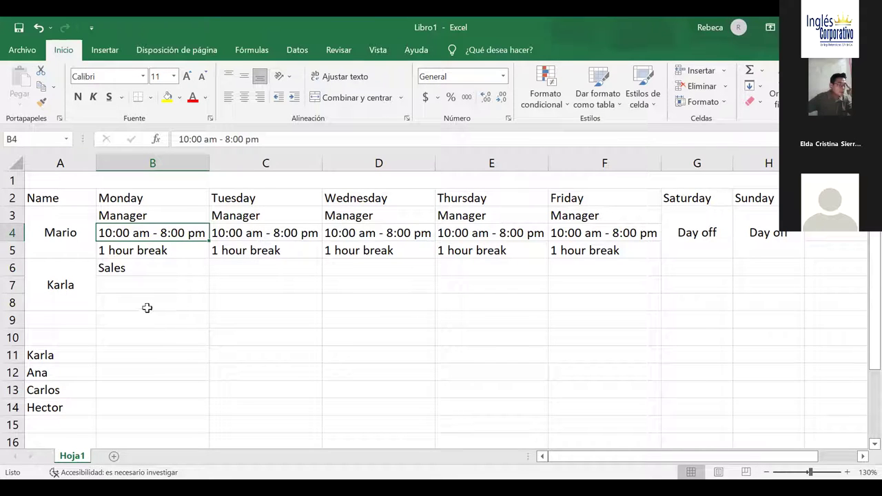
pyautogui.click(120, 284)
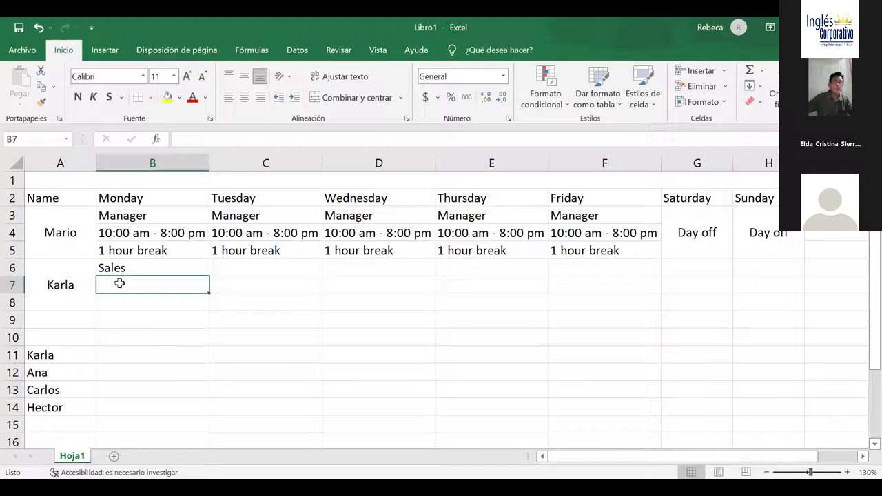
pyautogui.write('7')
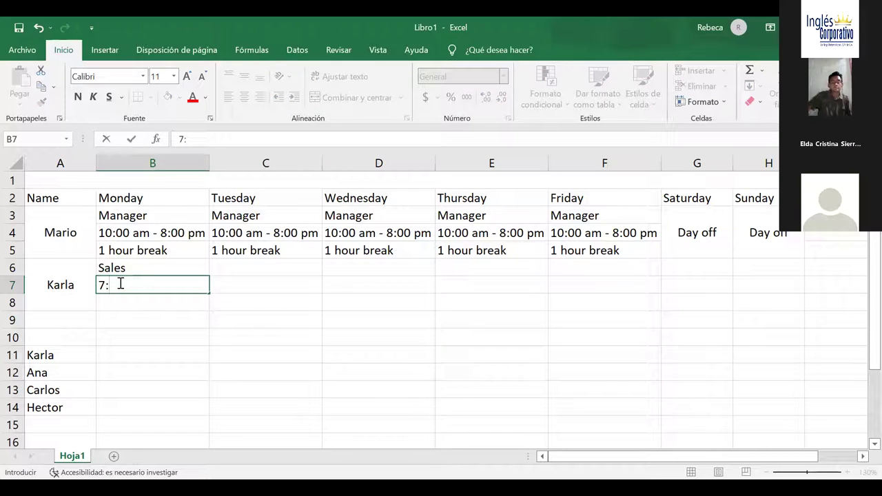
pyautogui.write(':00 am -')
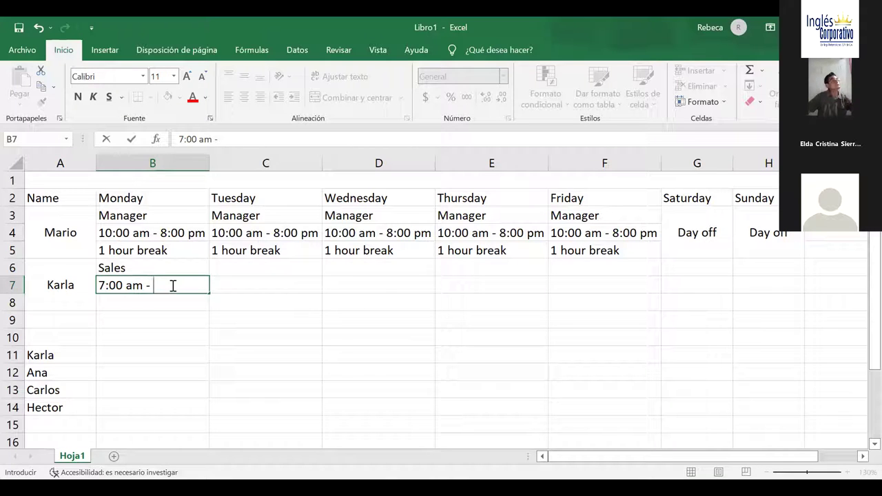
pyautogui.write('3')
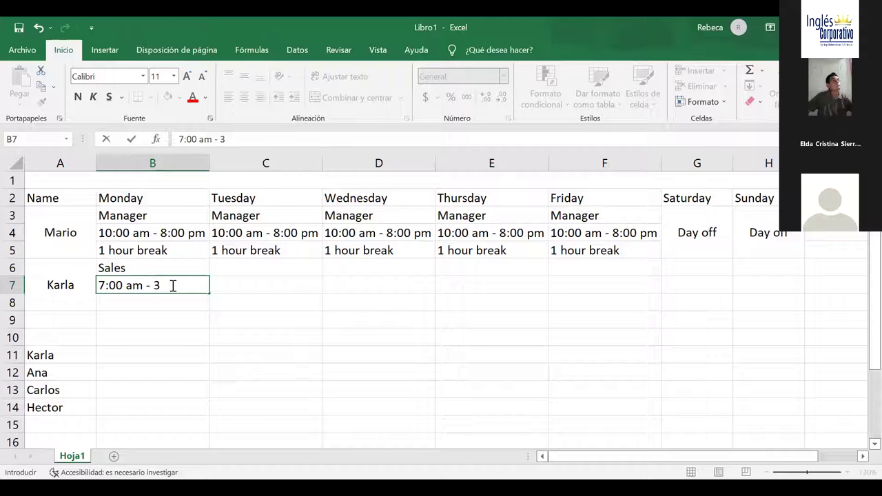
pyautogui.press('BackSpace')
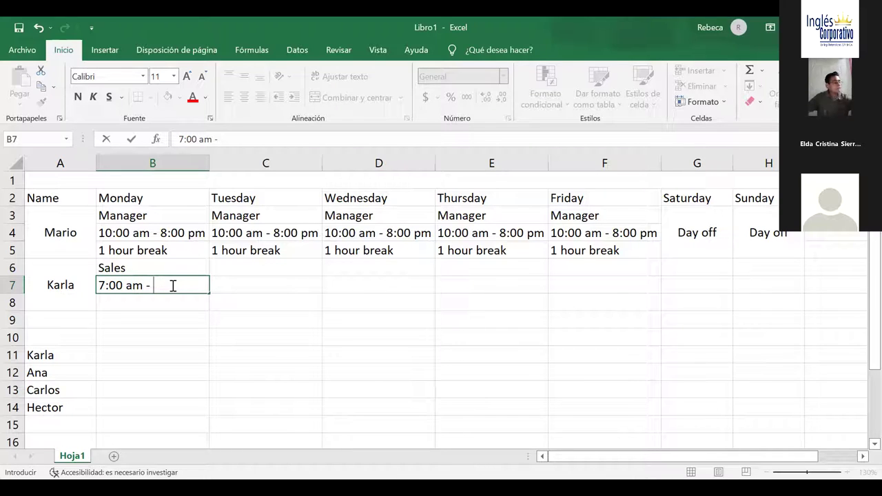
pyautogui.write('2')
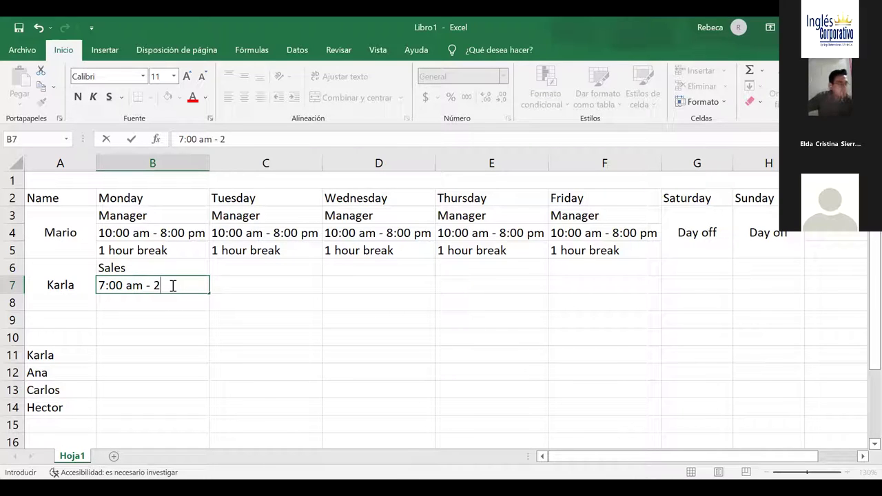
pyautogui.press('BackSpace')
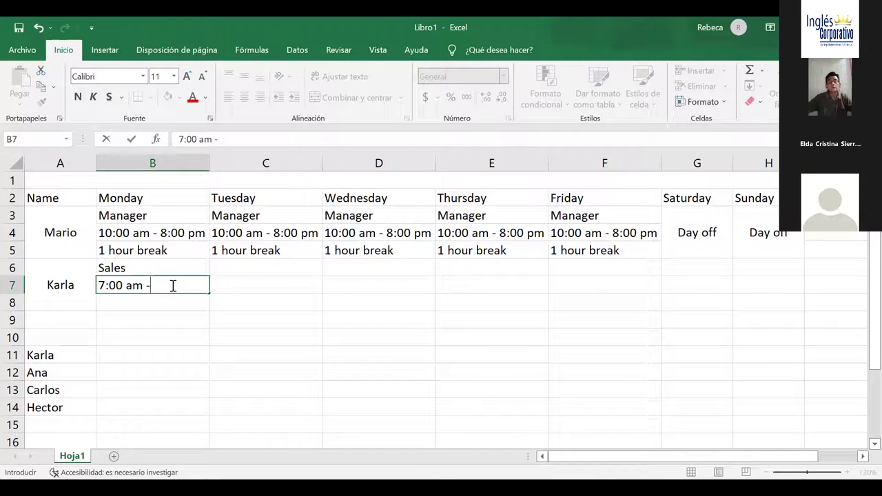
pyautogui.click(688, 274)
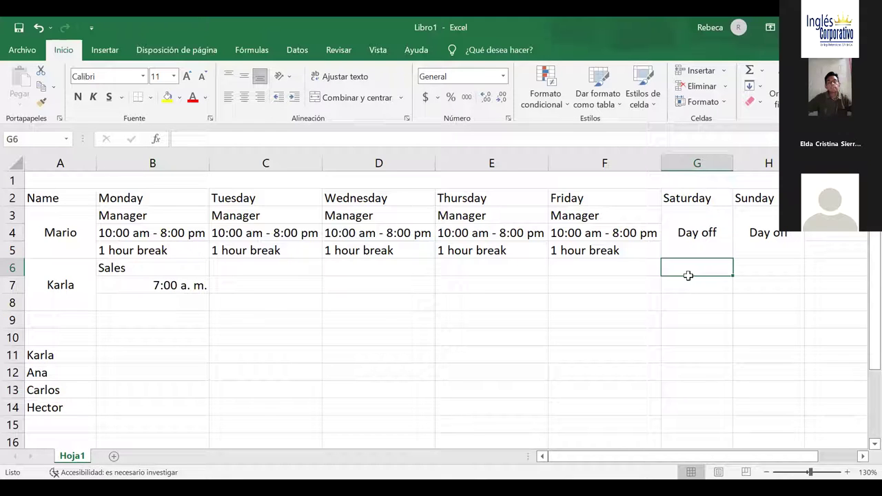
pyautogui.click(687, 298)
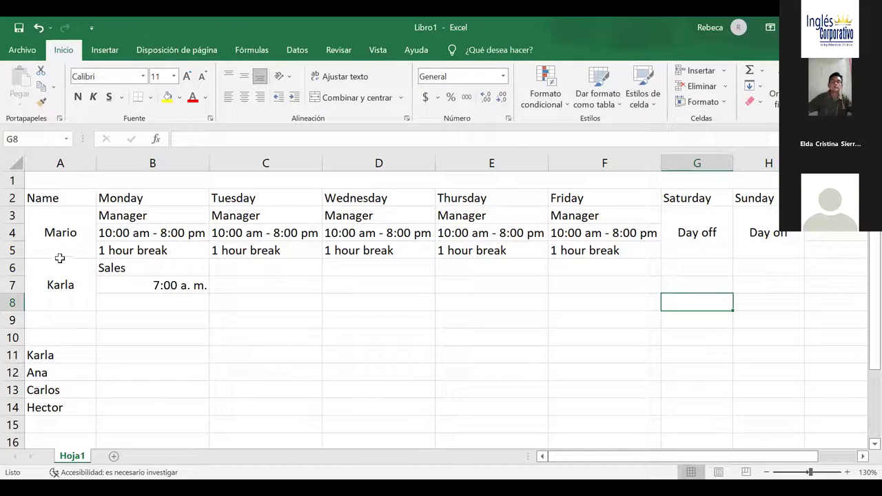
pyautogui.click(135, 296)
# Edit the Monday shift in B7 to read "07:00 am - 3:00 pm"
pyautogui.click(147, 284)
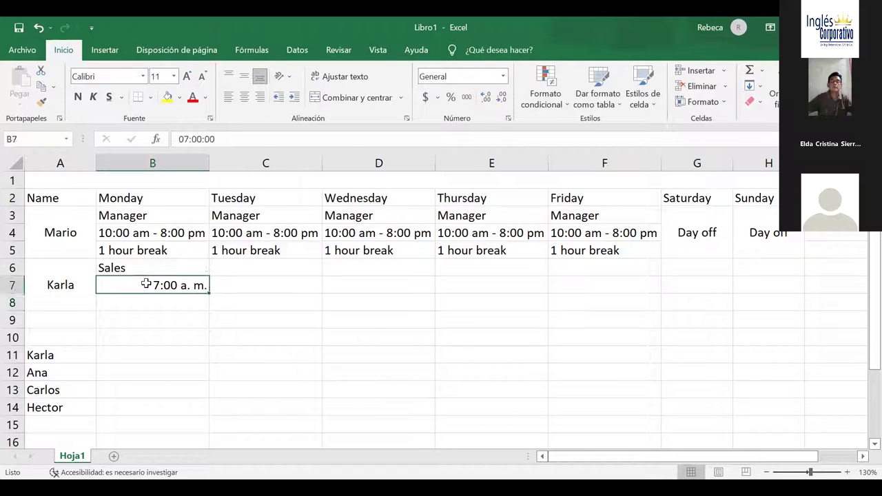
pyautogui.click(222, 140)
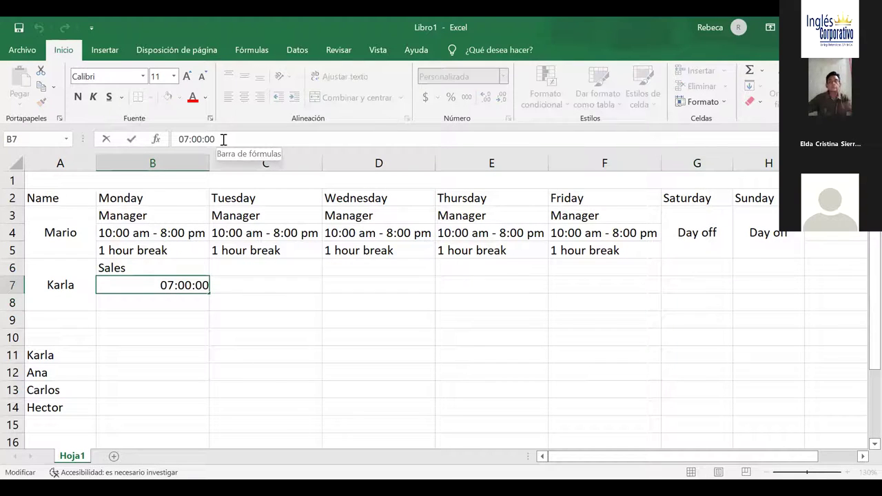
pyautogui.press('BackSpace')
pyautogui.press('BackSpace')
pyautogui.press('BackSpace')
pyautogui.press('BackSpace')
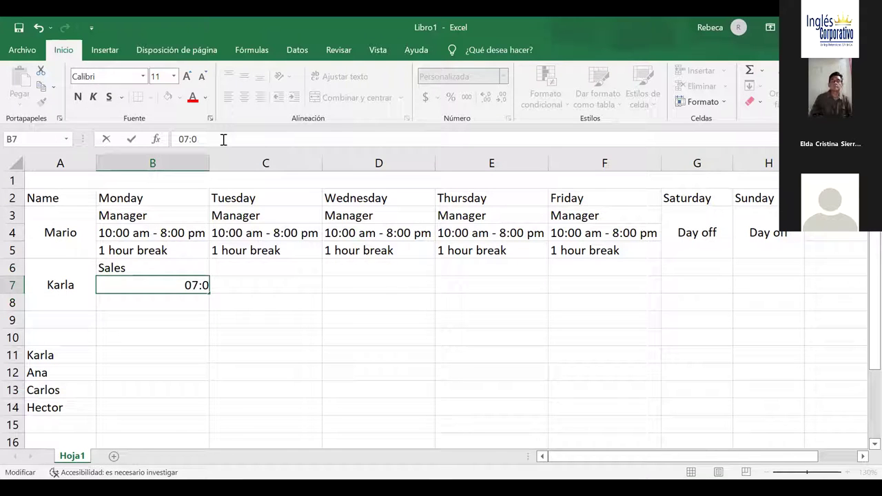
pyautogui.write('0')
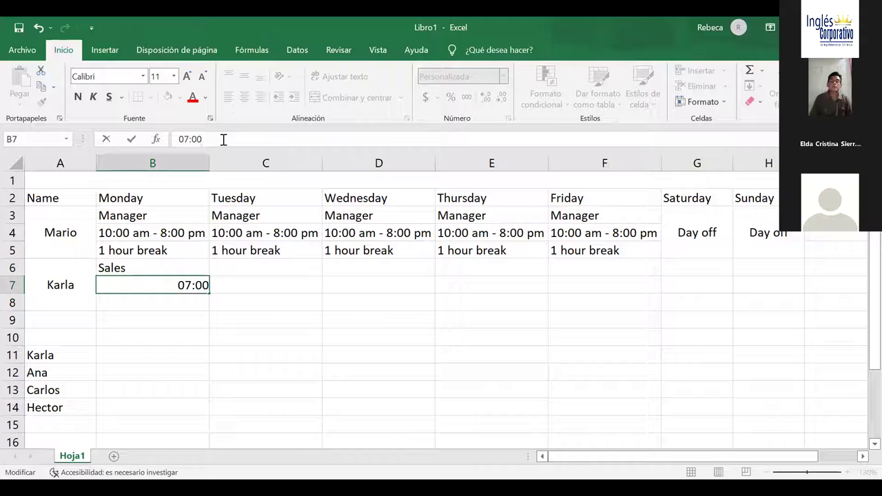
pyautogui.write(' am -')
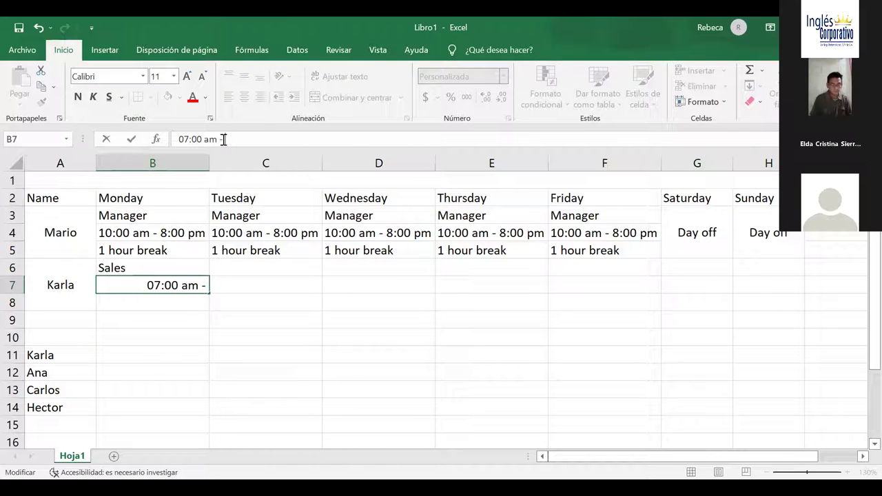
pyautogui.write(' 3.')
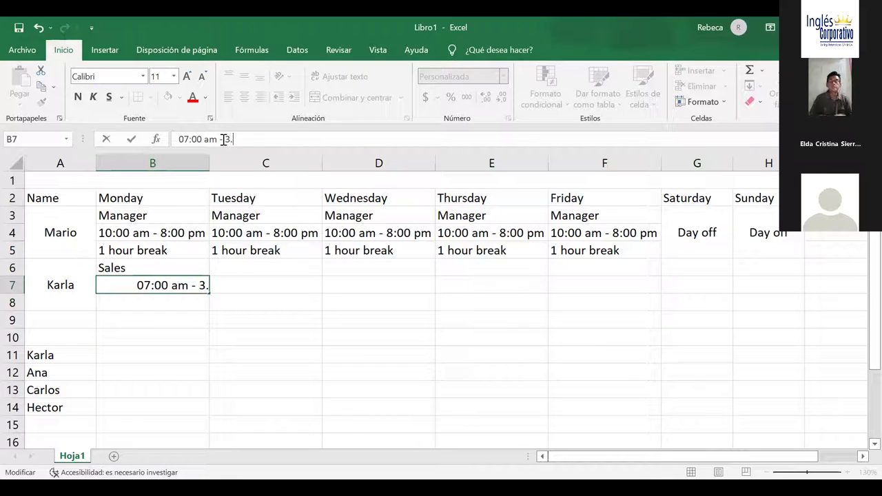
pyautogui.write(':00 ')
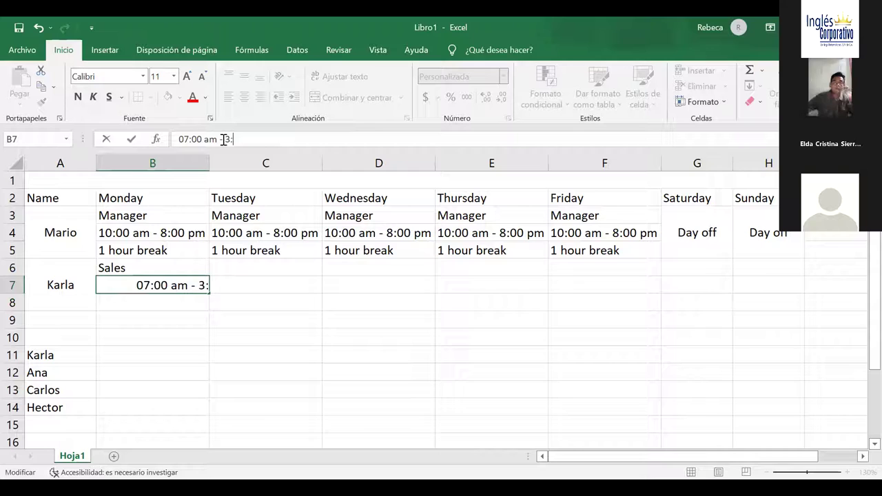
pyautogui.write('pm')
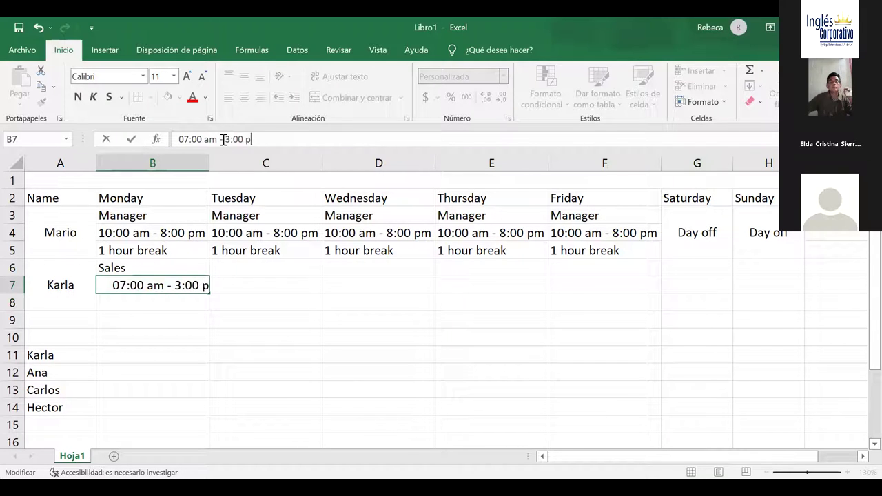
pyautogui.press('Return')
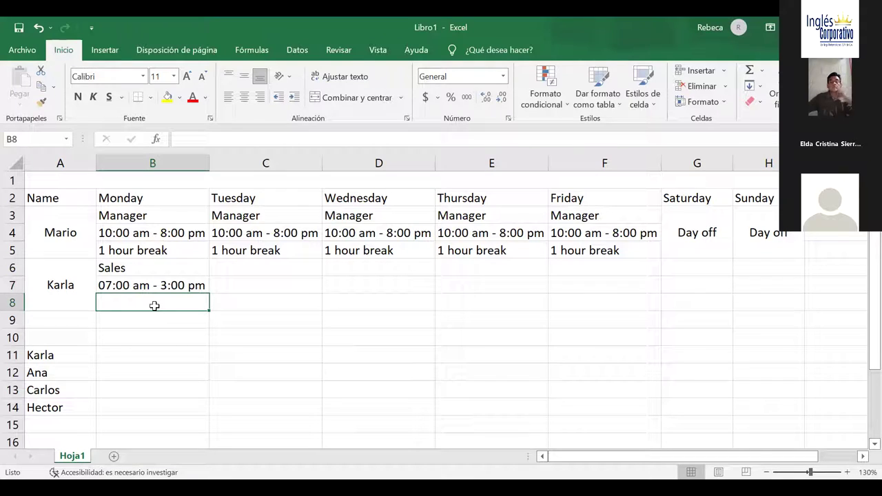
# Copy the "1 hour break" entry from B5 into B8
pyautogui.click(150, 253)
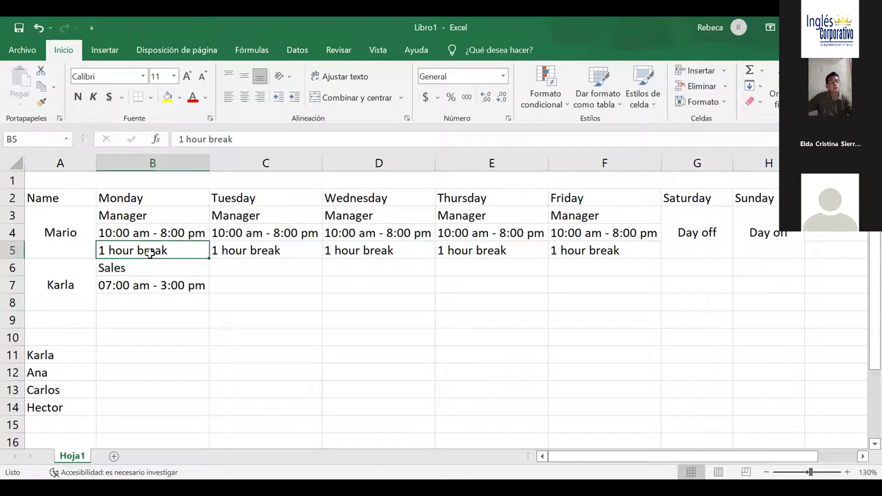
pyautogui.click(188, 304)
pyautogui.click(173, 253)
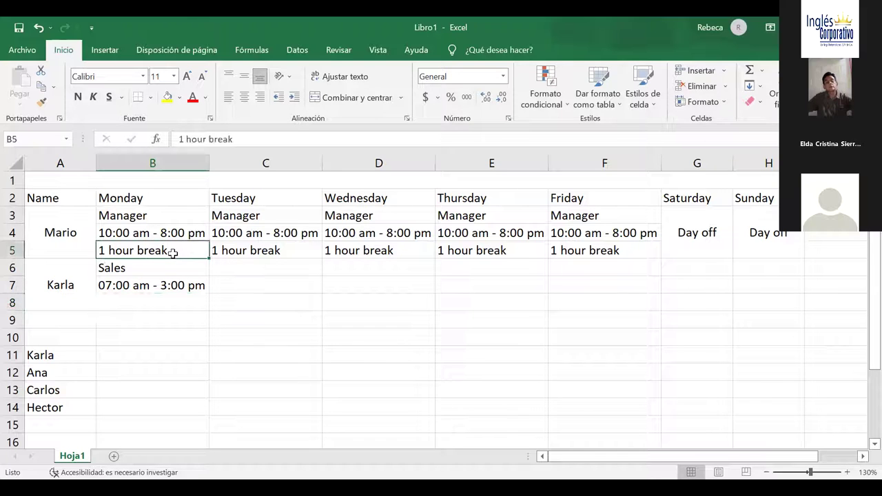
pyautogui.hotkey('ctrl', 'c')
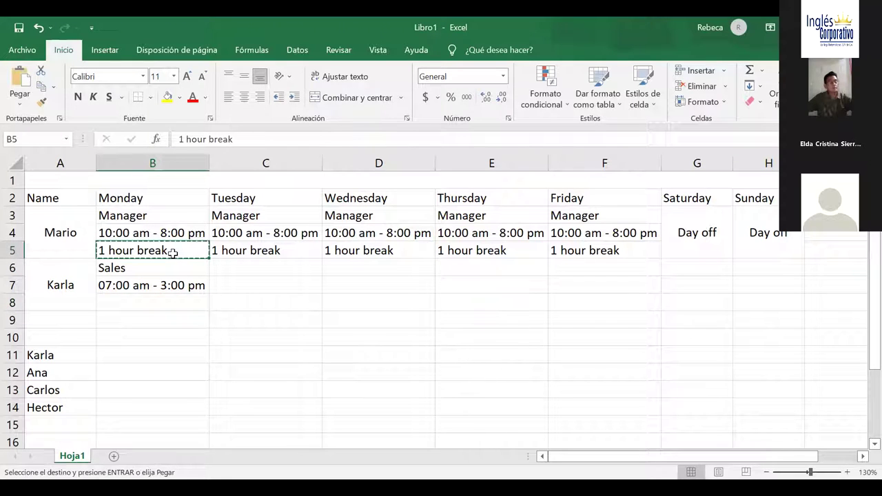
pyautogui.click(176, 303)
pyautogui.hotkey('ctrl', 'v')
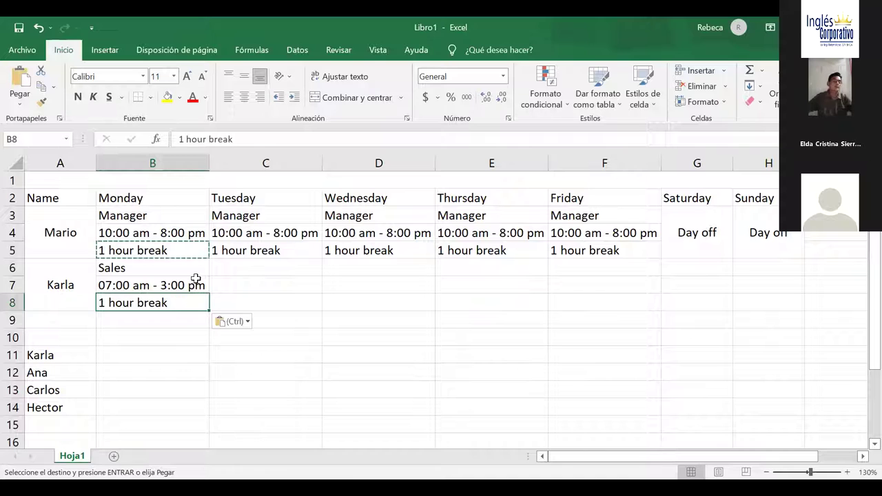
# Copy the Monday role, hours and break in B6:B8 into the Tuesday, Wednesday and Thursday columns, starting at C6, D6 and E6
pyautogui.click(181, 283)
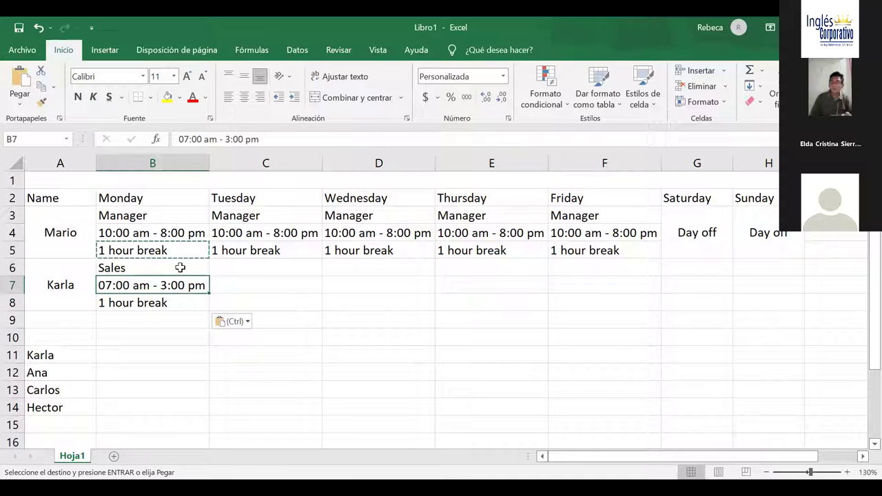
pyautogui.click(180, 267)
pyautogui.moveTo(180, 267); pyautogui.dragTo(181, 303)
pyautogui.hotkey('ctrl', 'c')
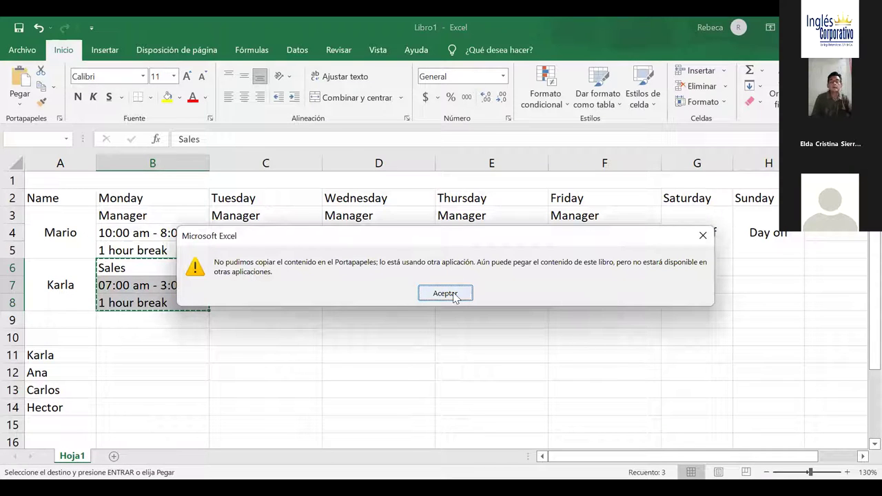
pyautogui.click(455, 295)
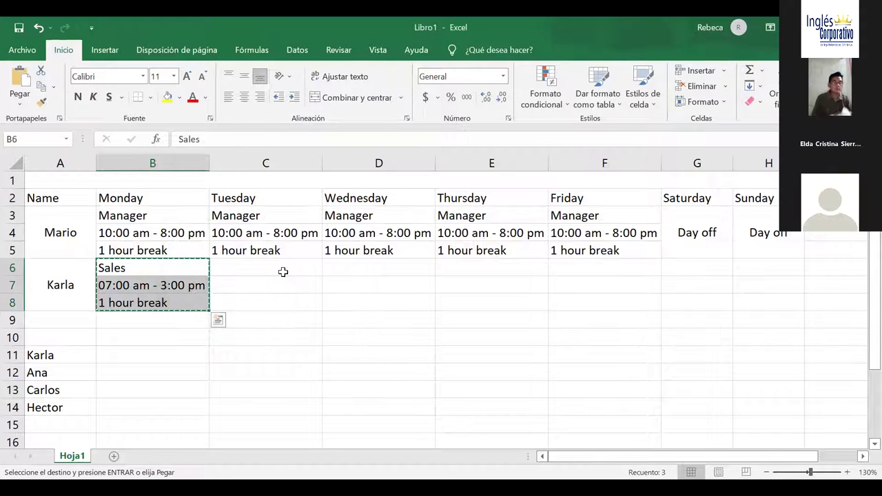
pyautogui.click(282, 272)
pyautogui.hotkey('ctrl', 'v')
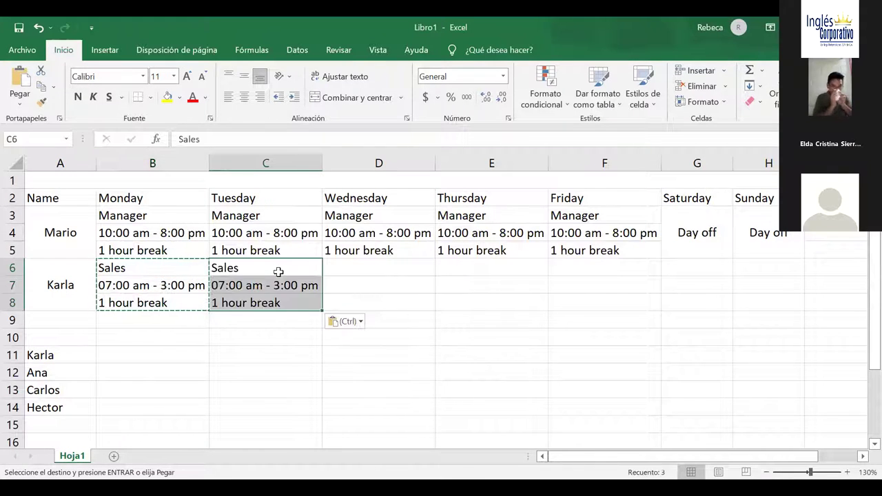
pyautogui.click(345, 266)
pyautogui.hotkey('ctrl', 'v')
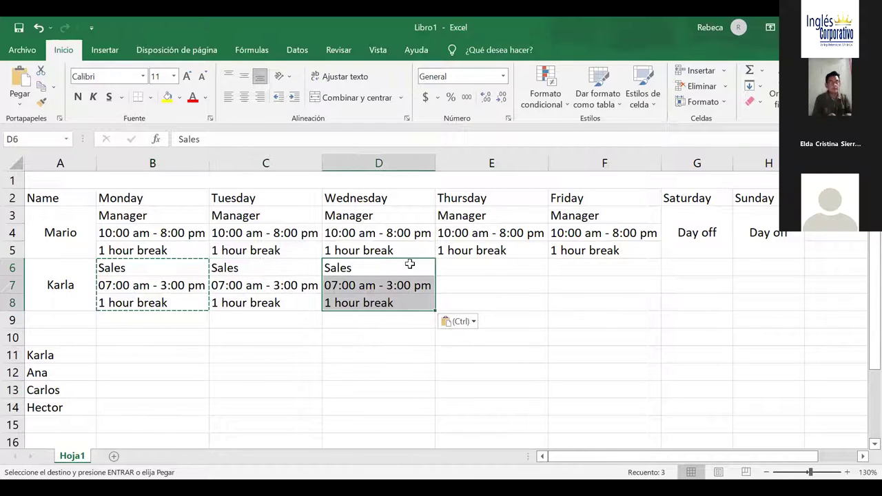
pyautogui.click(471, 272)
pyautogui.hotkey('ctrl', 'v')
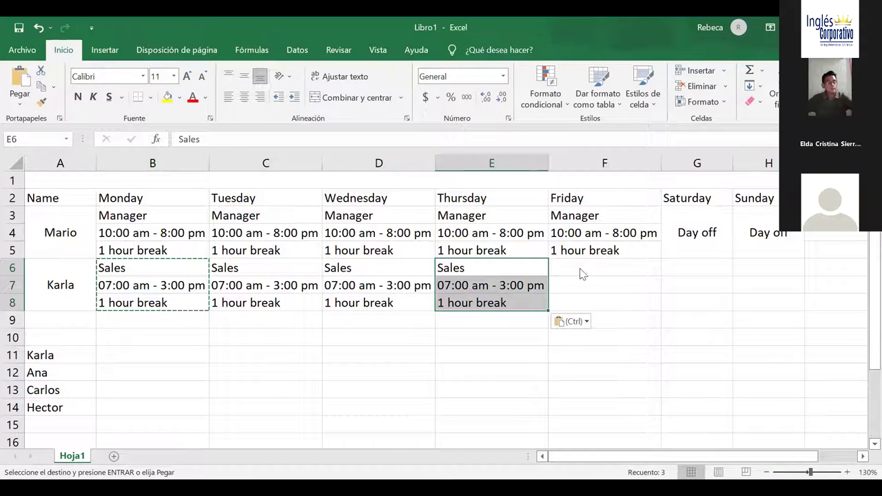
# Paste the copied Sales role, hours and break into the second employee's Friday column, starting at F6
pyautogui.press('ctrl')
pyautogui.click(609, 267)
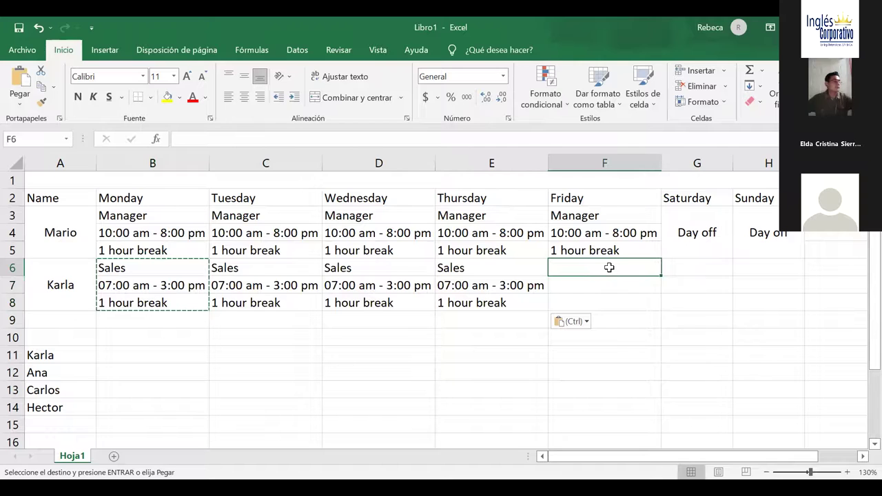
pyautogui.hotkey('ctrl', 'v')
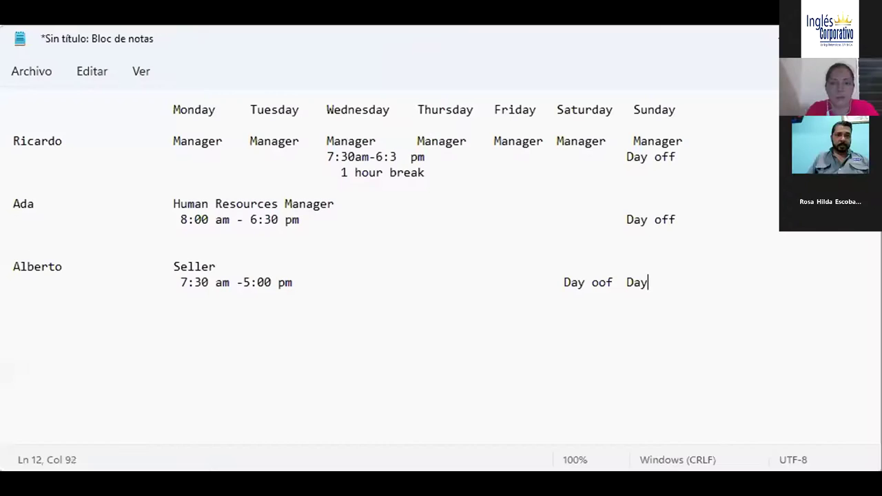
# In Notepad, complete the Seller's Sunday "Day off" and add "1 hour break" beneath the Human Resources Manager's hours
pyautogui.write('off')
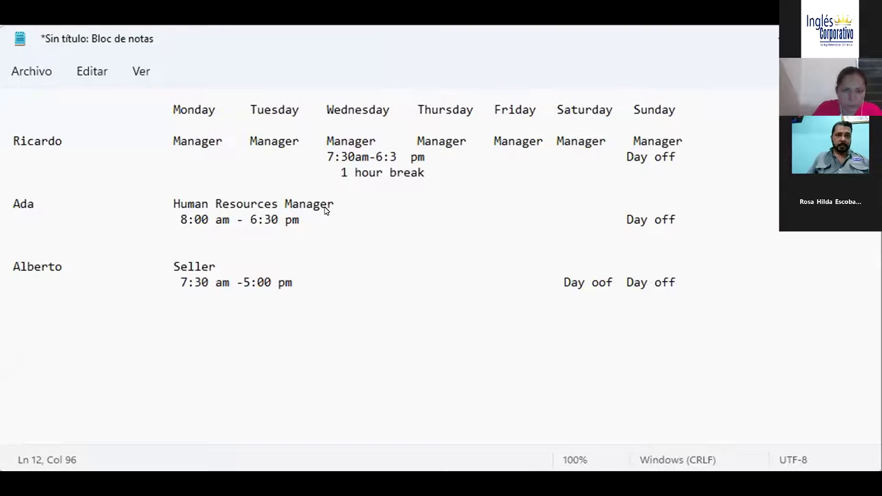
pyautogui.click(686, 215)
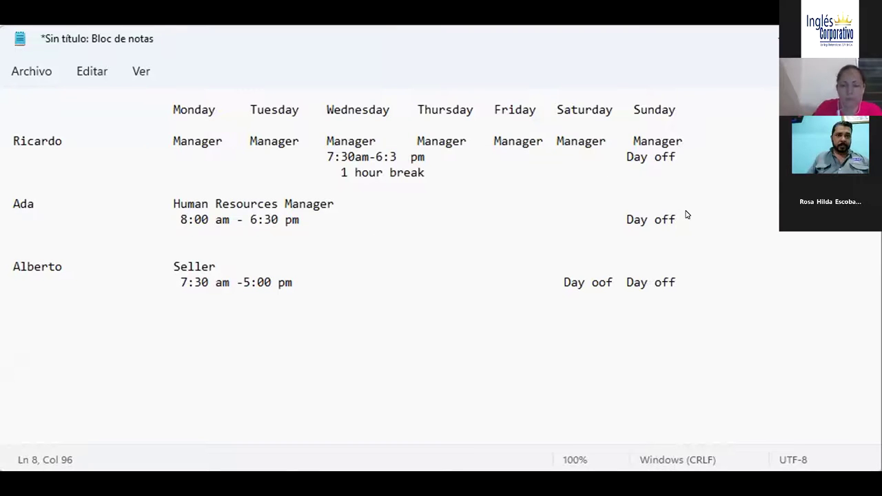
pyautogui.press('Return')
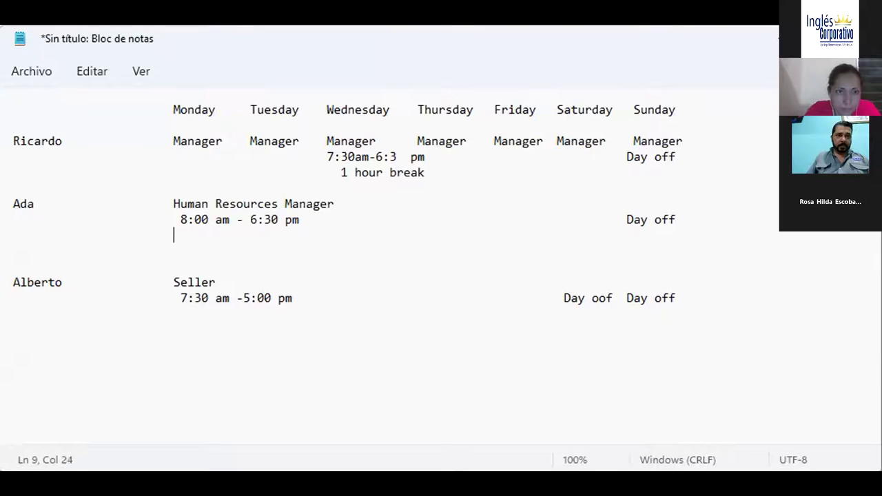
pyautogui.write('1 hour')
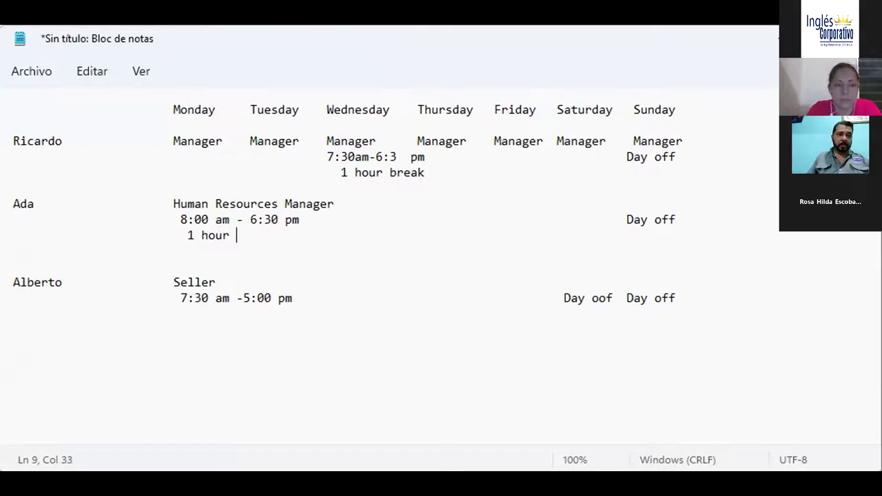
pyautogui.write(' break')
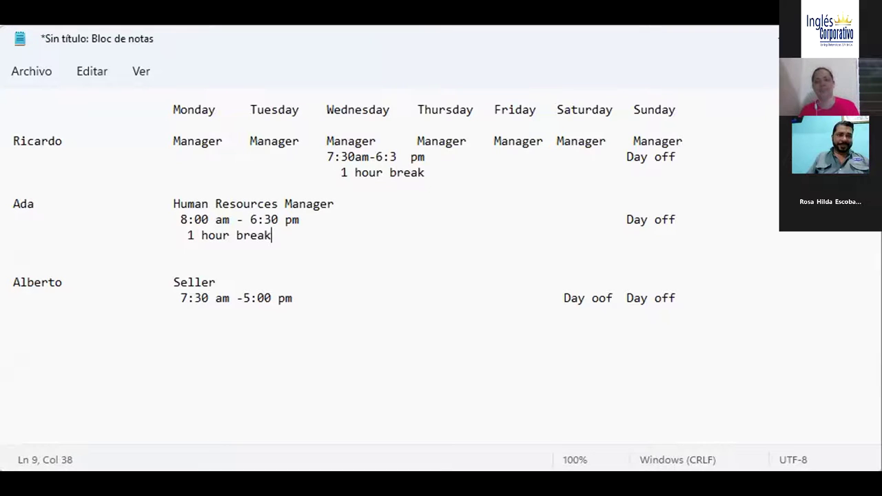
# Add the line "1 hour and a half" beneath the Seller's 7:30 am -5:00 pm hours
pyautogui.click(687, 298)
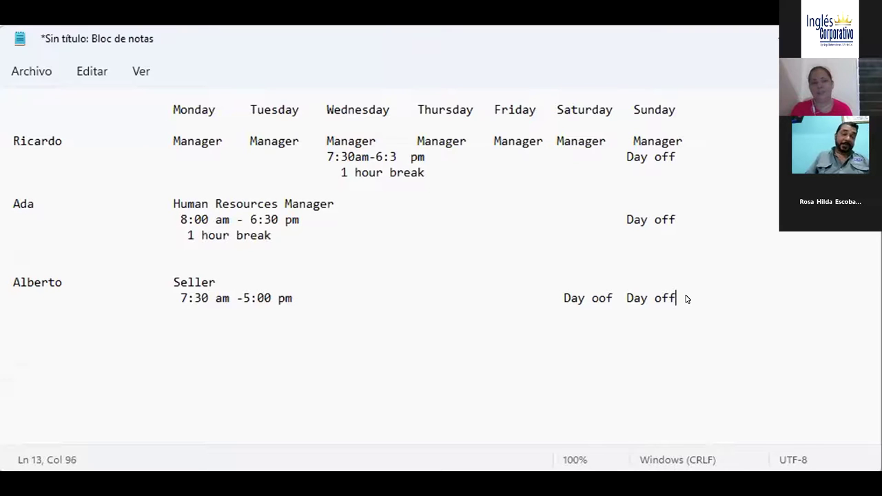
pyautogui.press('Return')
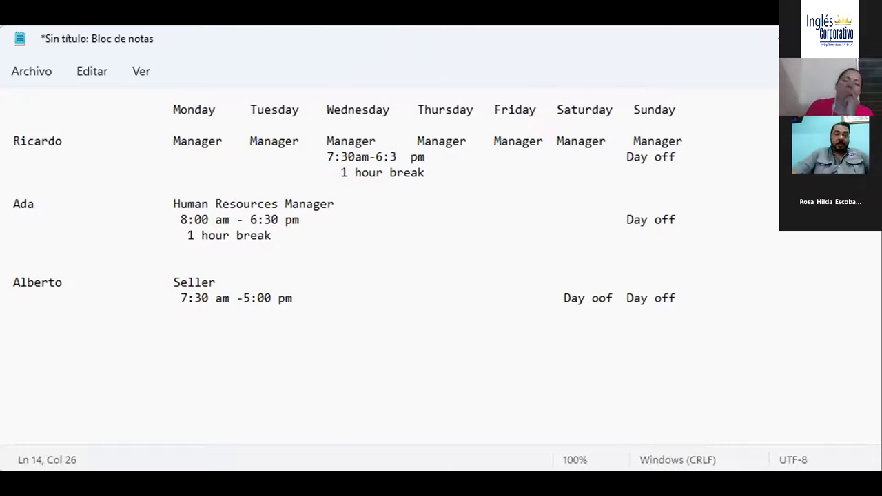
pyautogui.click(702, 308)
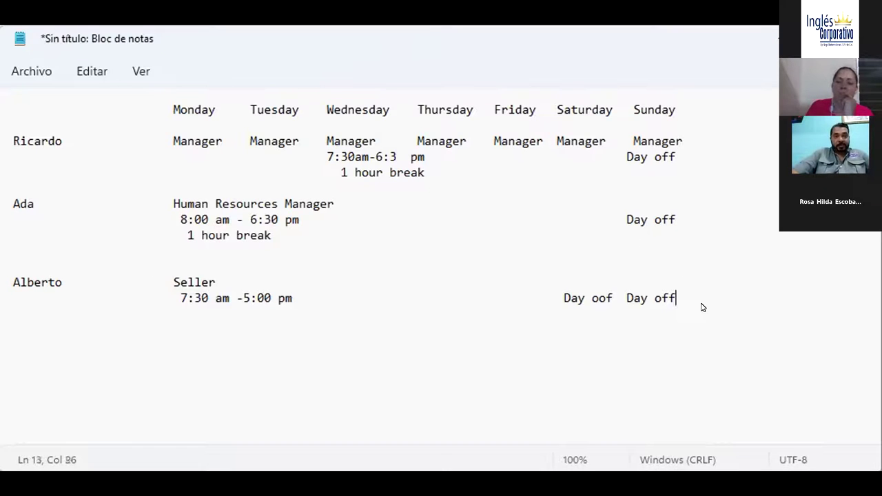
pyautogui.press('Return')
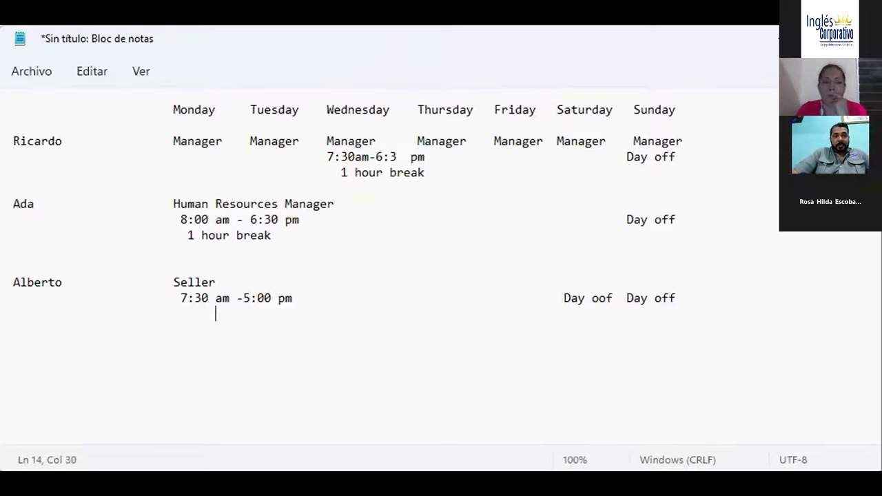
pyautogui.press('BackSpace')
pyautogui.press('BackSpace')
pyautogui.press('BackSpace')
pyautogui.press('BackSpace')
pyautogui.press('BackSpace')
pyautogui.write('1 hour and')
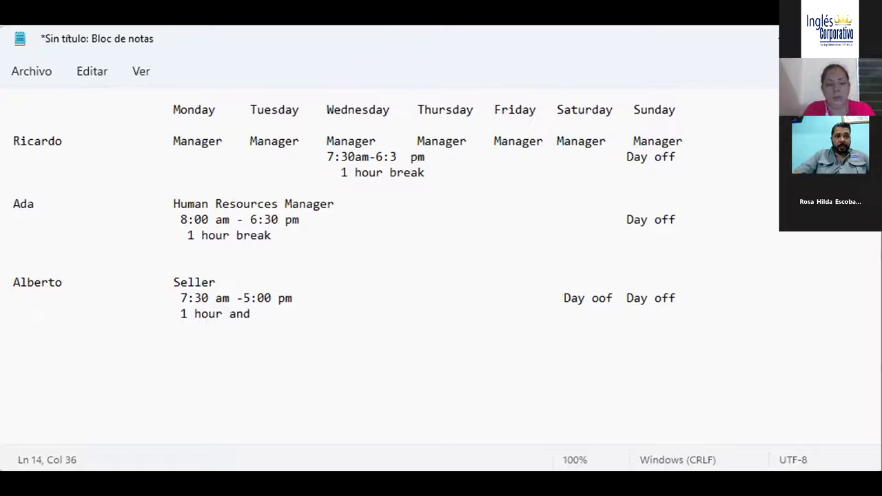
pyautogui.press('BackSpace')
pyautogui.press('BackSpace')
pyautogui.press('BackSpace')
pyautogui.press('BackSpace')
pyautogui.press('BackSpace')
pyautogui.press('BackSpace')
pyautogui.press('BackSpace')
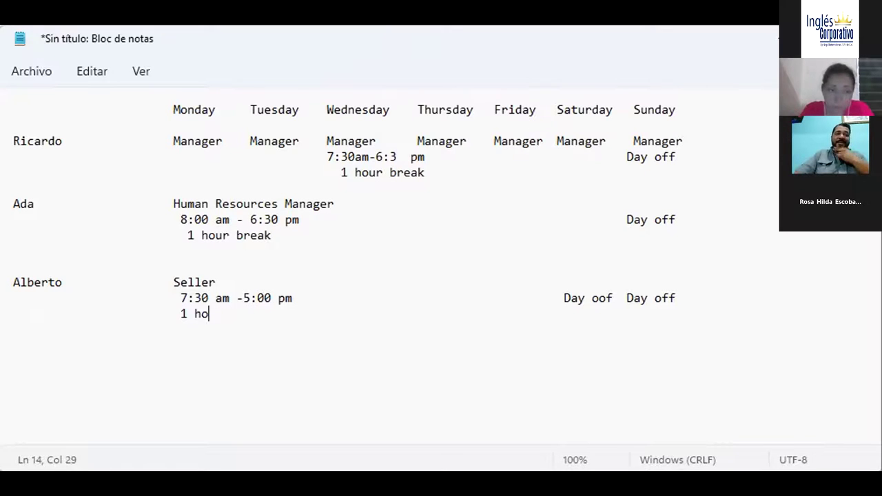
pyautogui.write('ur an')
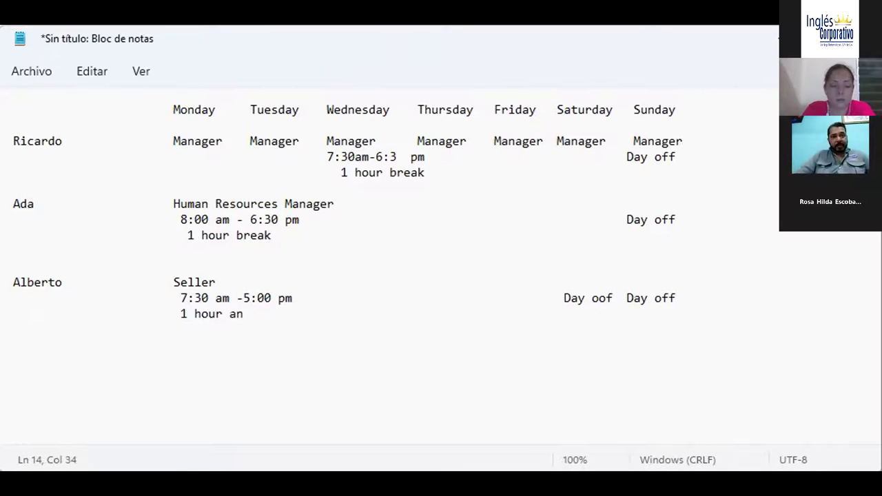
pyautogui.write('d a hak')
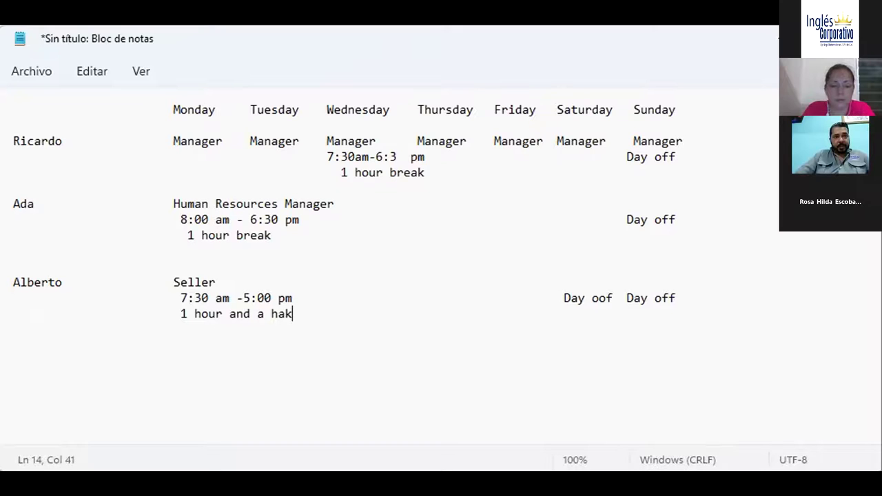
pyautogui.press('BackSpace')
pyautogui.write('lf')
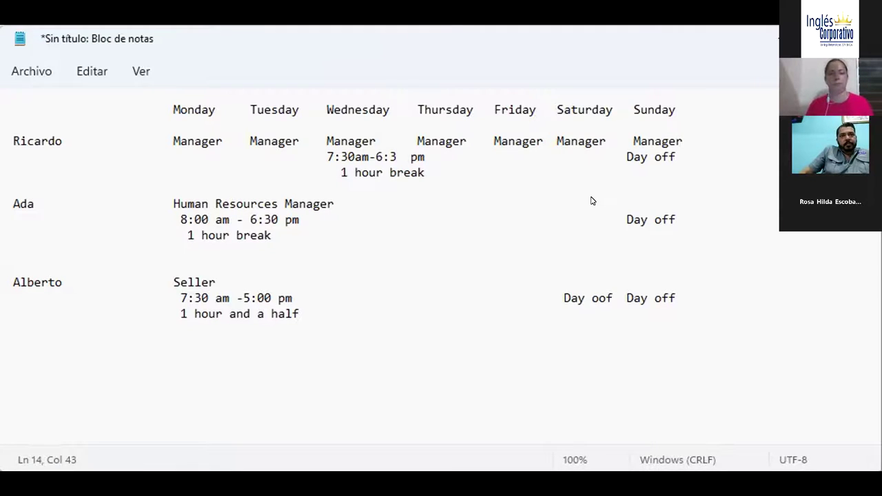
# Remove spaces before the Human Resources Manager's "Day off" to shift it back toward the Saturday column
pyautogui.click(602, 218)
pyautogui.press('BackSpace')
pyautogui.press('BackSpace')
pyautogui.press('BackSpace')
pyautogui.press('BackSpace')
pyautogui.press('BackSpace')
pyautogui.press('BackSpace')
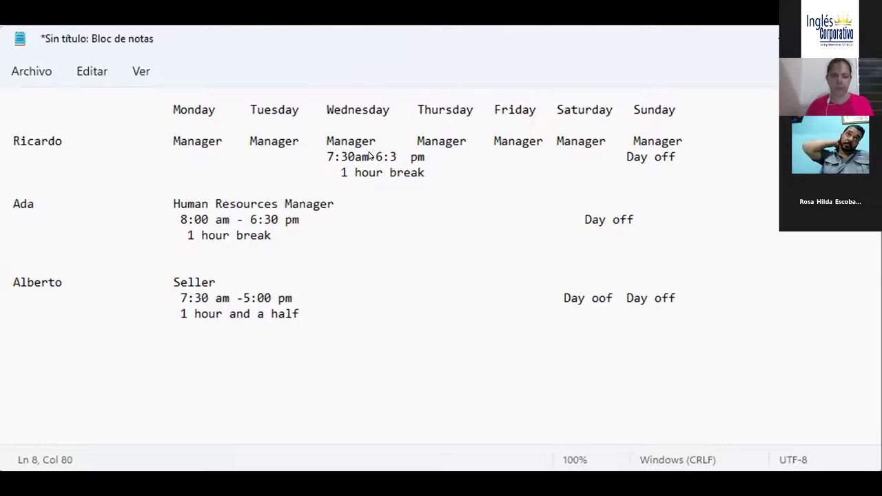
# Indent the "Human Resources Manager" title to centre it around Wednesday, and shift its hours right with "Day off" aligned under Sunday
pyautogui.click(158, 198)
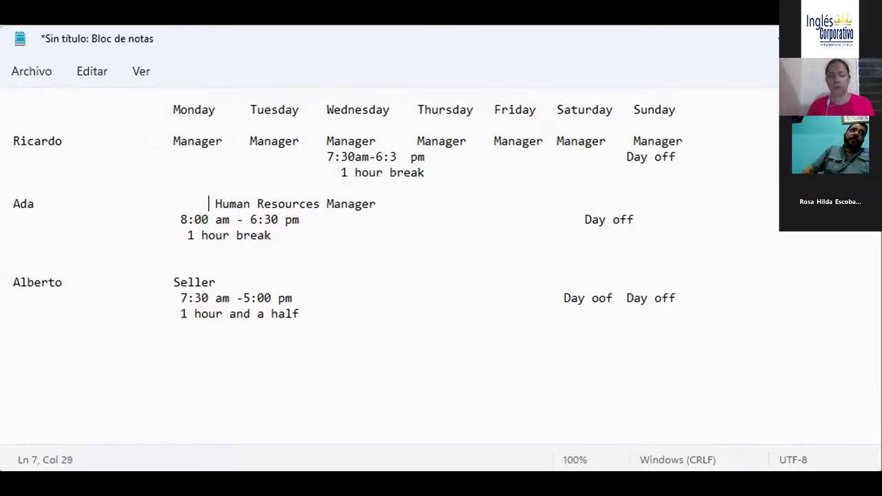
pyautogui.click(149, 213)
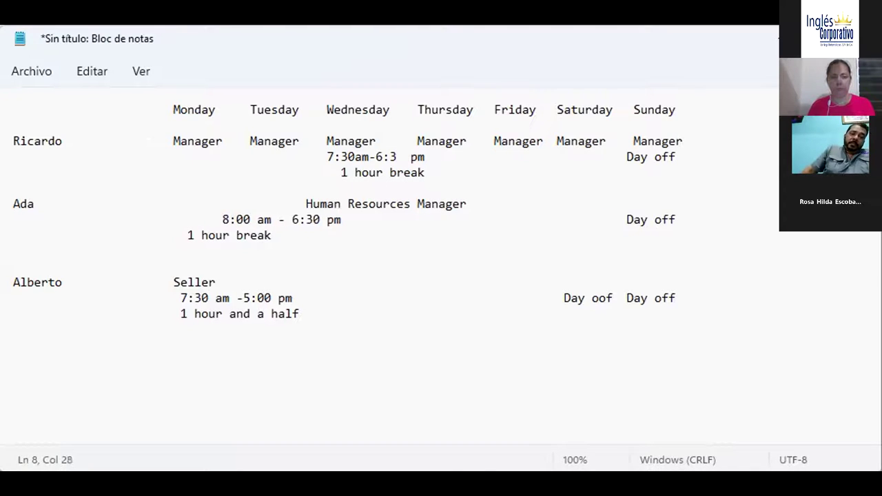
pyautogui.click(631, 202)
pyautogui.click(635, 219)
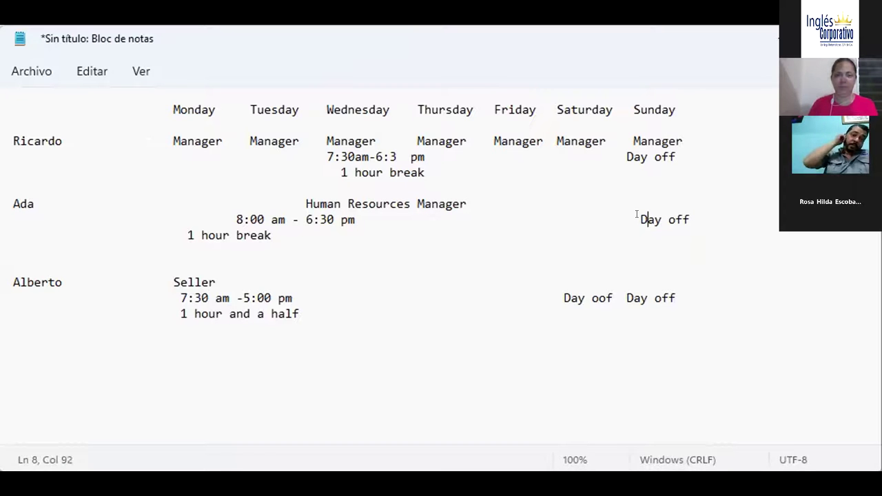
pyautogui.press('Down')
pyautogui.click(634, 220)
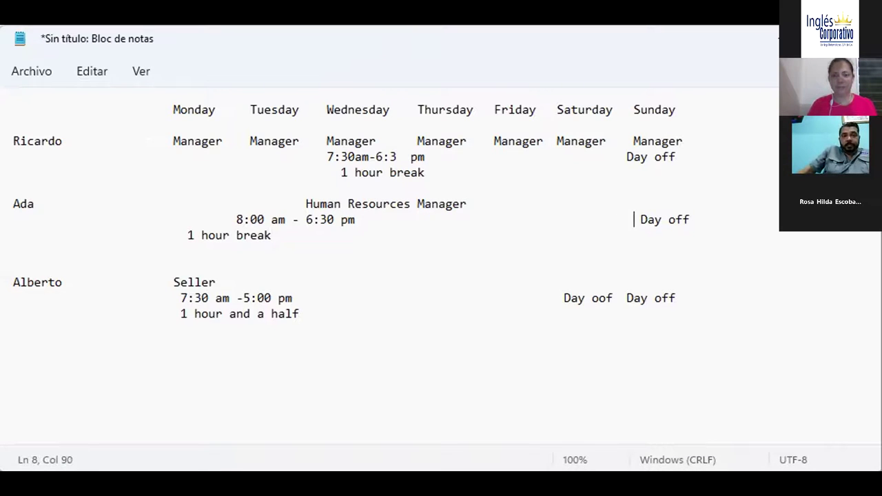
pyautogui.press('BackSpace')
pyautogui.press('BackSpace')
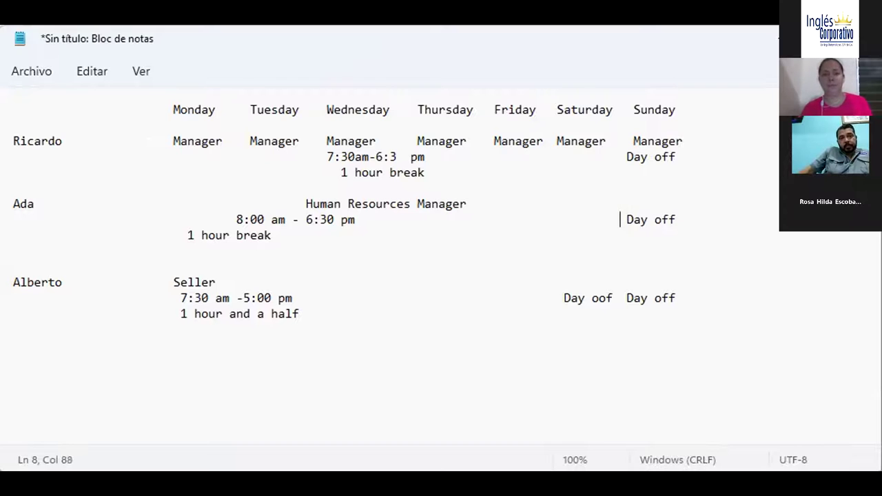
# Indent the 8:00 am - 6:30 pm hours beneath the Human Resources Manager title and realign that row's "Day off" under Sunday
pyautogui.click(229, 219)
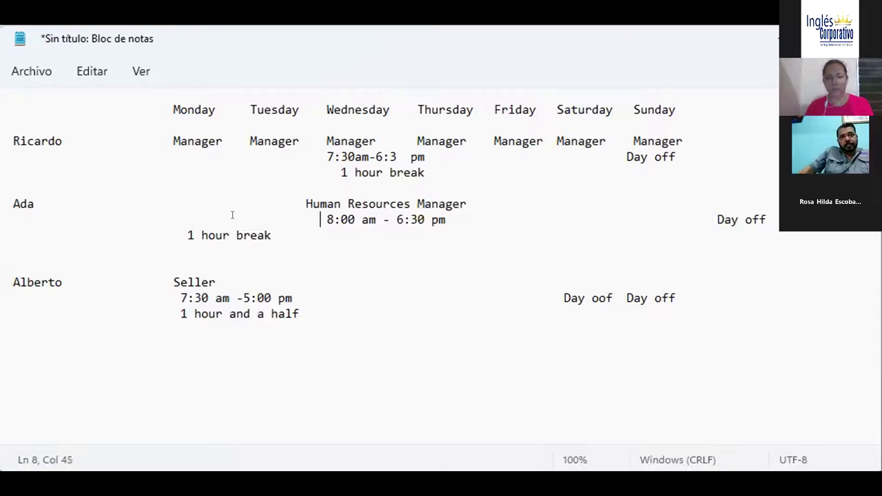
pyautogui.click(723, 220)
pyautogui.press('BackSpace')
pyautogui.press('BackSpace')
pyautogui.press('BackSpace')
pyautogui.press('BackSpace')
pyautogui.press('BackSpace')
pyautogui.press('BackSpace')
pyautogui.press('BackSpace')
pyautogui.press('BackSpace')
pyautogui.press('BackSpace')
pyautogui.press('BackSpace')
pyautogui.press('BackSpace')
pyautogui.press('BackSpace')
pyautogui.press('BackSpace')
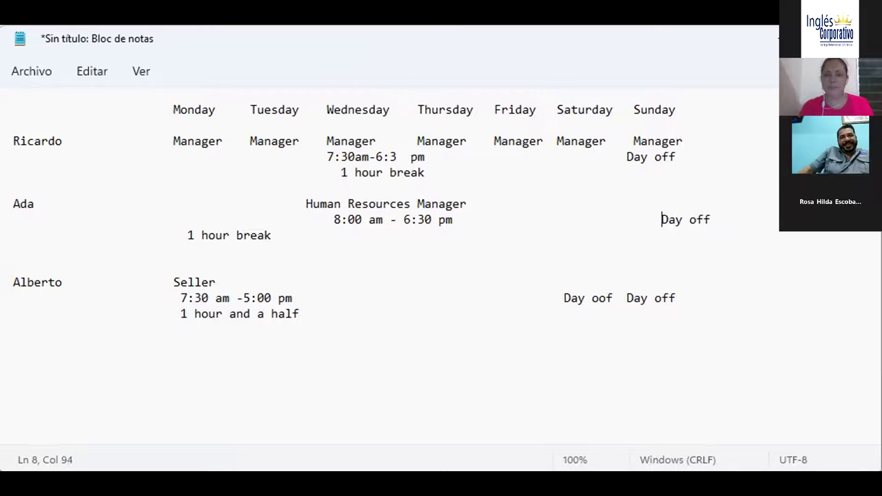
pyautogui.press('BackSpace')
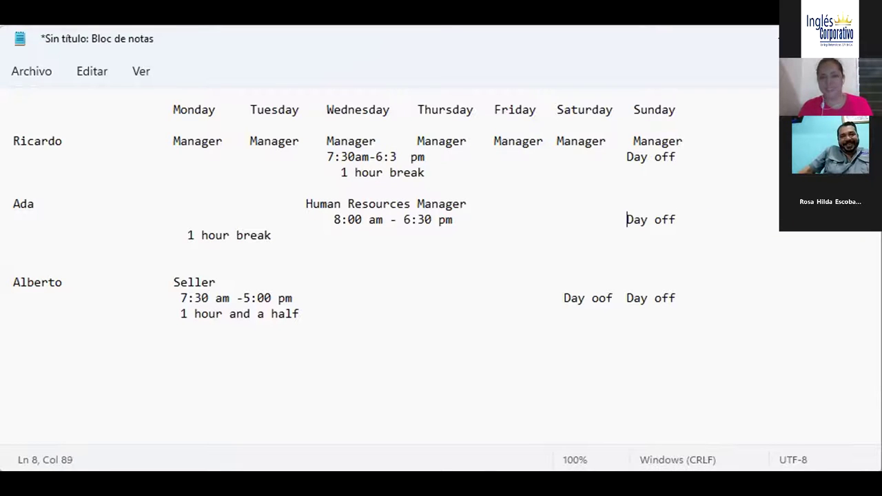
# Indent "1 hour break" beneath the Human Resources Manager's hours and move the "Seller" title under Wednesday
pyautogui.click(173, 227)
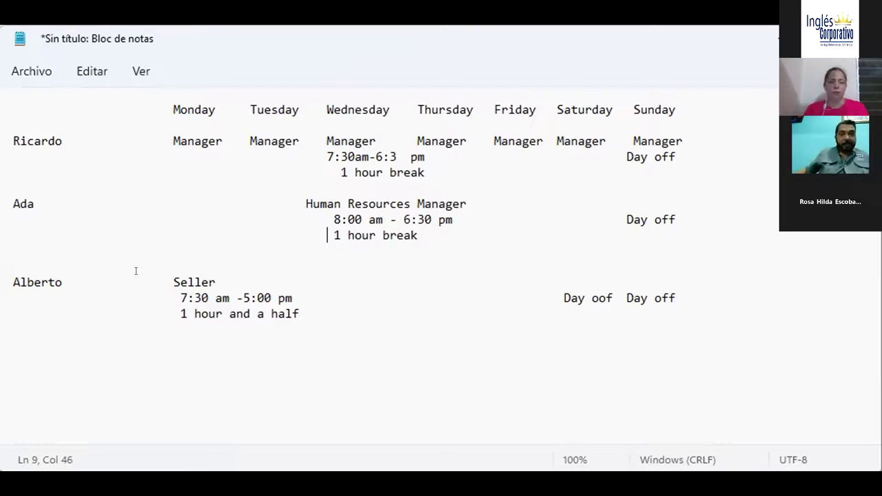
pyautogui.click(167, 282)
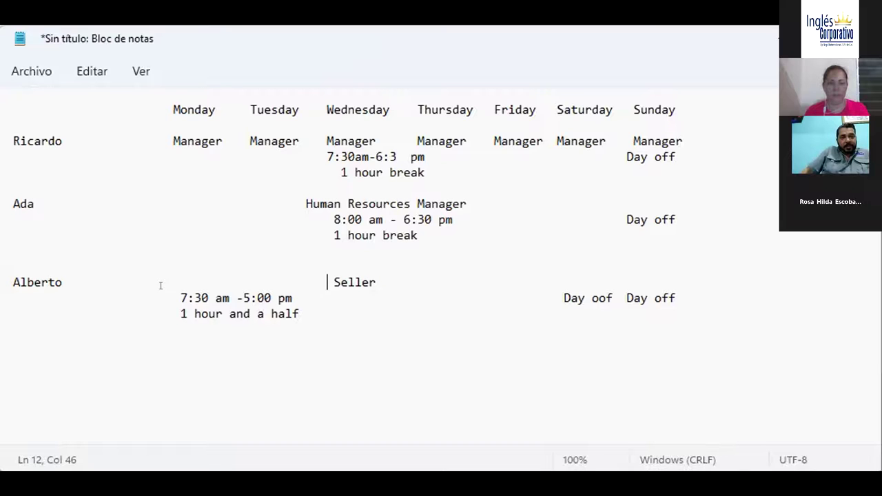
# Indent the Seller's hours beneath the title and realign the row's two days off under Saturday and Sunday
pyautogui.click(179, 298)
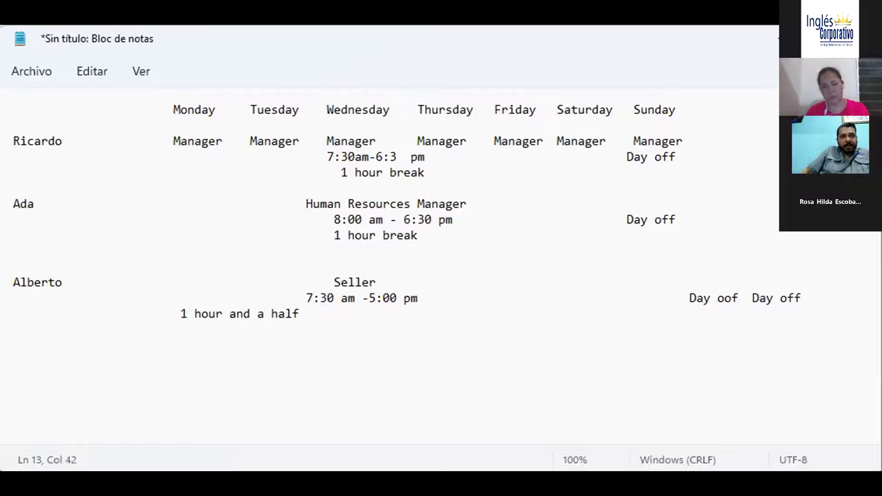
pyautogui.click(703, 296)
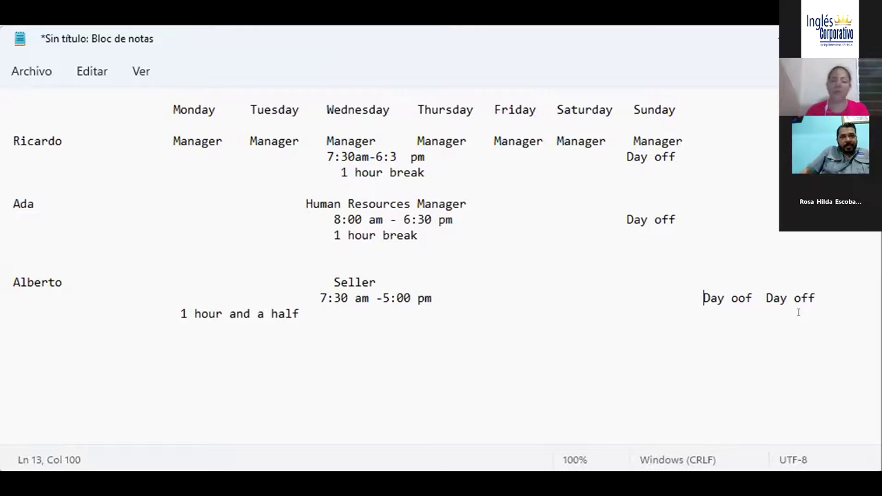
pyautogui.press('BackSpace')
pyautogui.press('BackSpace')
pyautogui.press('BackSpace')
pyautogui.press('BackSpace')
pyautogui.press('BackSpace')
pyautogui.press('BackSpace')
pyautogui.press('BackSpace')
pyautogui.press('BackSpace')
pyautogui.press('BackSpace')
pyautogui.press('BackSpace')
pyautogui.press('BackSpace')
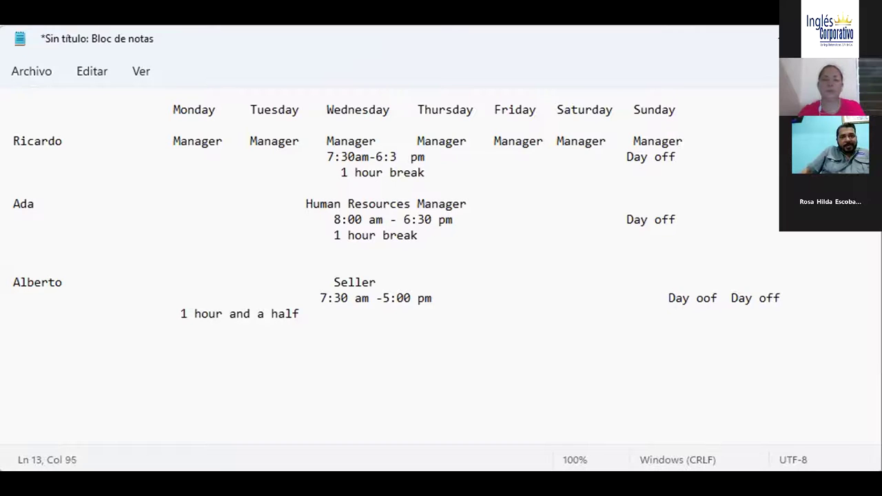
pyautogui.press('BackSpace')
pyautogui.press('BackSpace')
pyautogui.press('BackSpace')
pyautogui.press('BackSpace')
pyautogui.press('BackSpace')
pyautogui.press('BackSpace')
pyautogui.press('BackSpace')
pyautogui.press('BackSpace')
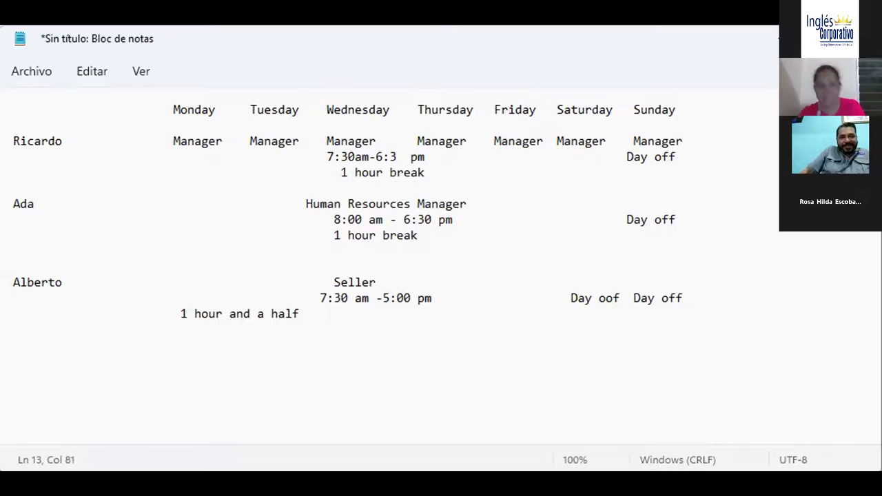
pyautogui.press('BackSpace')
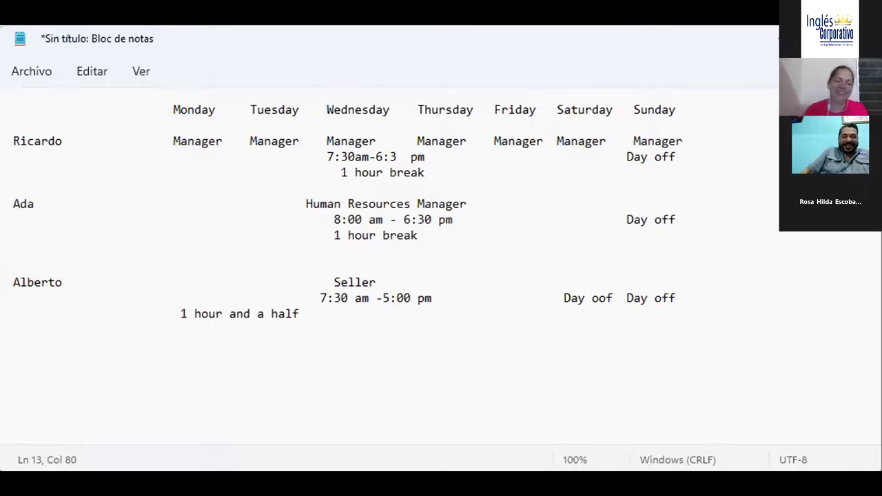
# Indent "1 hour and a half" beneath the Seller's hours and start a new line below it
pyautogui.moveTo(159, 314); pyautogui.dragTo(145, 325)
pyautogui.click(171, 312)
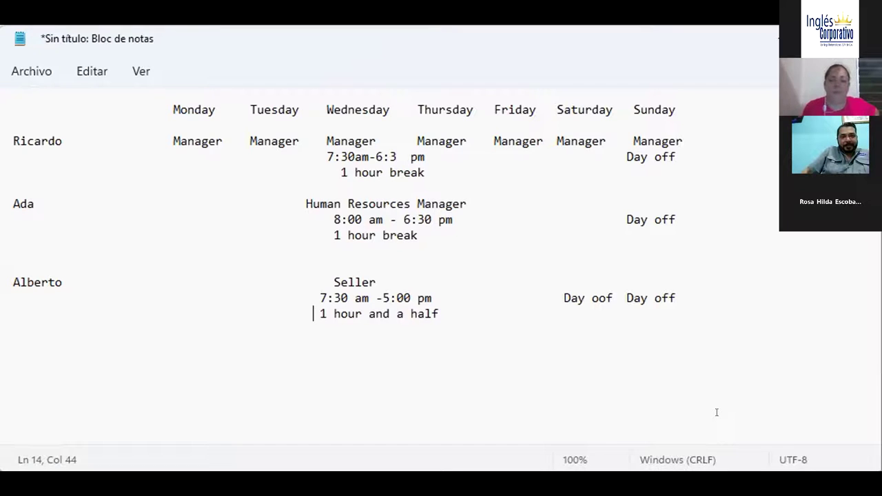
pyautogui.click(470, 311)
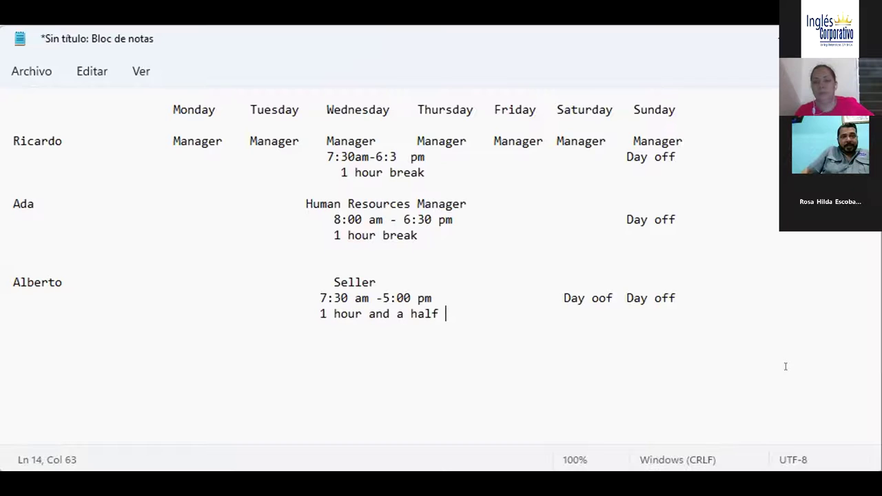
pyautogui.press('Return')
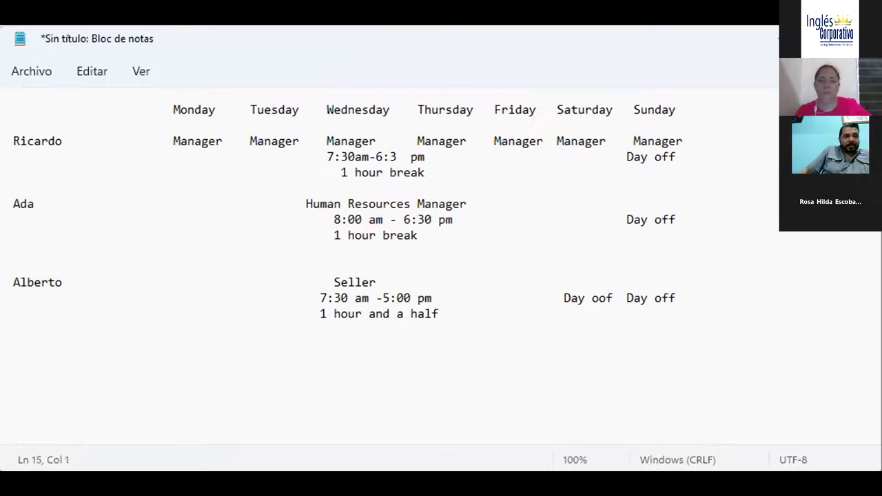
# Add a row for the next employee below the Seller, with the title "Puschasing Manager" under Wednesday and "Day Off" under Sunday
pyautogui.press('Return')
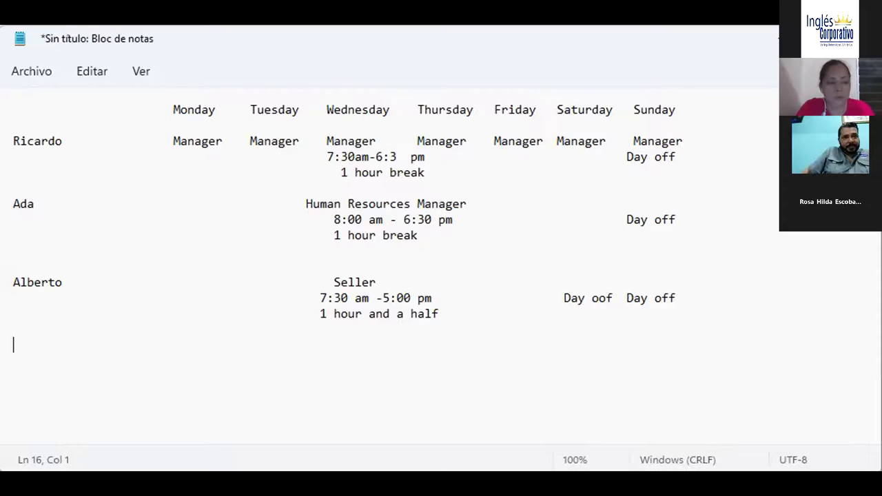
pyautogui.write('Rosa                                     ')
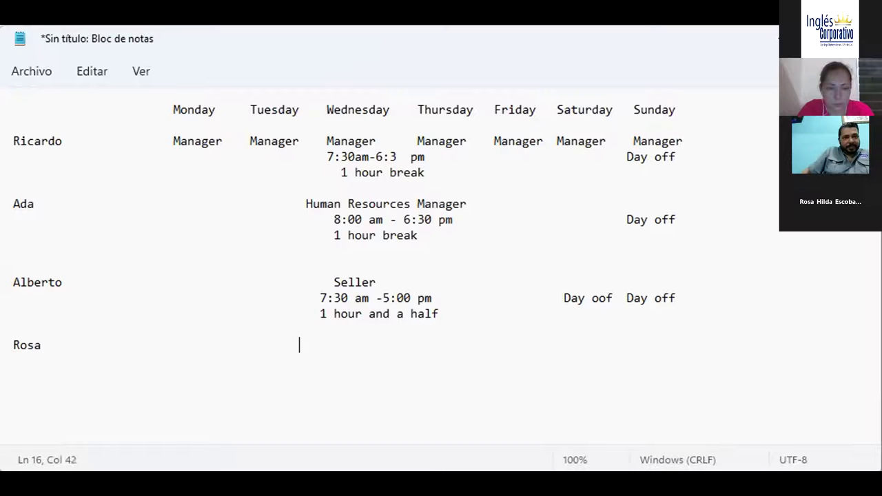
pyautogui.write('   Puscha')
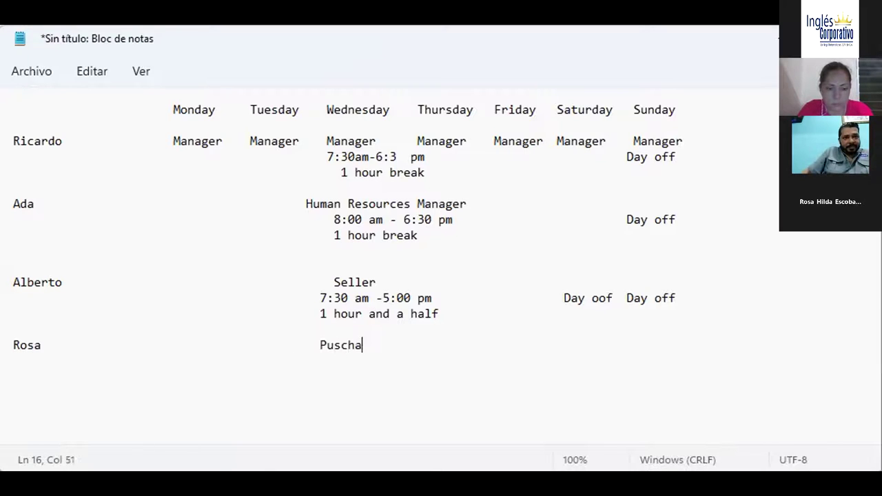
pyautogui.write('sing Manager')
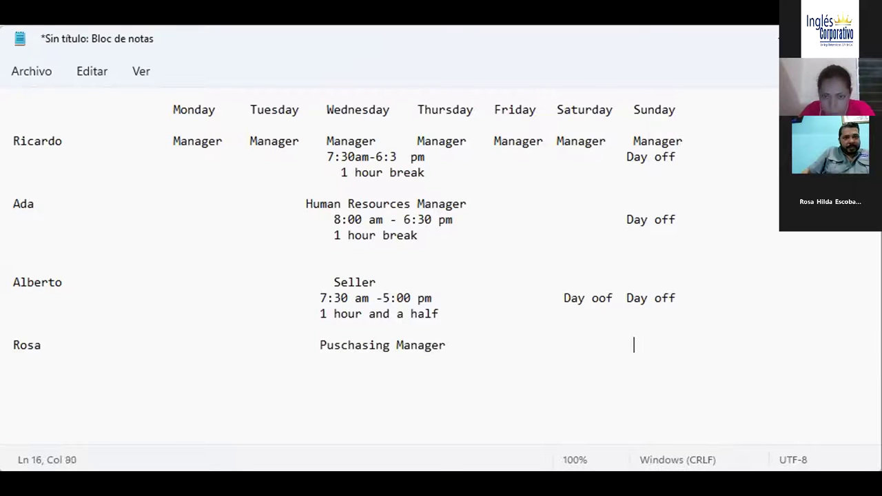
pyautogui.press('BackSpace')
pyautogui.write('D')
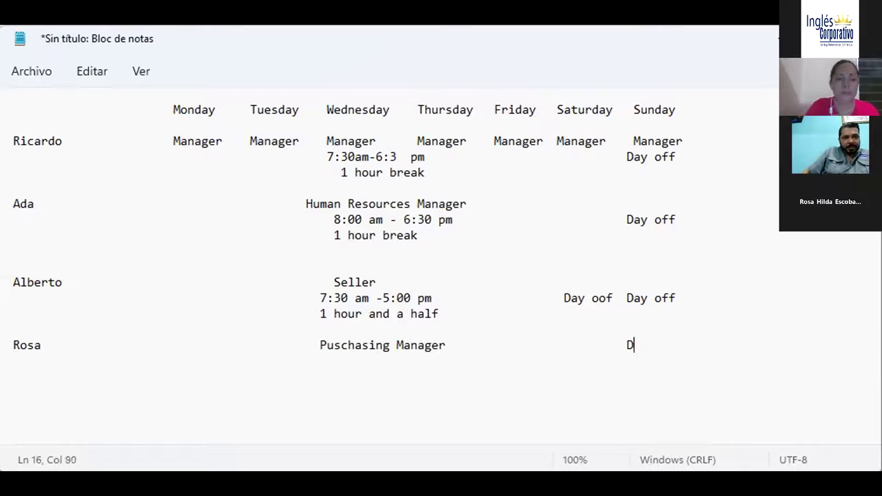
pyautogui.write('ay ')
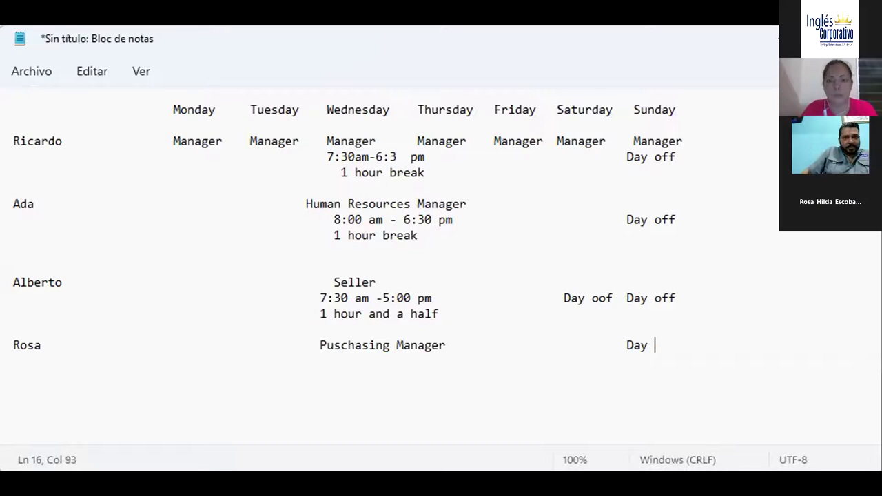
pyautogui.write('Off')
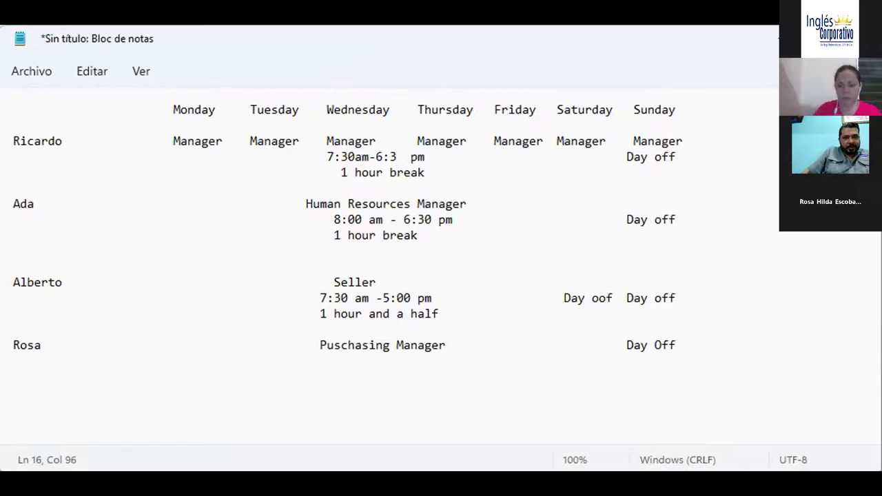
# Start an indented line beneath the new employee's title and correct the title's spelling to "Purchasing Manager"
pyautogui.press('Return')
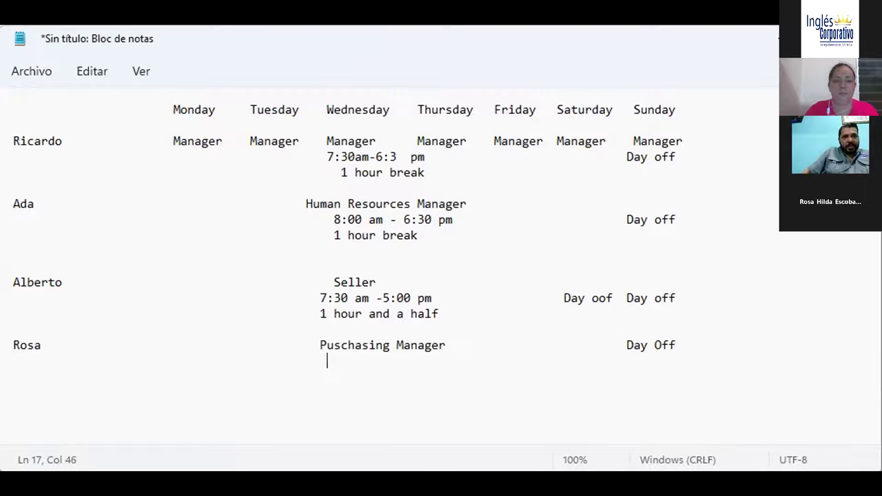
pyautogui.press('BackSpace')
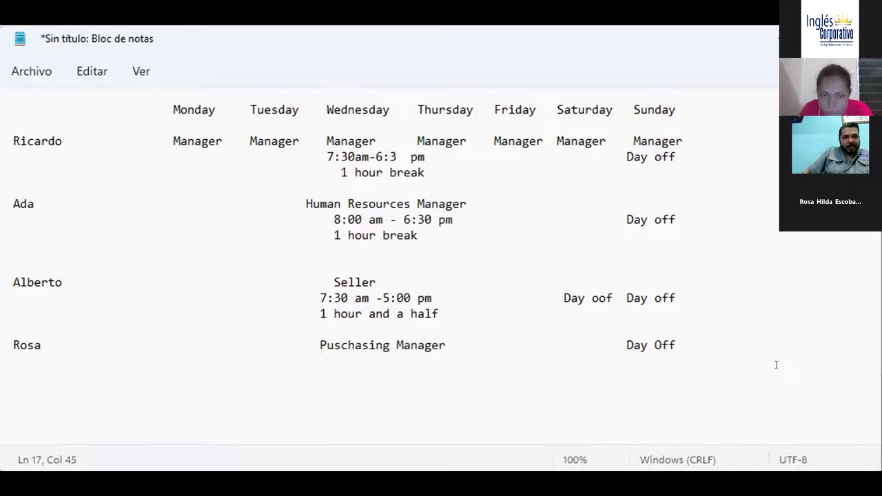
pyautogui.write('(')
pyautogui.press('BackSpace')
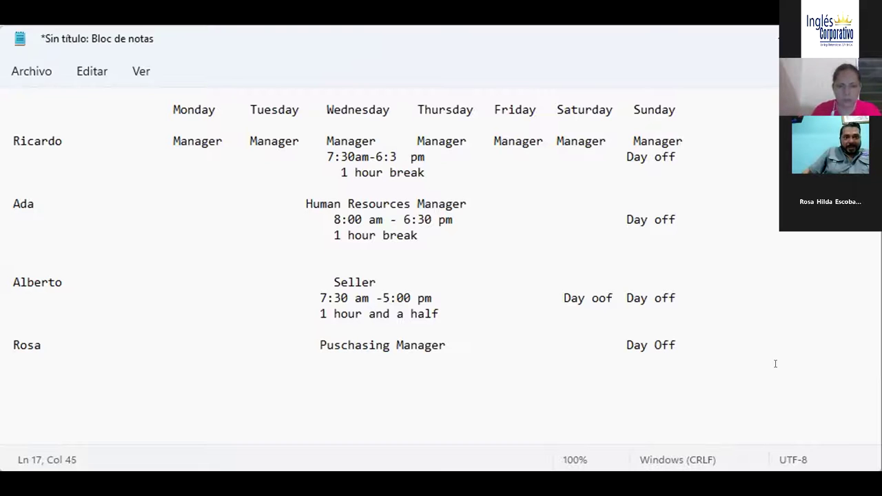
pyautogui.click(329, 343)
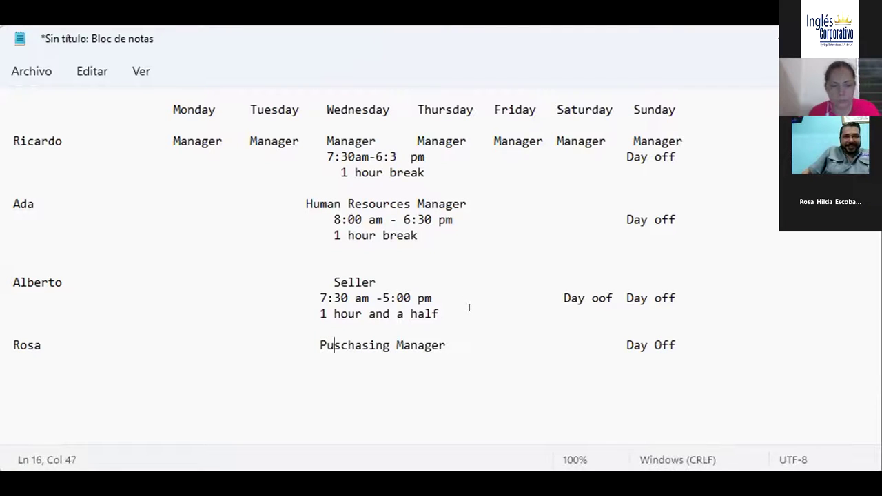
pyautogui.write('r')
pyautogui.press('Delete')
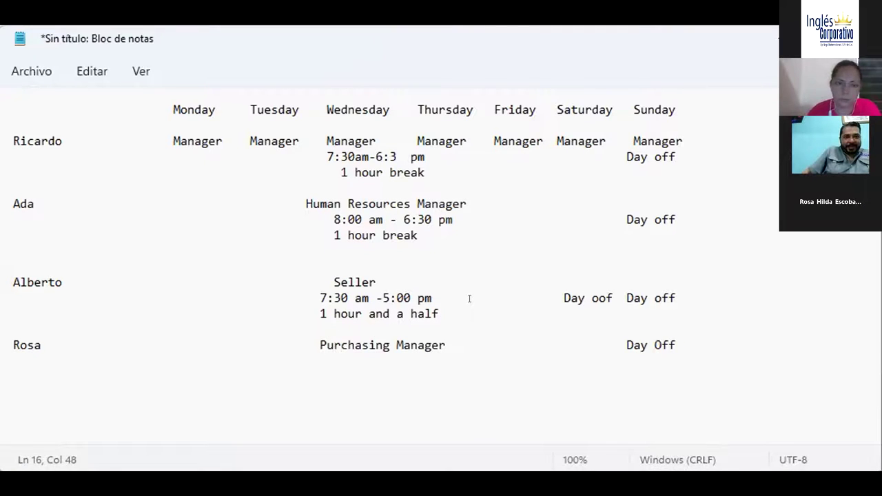
# Enter the hours "8:00 am -6:30 pm" beneath the Purchasing Manager title
pyautogui.press('Down')
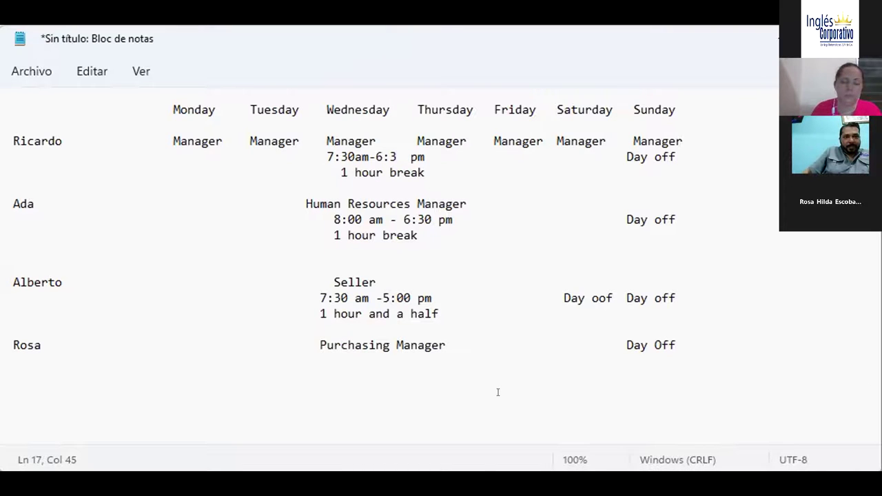
pyautogui.write('8')
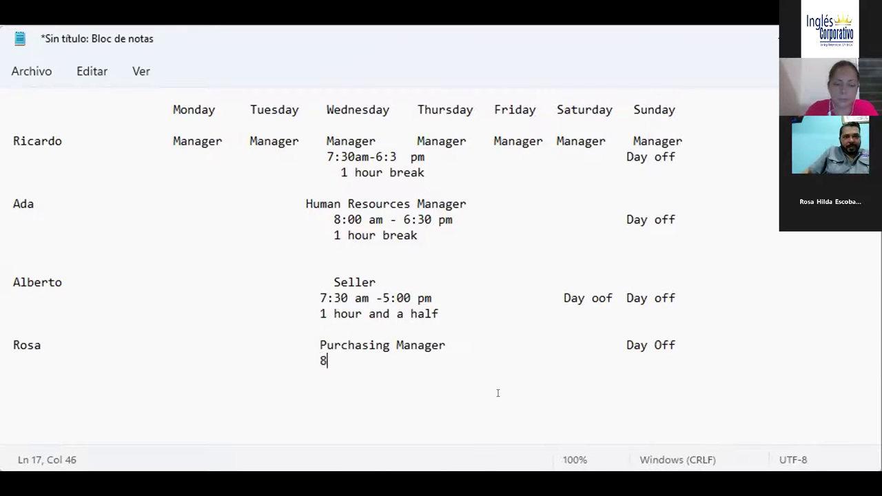
pyautogui.write(':00 am')
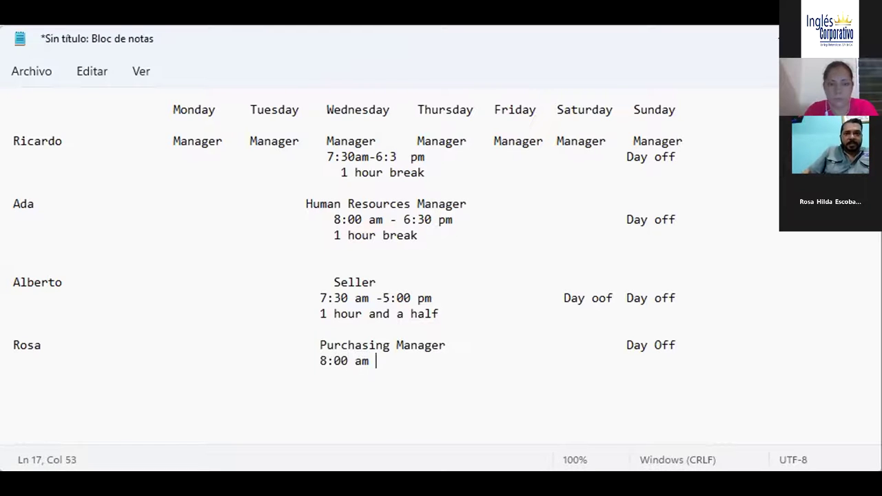
pyautogui.write(' -')
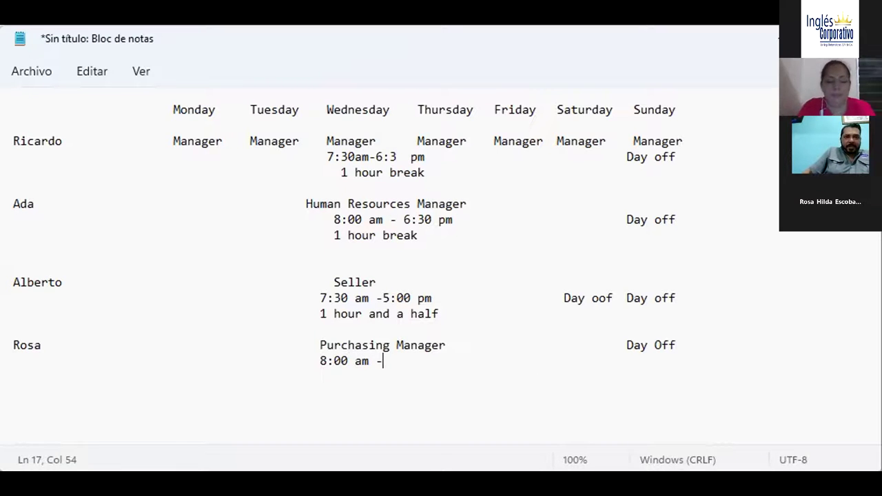
pyautogui.write('6:30 ')
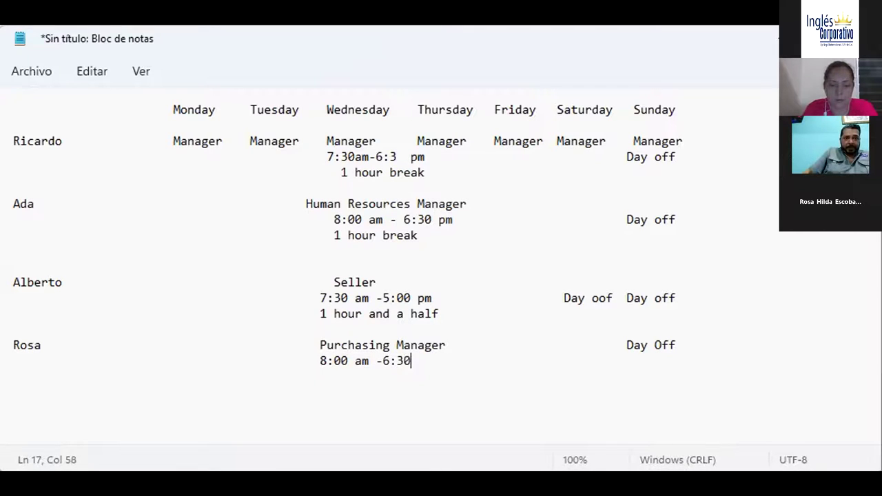
pyautogui.write('pm')
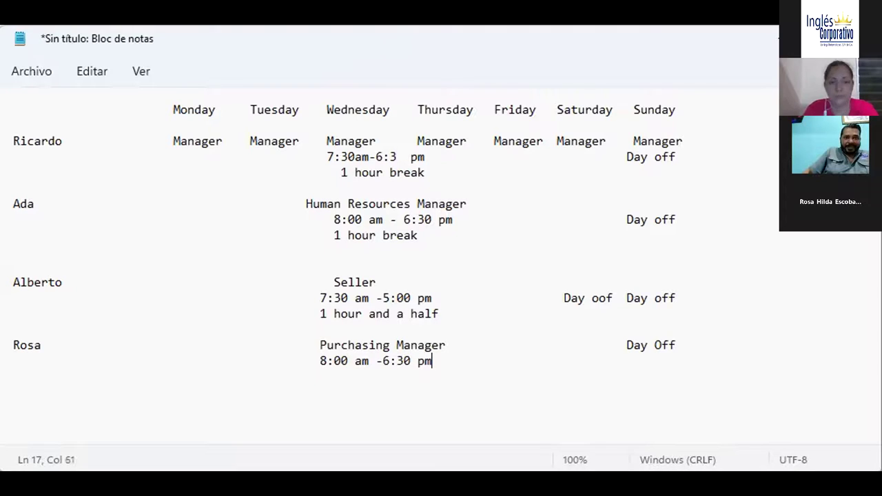
# Add "1 hour break" on an aligned line beneath the Purchasing Manager's hours
pyautogui.press('Return')
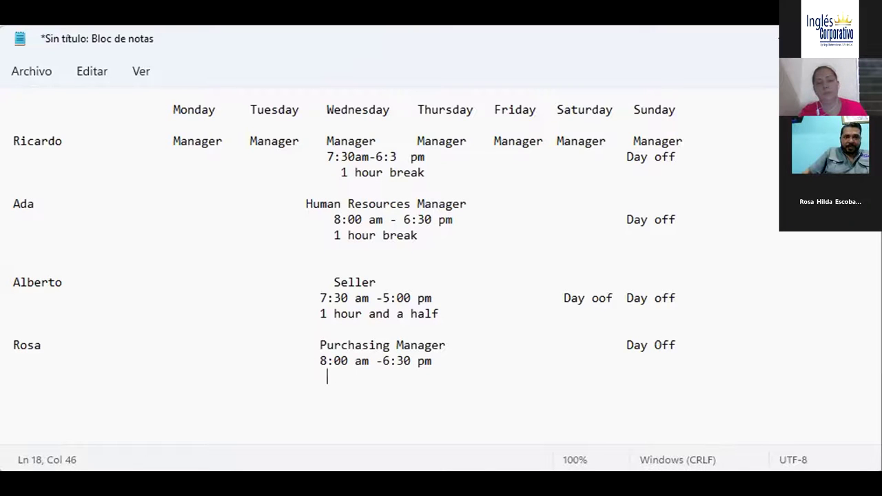
pyautogui.press('BackSpace')
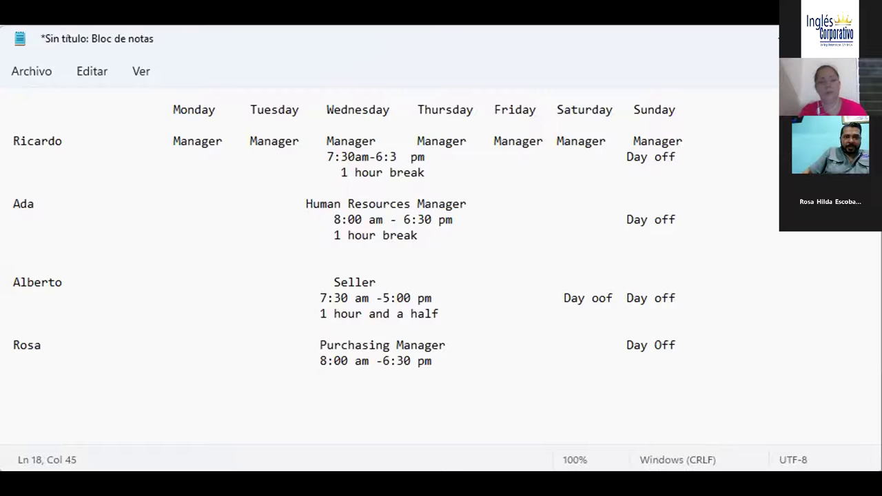
pyautogui.write('1 ')
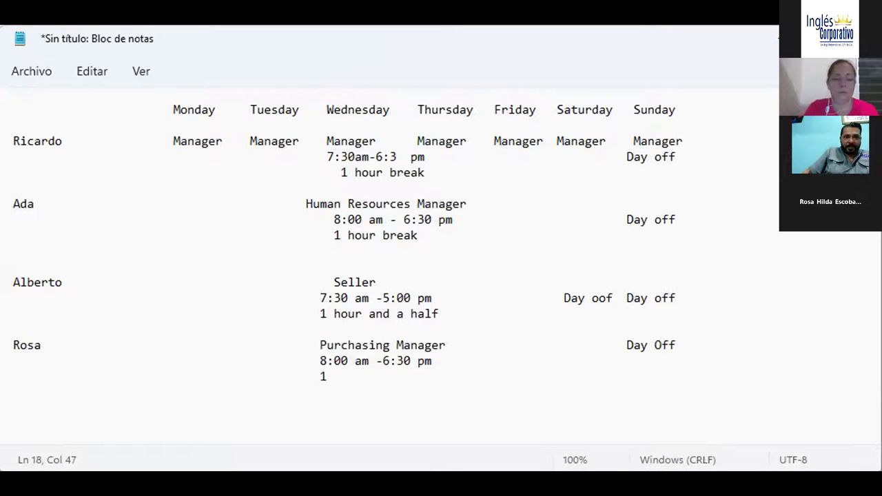
pyautogui.write('hour')
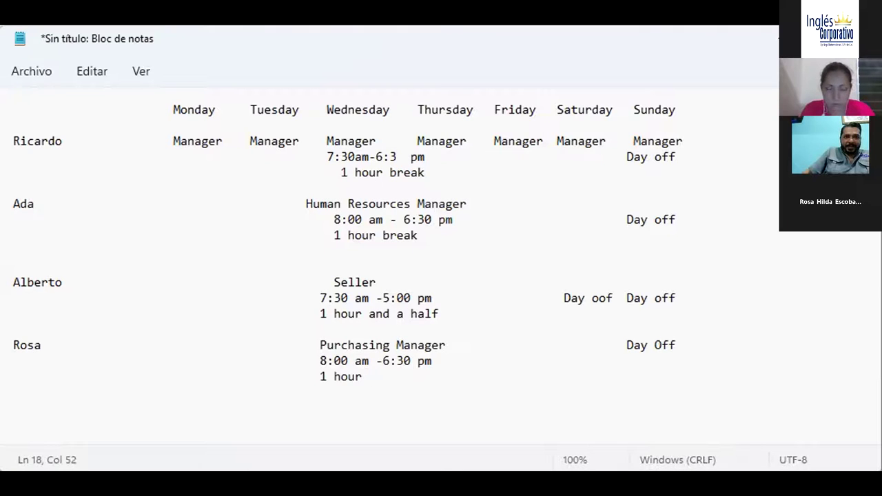
pyautogui.write('break')
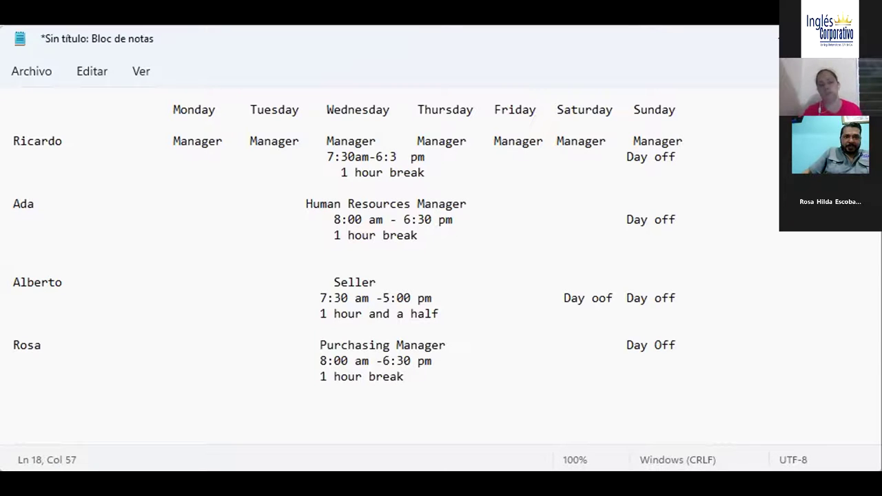
pyautogui.click(555, 420)
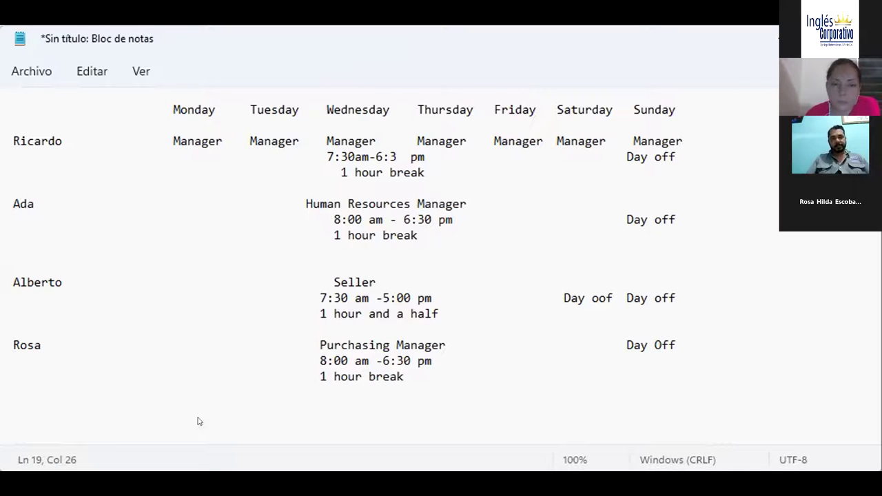
pyautogui.click(9, 393)
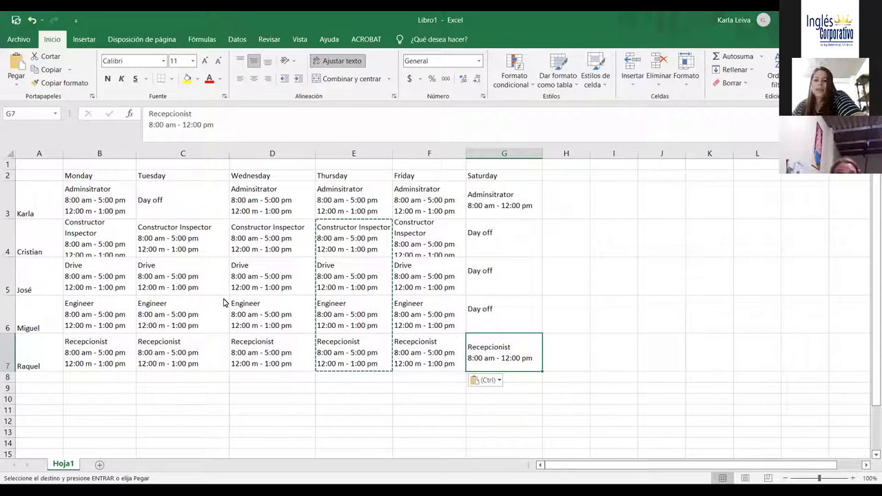
# In the Excel schedule, replace the Recepcionist row's Monday and Thursday entries with "Day off"
pyautogui.doubleClick(192, 354)
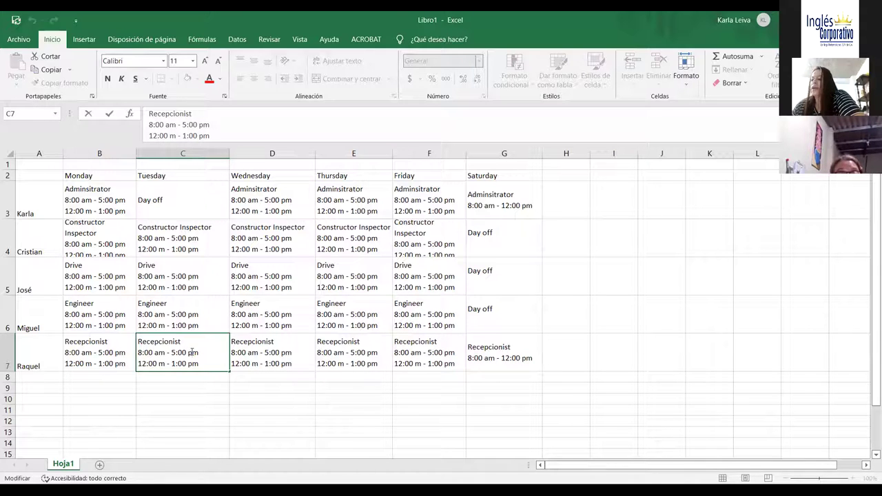
pyautogui.click(108, 347)
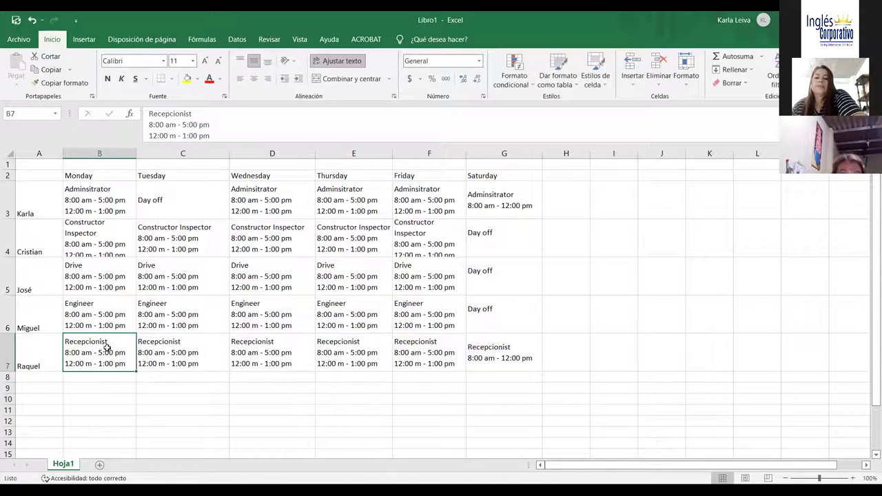
pyautogui.write('Day off')
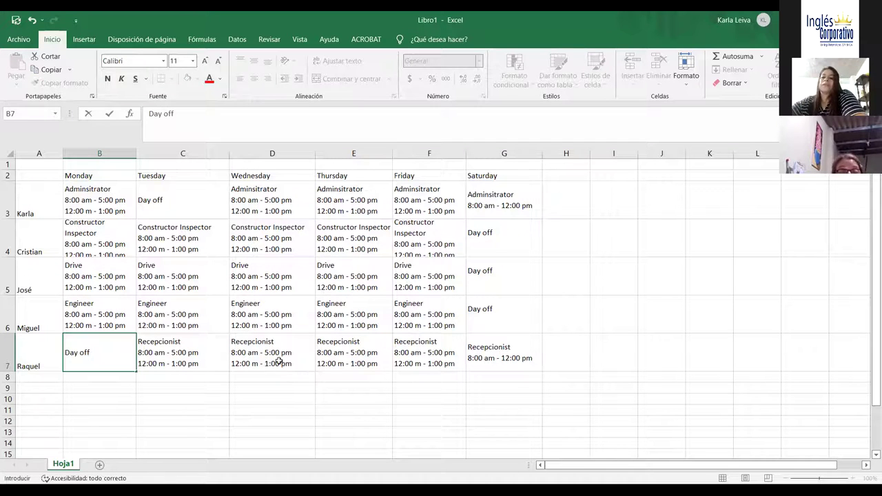
pyautogui.click(329, 358)
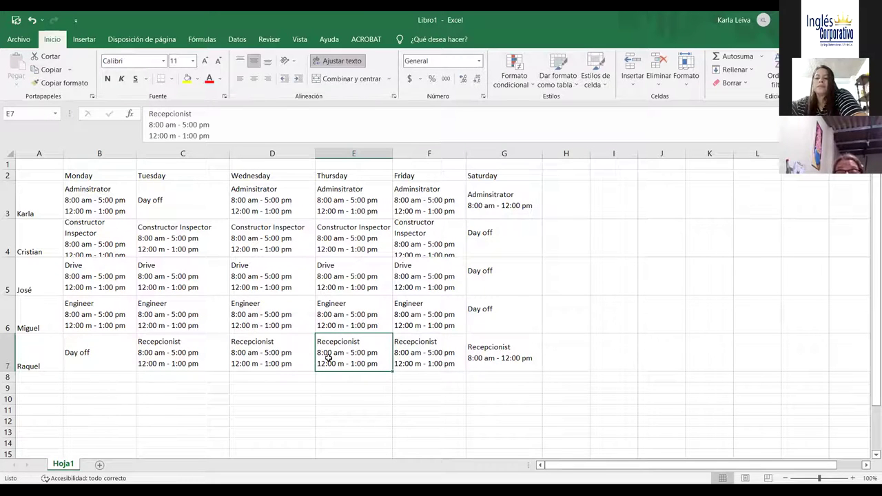
pyautogui.write('Day off')
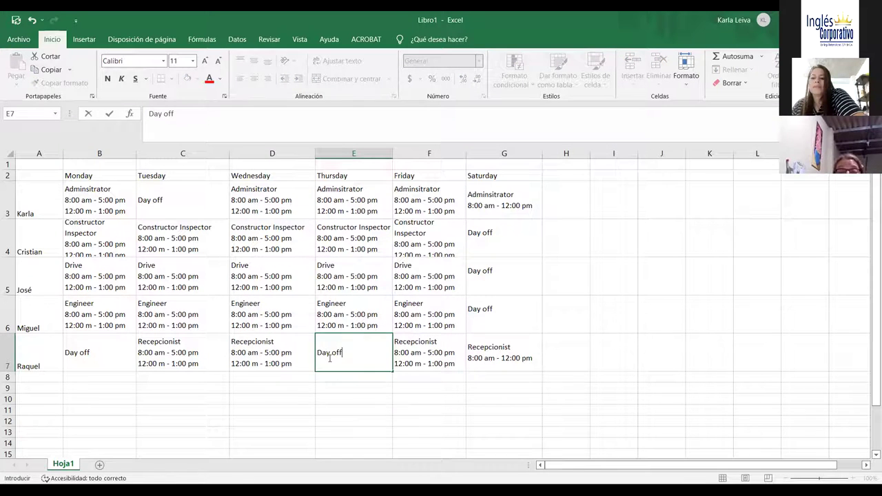
pyautogui.press('Return')
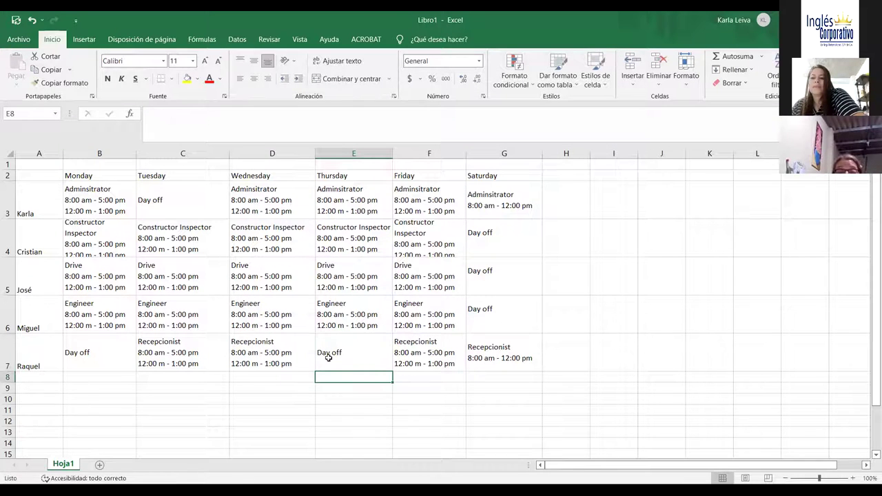
pyautogui.click(16, 20)
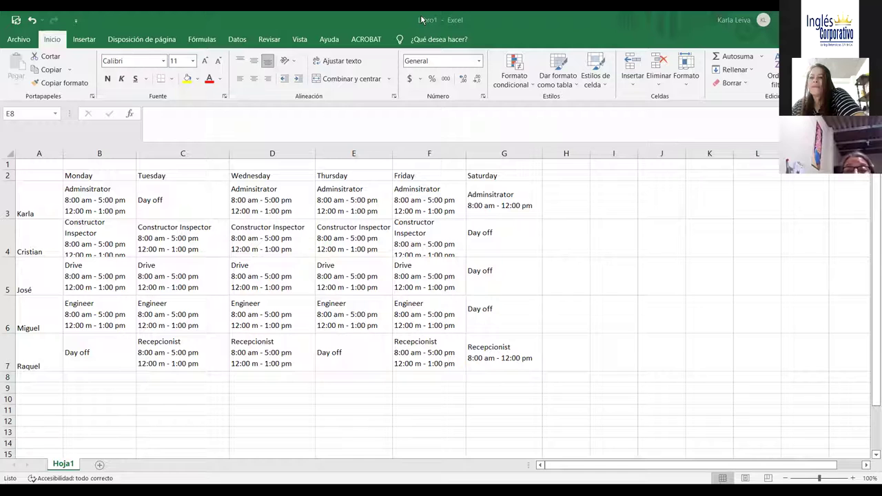
pyautogui.click(383, 21)
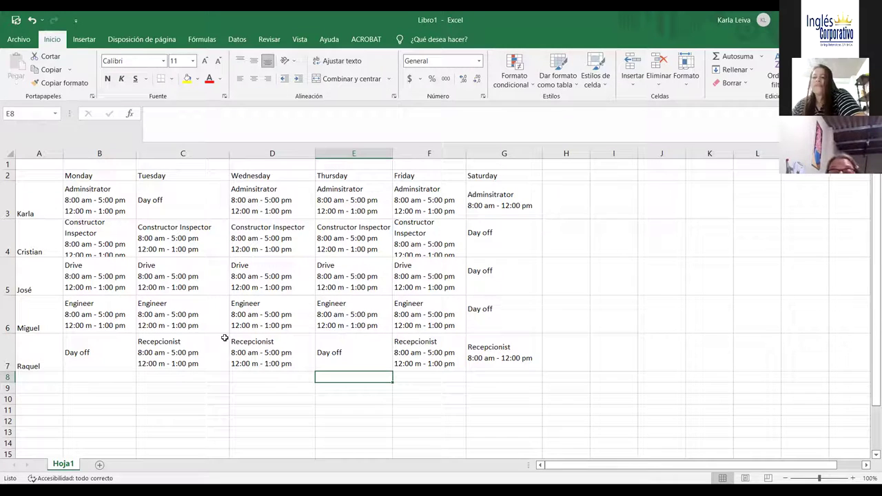
pyautogui.scroll(-4, 302, 365)
pyautogui.click(370, 173)
pyautogui.press('Up')
pyautogui.press('Up')
pyautogui.press('Up')
pyautogui.press('Up')
pyautogui.press('Up')
pyautogui.press('Up')
pyautogui.press('Up')
pyautogui.press('Up')
pyautogui.press('Up')
pyautogui.press('Up')
pyautogui.press('Up')
pyautogui.press('Up')
pyautogui.press('Up')
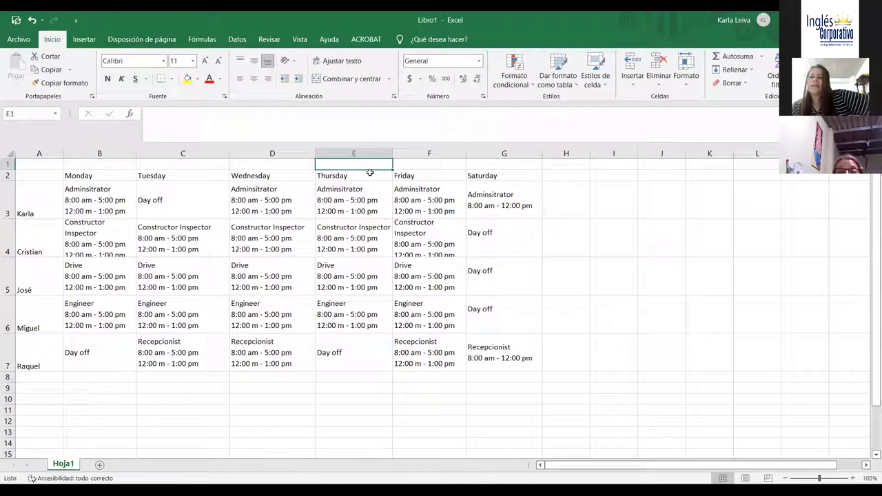